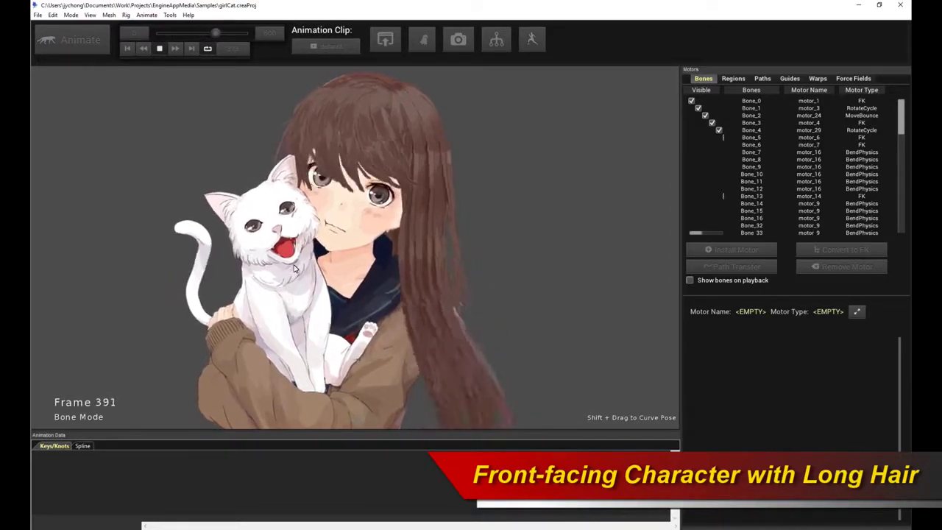
Stop and replay the default clip to preview the finished animation of the girl and cat.
{"action": "left_click", "coordinate": [159, 49]}
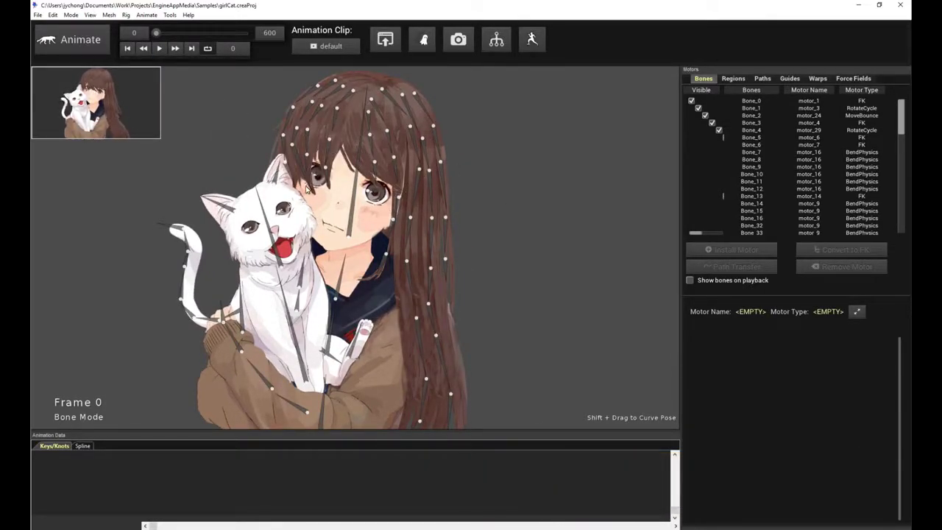
{"action": "left_click", "coordinate": [159, 49]}
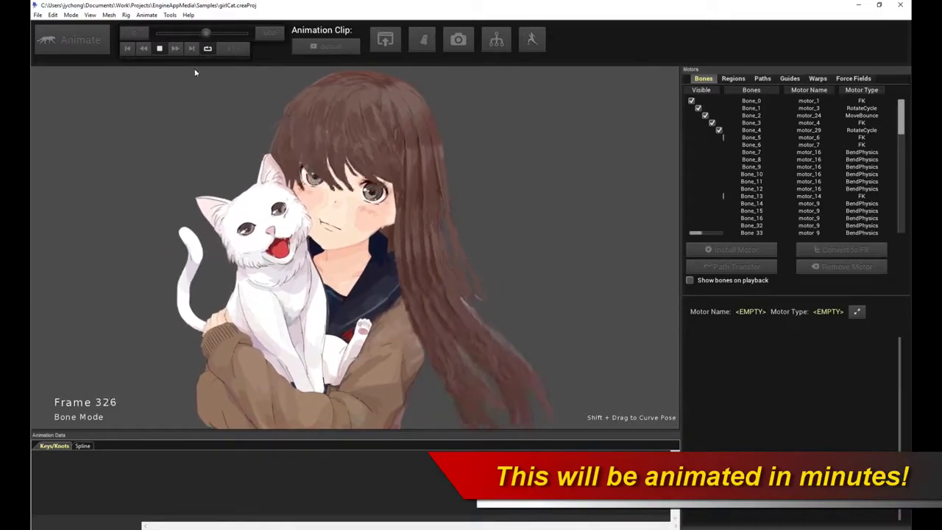
{"action": "left_click", "coordinate": [159, 48]}
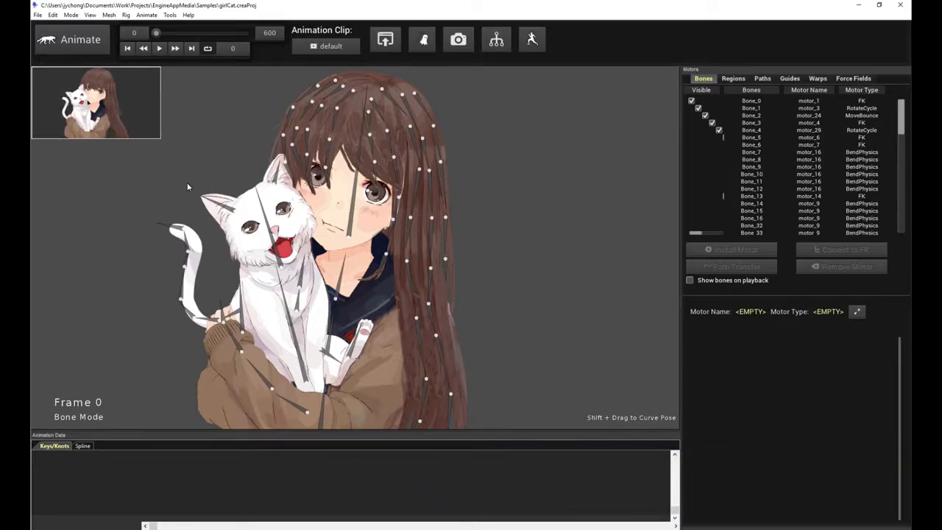
Switch to Meshing mode and examine the separate meshes for the face, back hair, cat and torso.
{"action": "left_click", "coordinate": [79, 38]}
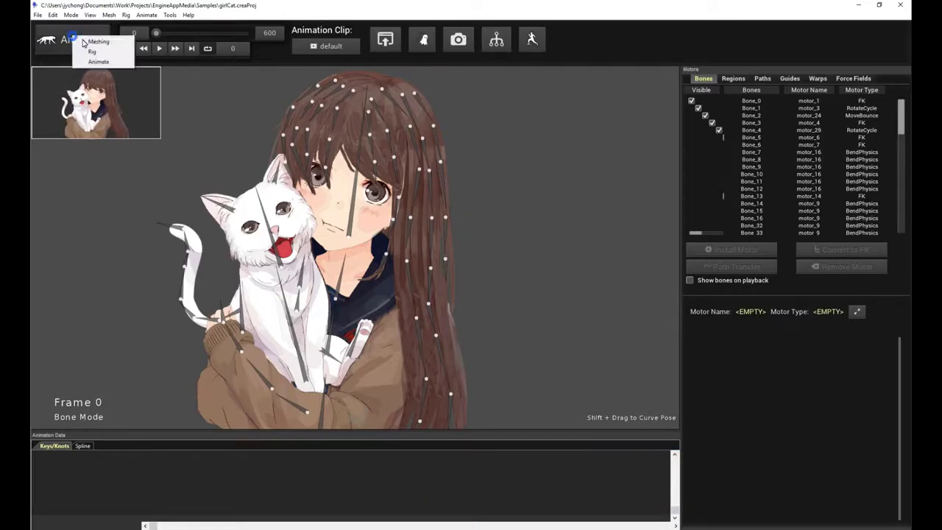
{"action": "left_click", "coordinate": [95, 38]}
{"action": "left_click_drag", "start_coordinate": [524, 396], "coordinate": [545, 334]}
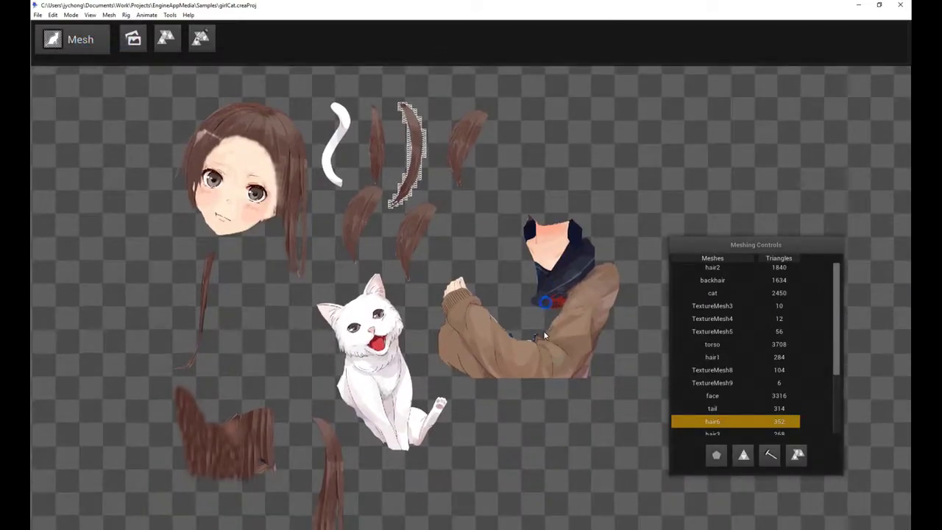
{"action": "left_click", "coordinate": [212, 171]}
{"action": "left_click", "coordinate": [255, 452]}
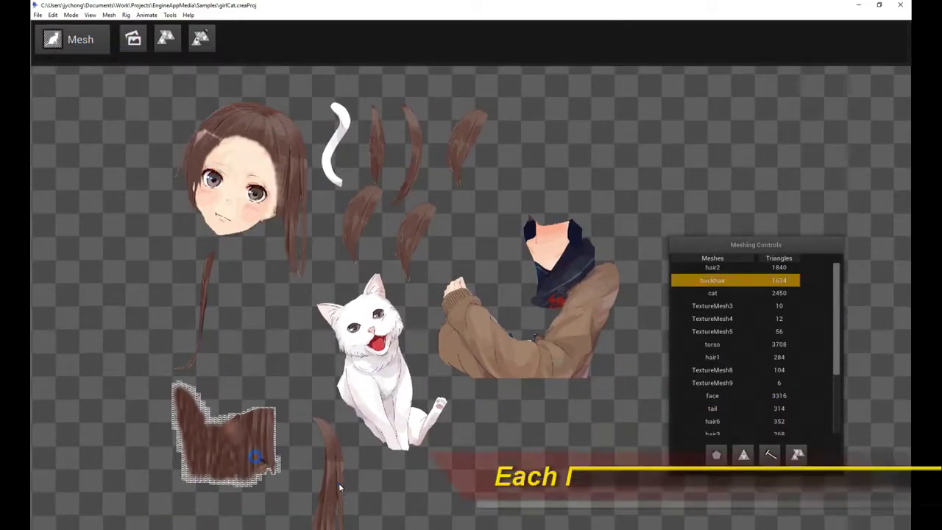
{"action": "left_click", "coordinate": [373, 399]}
{"action": "left_click", "coordinate": [508, 338]}
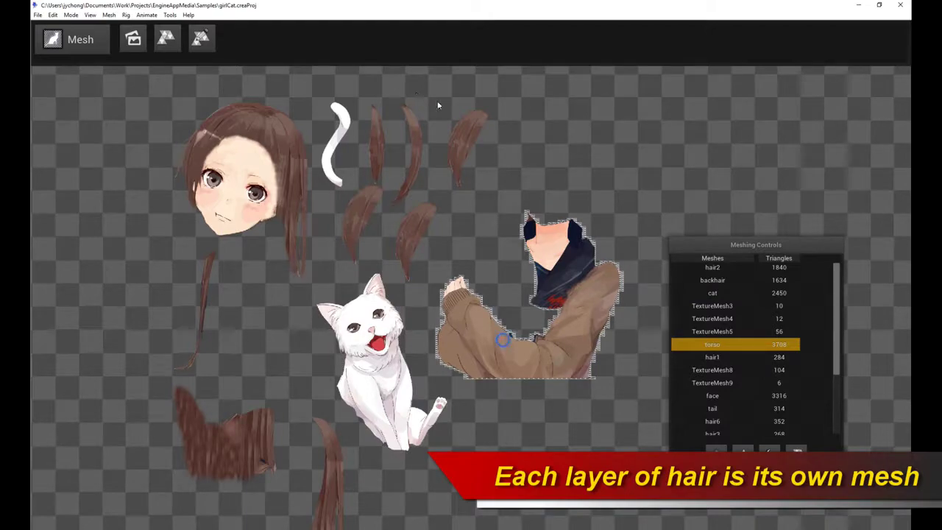
Examine the individual hair strand meshes one by one, from the short bangs to the long hair strand.
{"action": "left_click", "coordinate": [467, 130]}
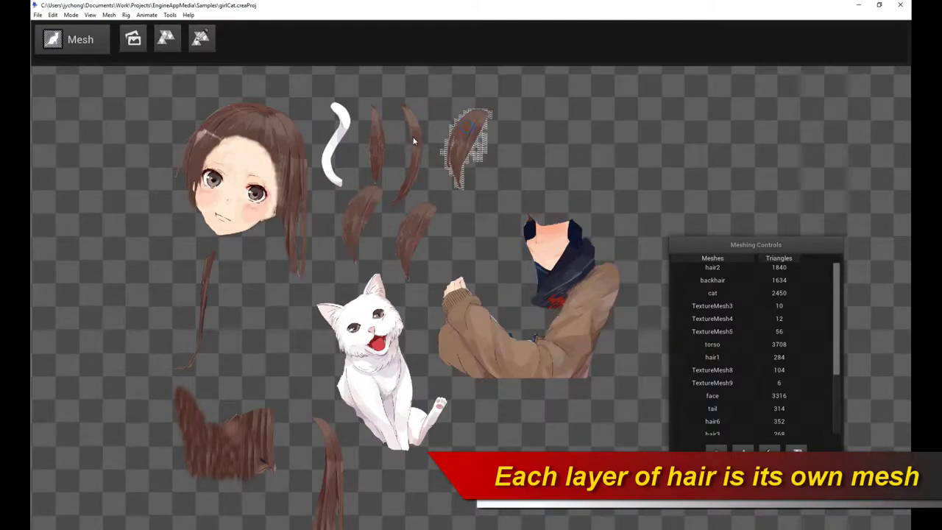
{"action": "left_click", "coordinate": [375, 144]}
{"action": "left_click", "coordinate": [370, 208]}
{"action": "left_click", "coordinate": [410, 227]}
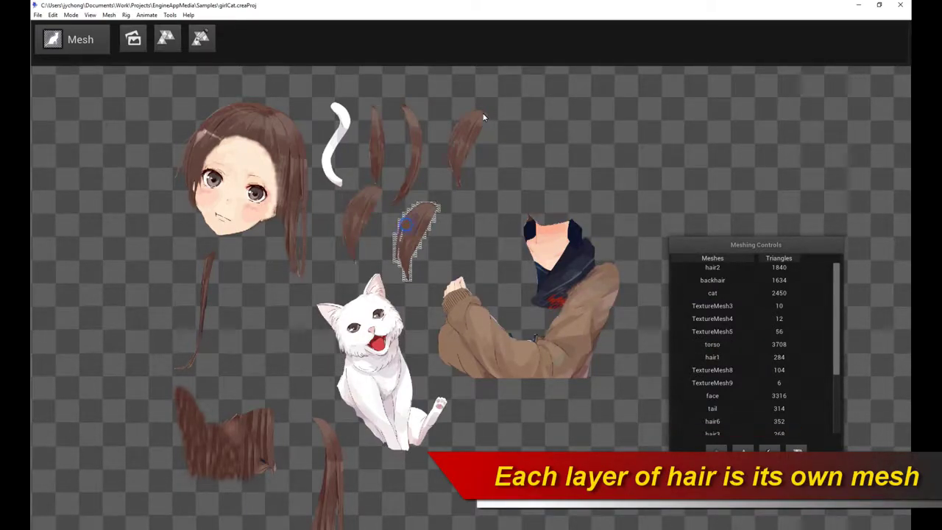
{"action": "left_click", "coordinate": [483, 118]}
{"action": "left_click_drag", "start_coordinate": [479, 208], "coordinate": [498, 135]}
{"action": "left_click", "coordinate": [251, 362]}
{"action": "left_click", "coordinate": [359, 433]}
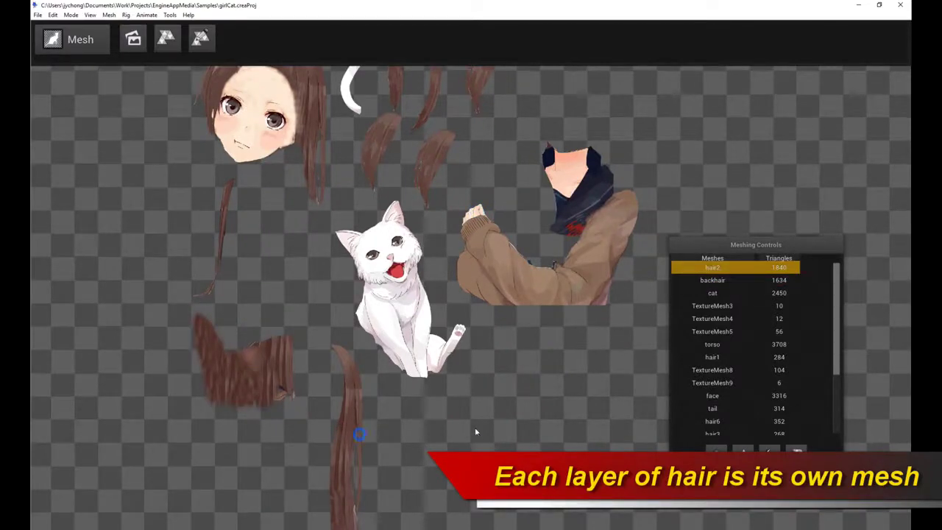
{"action": "left_click_drag", "start_coordinate": [475, 427], "coordinate": [502, 315]}
{"action": "left_click", "coordinate": [367, 368]}
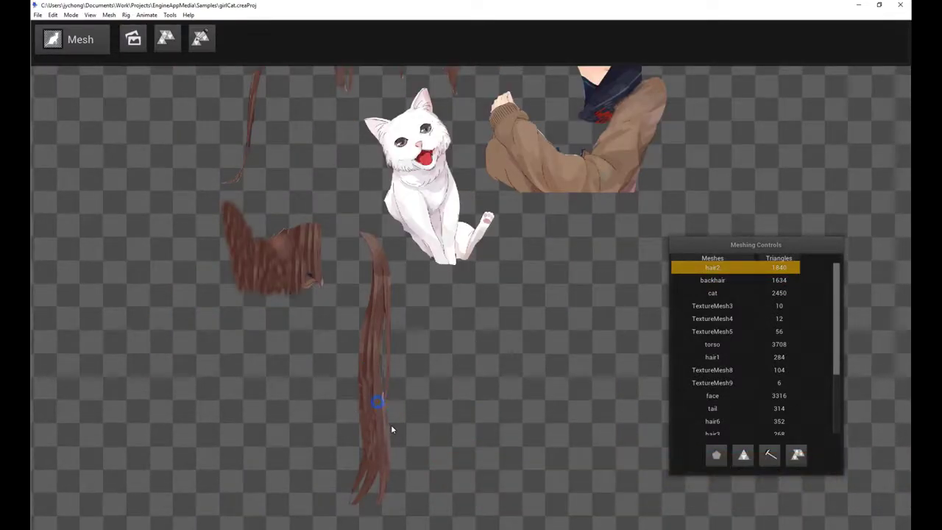
Go through the mesh list entries tail, TextureMesh9, TextureMesh8, hair1 and torso to examine their outlines.
{"action": "left_click", "coordinate": [739, 362]}
{"action": "left_click", "coordinate": [723, 406]}
{"action": "left_click", "coordinate": [725, 382]}
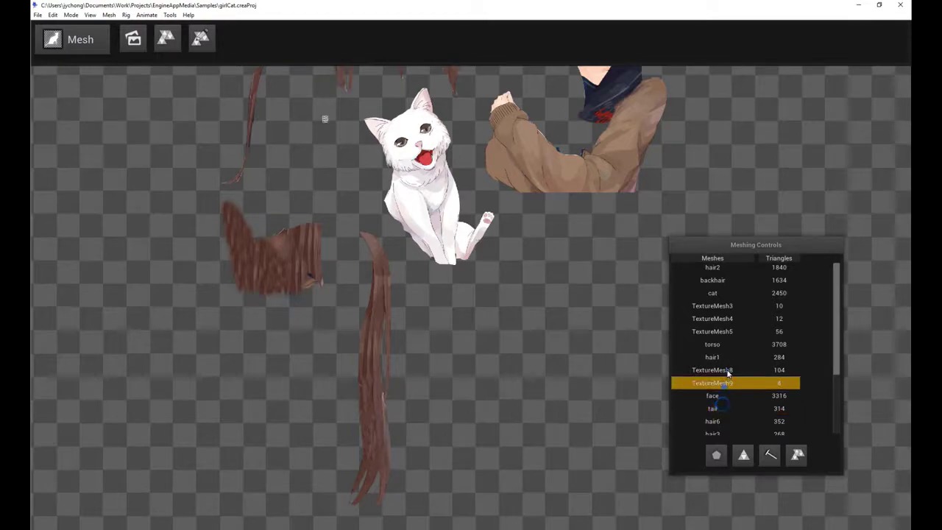
{"action": "left_click", "coordinate": [729, 372]}
{"action": "left_click", "coordinate": [731, 360]}
{"action": "left_click", "coordinate": [720, 349]}
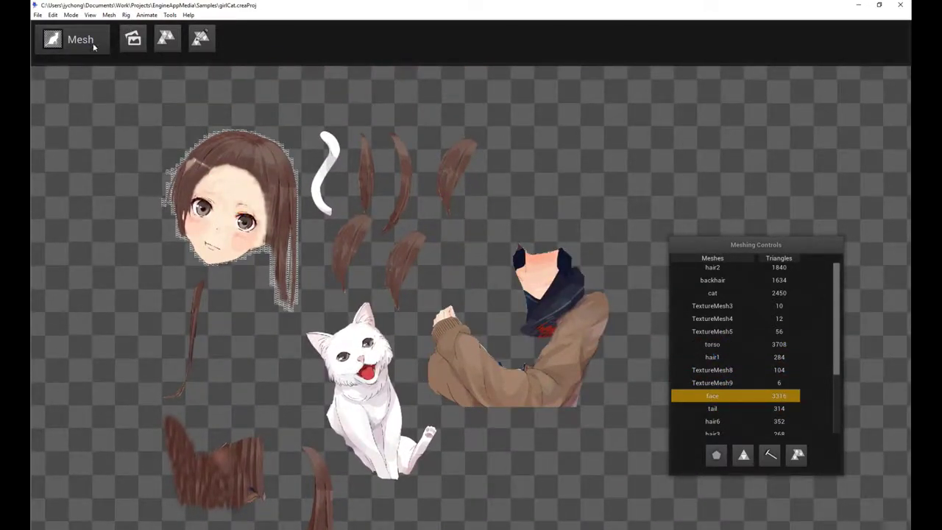
Switch to Rig mode and examine the character's regions and its bone skeleton, ending in bone mode.
{"action": "left_click", "coordinate": [93, 42]}
{"action": "left_click", "coordinate": [116, 59]}
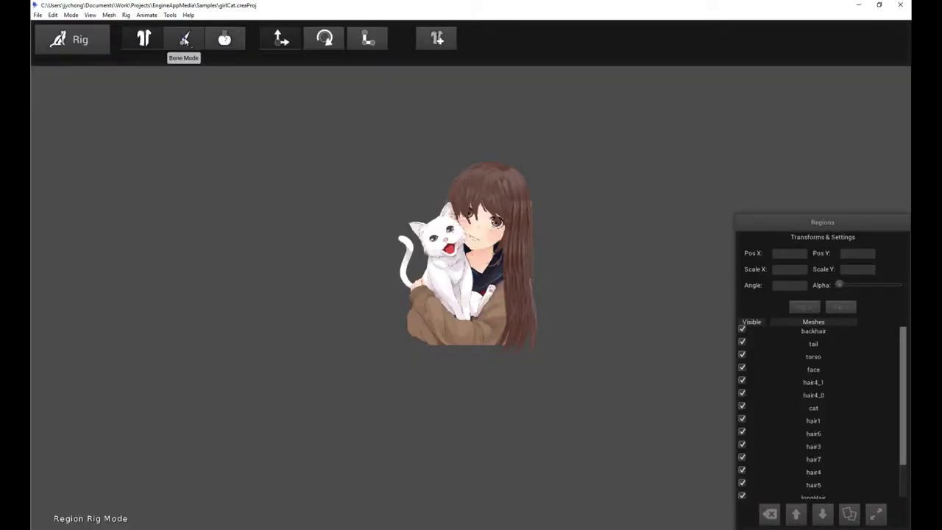
{"action": "left_click", "coordinate": [184, 36]}
{"action": "left_click_drag", "start_coordinate": [618, 238], "coordinate": [607, 320]}
{"action": "scroll", "coordinate": [605, 332], "scroll_direction": "up", "scroll_amount": 3}
{"action": "left_click_drag", "start_coordinate": [610, 279], "coordinate": [633, 221]}
{"action": "scroll", "coordinate": [649, 247], "scroll_direction": "up", "scroll_amount": 4}
{"action": "left_click_drag", "start_coordinate": [653, 251], "coordinate": [649, 278]}
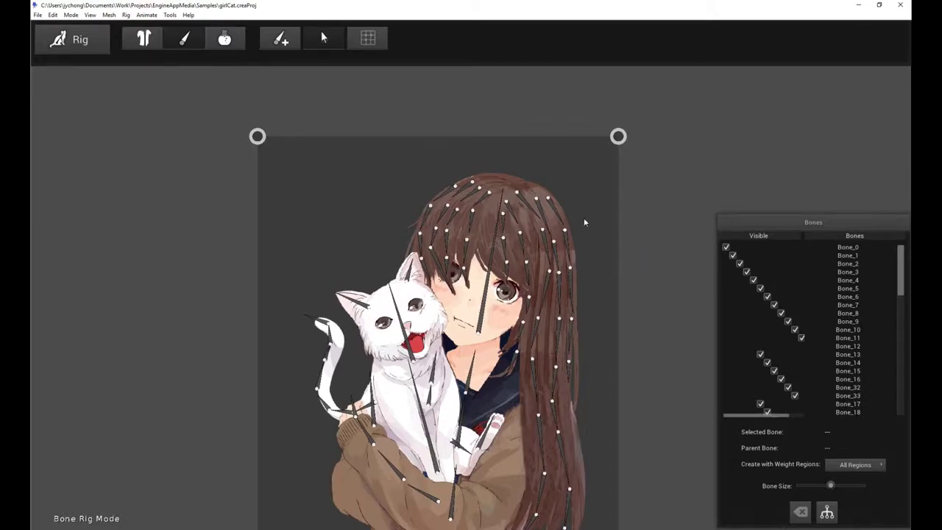
{"action": "left_click", "coordinate": [143, 38]}
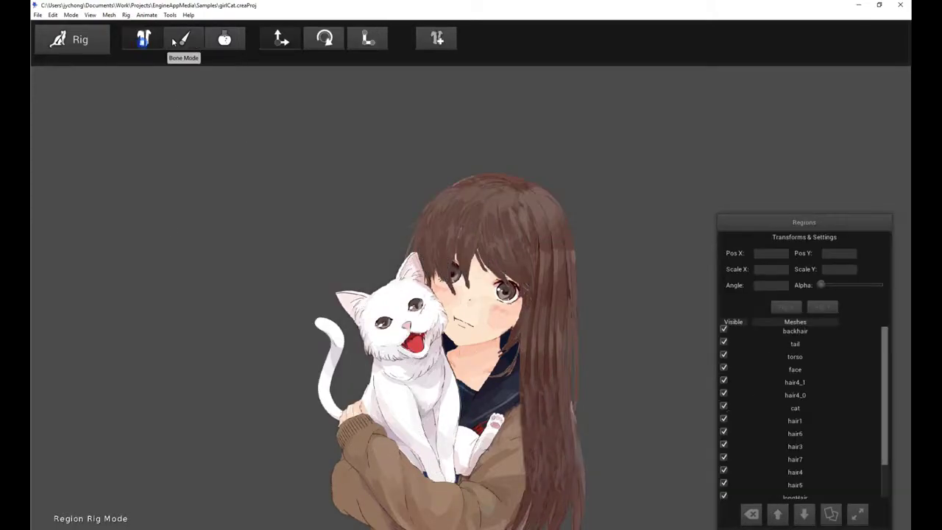
{"action": "left_click", "coordinate": [174, 42]}
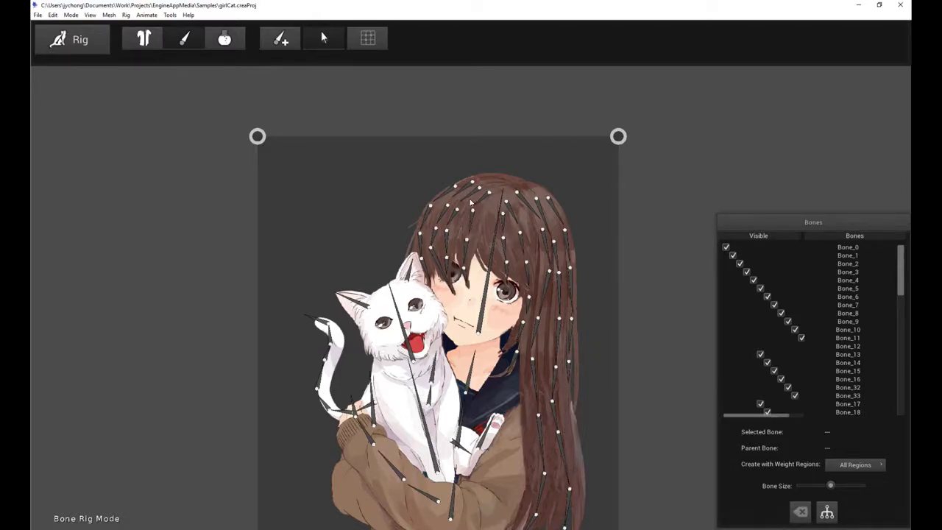
Examine the bone chain of the hair strand beside the girl's eye, from its root down to Bone_33.
{"action": "mouse_move", "coordinate": [631, 325]}
{"action": "left_mouse_down"}
{"action": "mouse_move", "coordinate": [625, 287]}
{"action": "mouse_move", "coordinate": [611, 316]}
{"action": "left_mouse_up"}
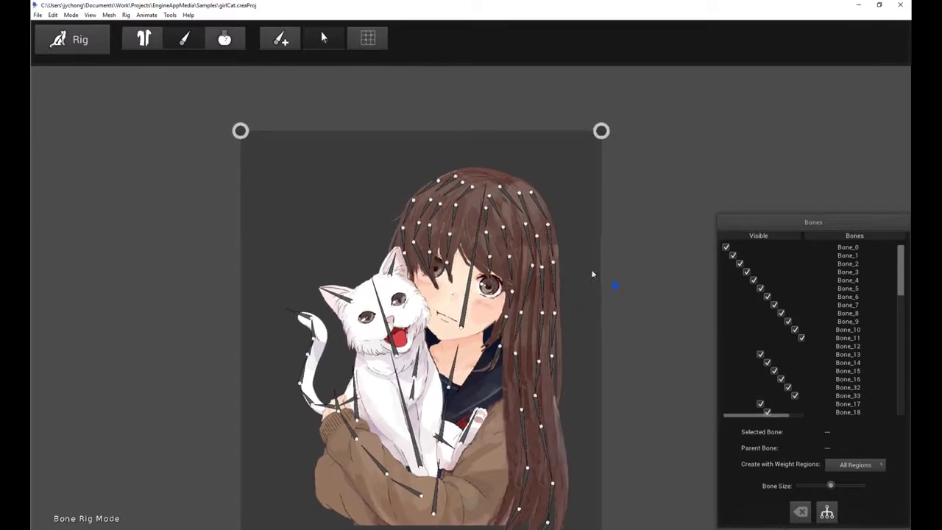
{"action": "scroll", "coordinate": [592, 274], "scroll_direction": "up", "scroll_amount": 1}
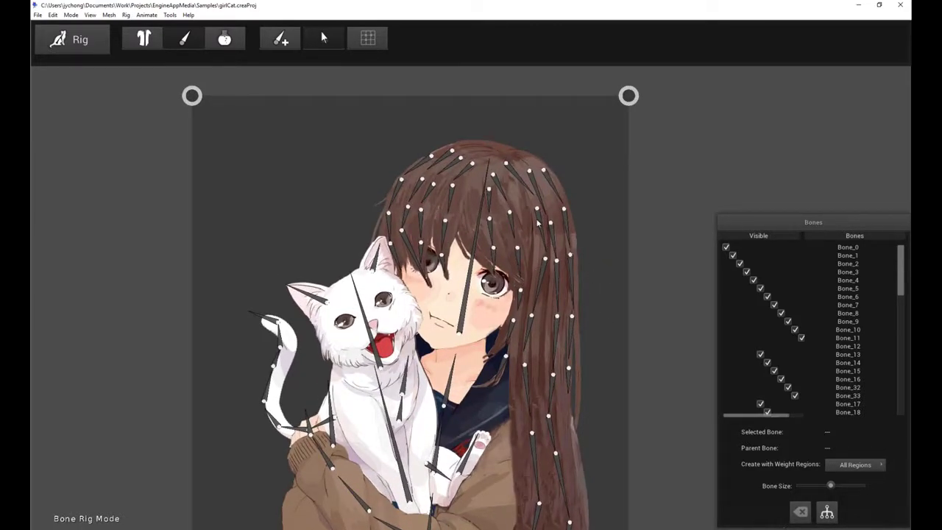
{"action": "left_click_drag", "start_coordinate": [599, 364], "coordinate": [603, 310]}
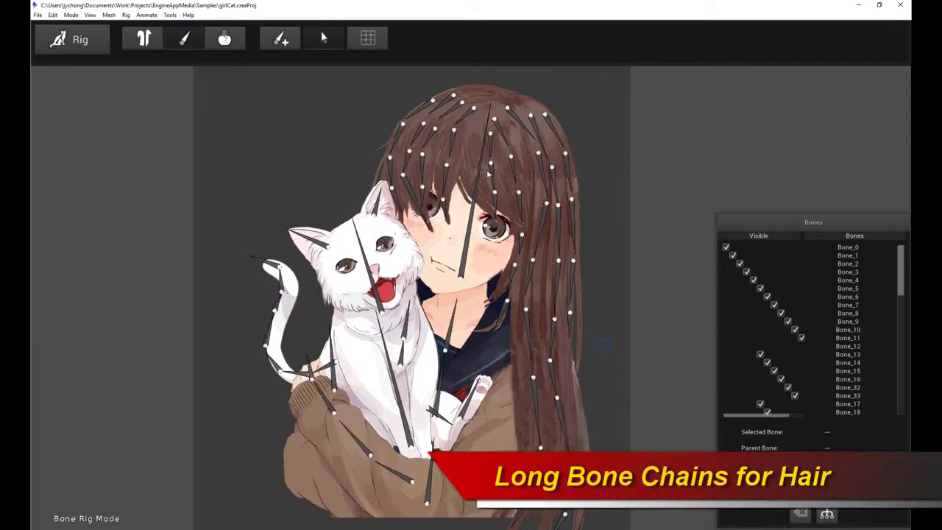
{"action": "left_click", "coordinate": [503, 137]}
{"action": "left_click", "coordinate": [514, 177]}
{"action": "left_click", "coordinate": [520, 210]}
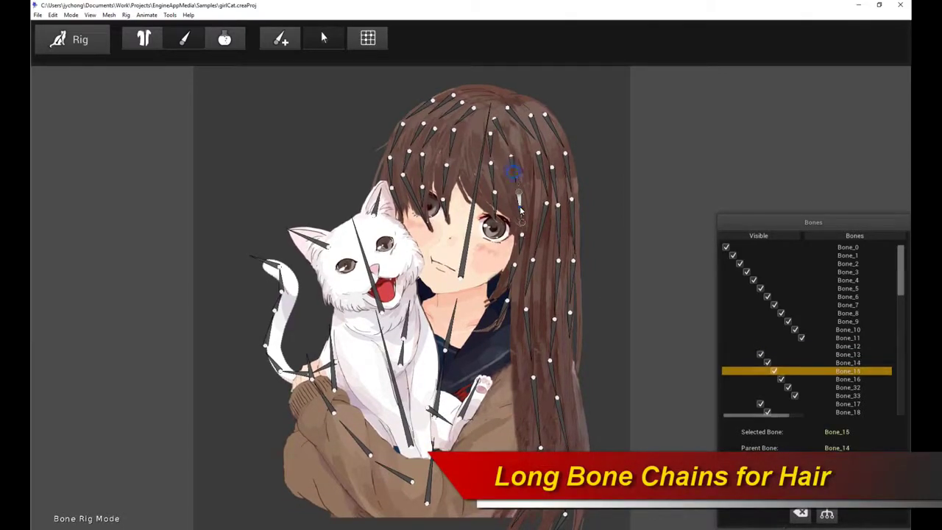
{"action": "left_click", "coordinate": [524, 244]}
{"action": "left_click", "coordinate": [514, 270]}
{"action": "left_click", "coordinate": [508, 302]}
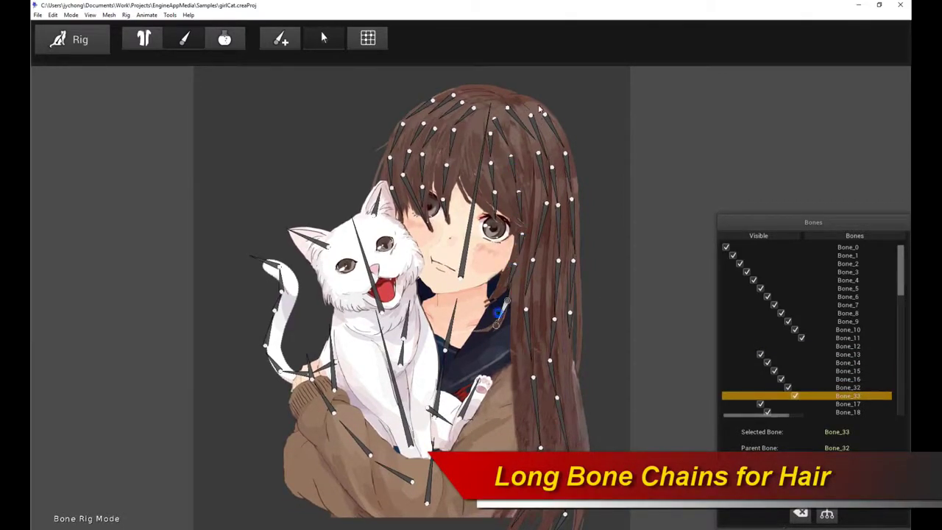
Examine the long hair's inner bone chain from the top of the head down to the hair tips.
{"action": "left_click", "coordinate": [523, 133]}
{"action": "left_click", "coordinate": [541, 166]}
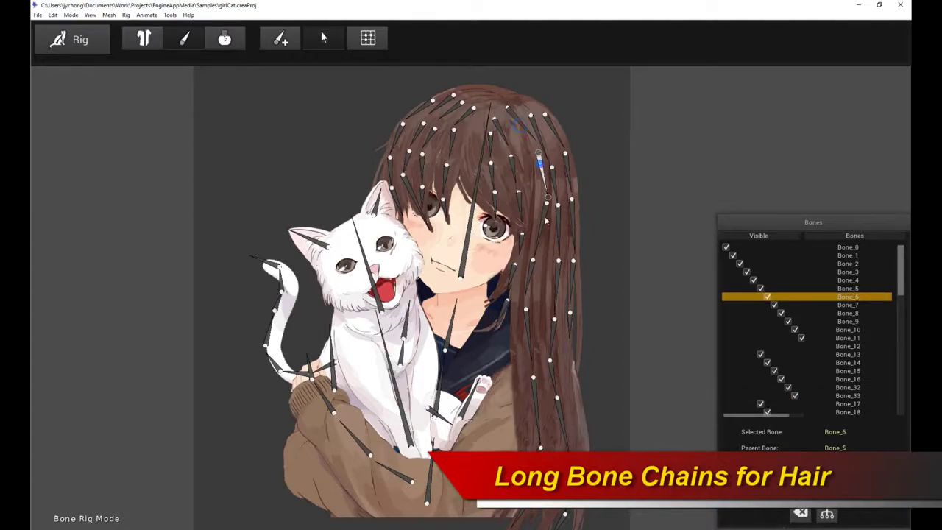
{"action": "left_click", "coordinate": [546, 223]}
{"action": "left_click", "coordinate": [531, 274]}
{"action": "left_click", "coordinate": [529, 324]}
{"action": "left_click", "coordinate": [535, 398]}
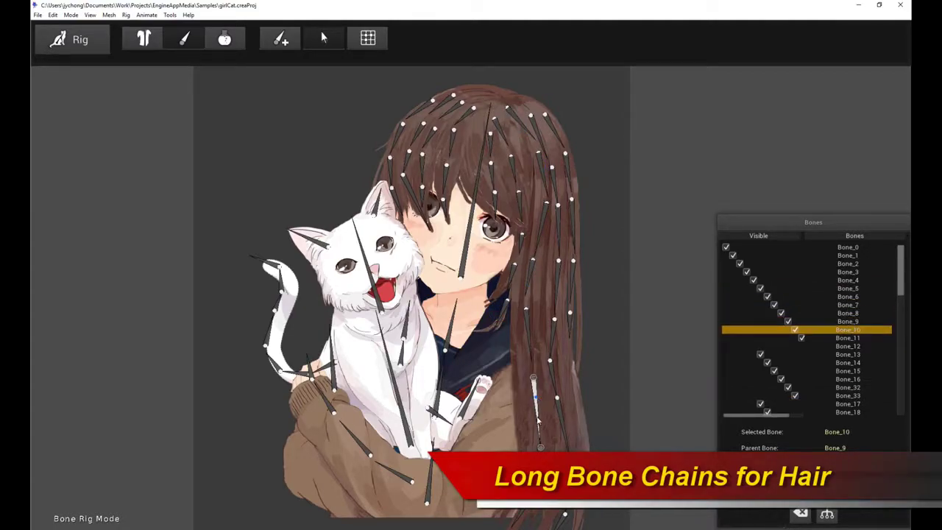
{"action": "left_click", "coordinate": [537, 464]}
Examine the root bones of the neighbouring hair chains, including Bone_62, Bone_63 and Bone_6, and how they are parented.
{"action": "left_click", "coordinate": [542, 137]}
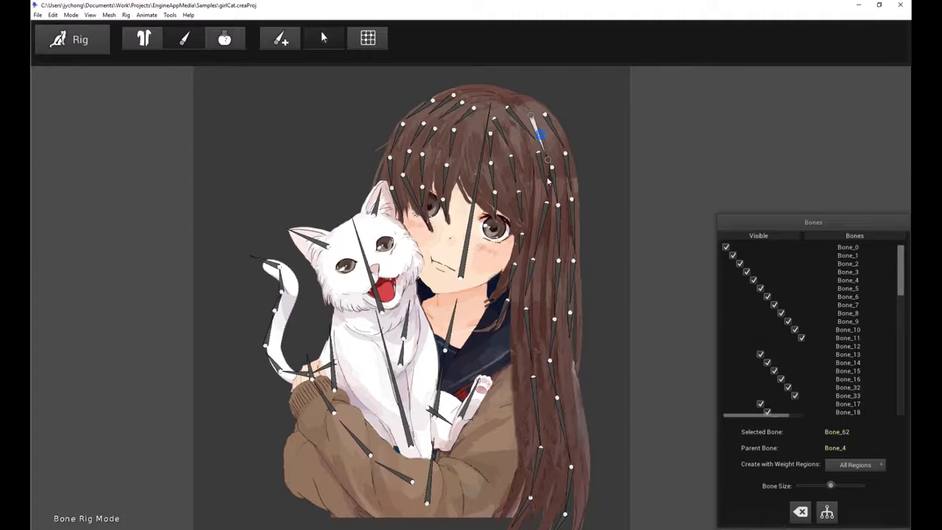
{"action": "left_click", "coordinate": [553, 178]}
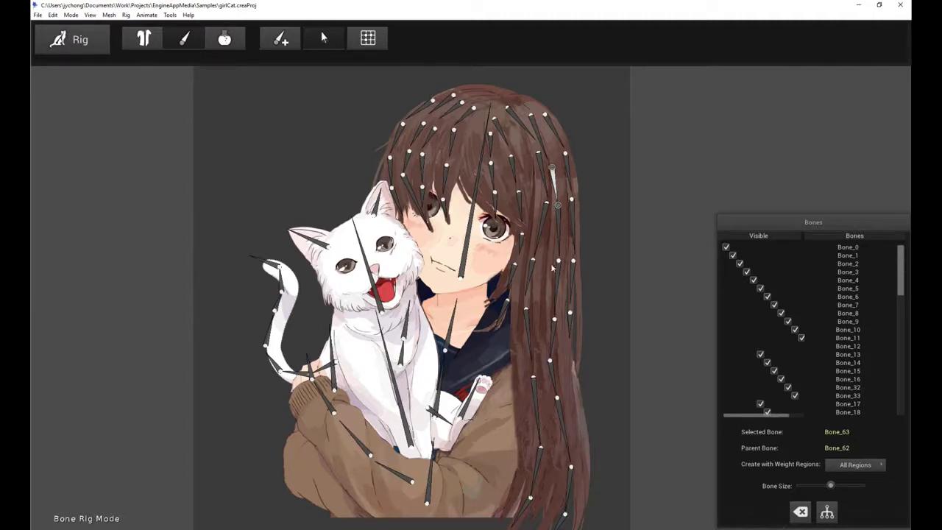
{"action": "left_click", "coordinate": [501, 128]}
{"action": "left_click", "coordinate": [516, 122]}
{"action": "left_click", "coordinate": [545, 171]}
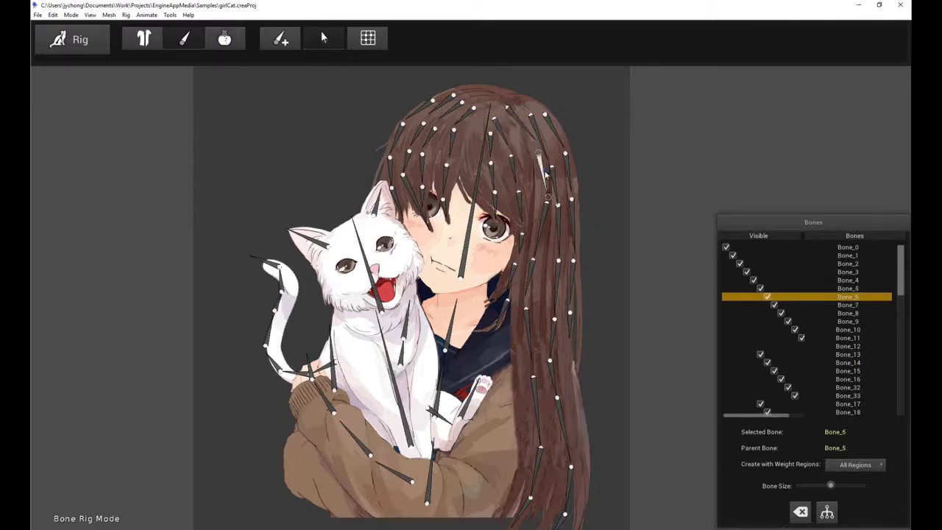
{"action": "left_click", "coordinate": [545, 171]}
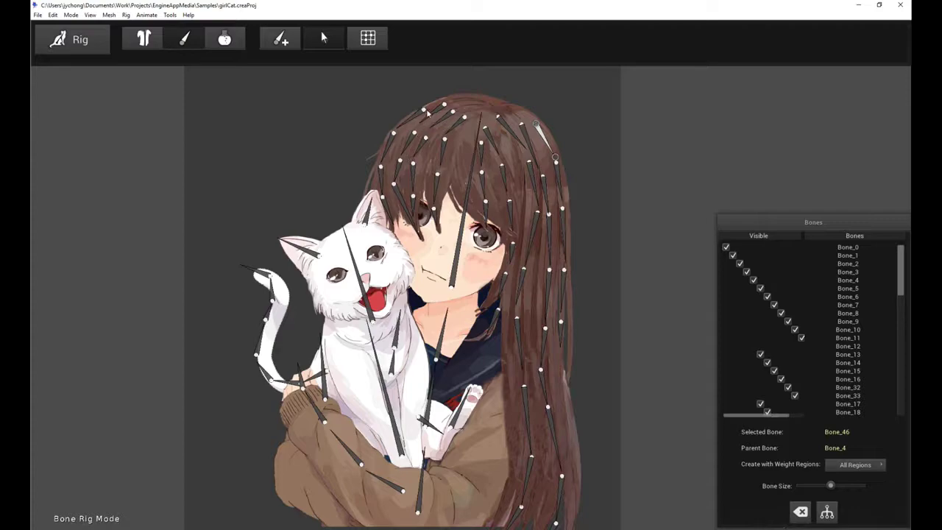
Examine the girl's body bones from the waist up through the torso to the neck bone, Bone_3.
{"action": "left_click_drag", "start_coordinate": [603, 374], "coordinate": [595, 350]}
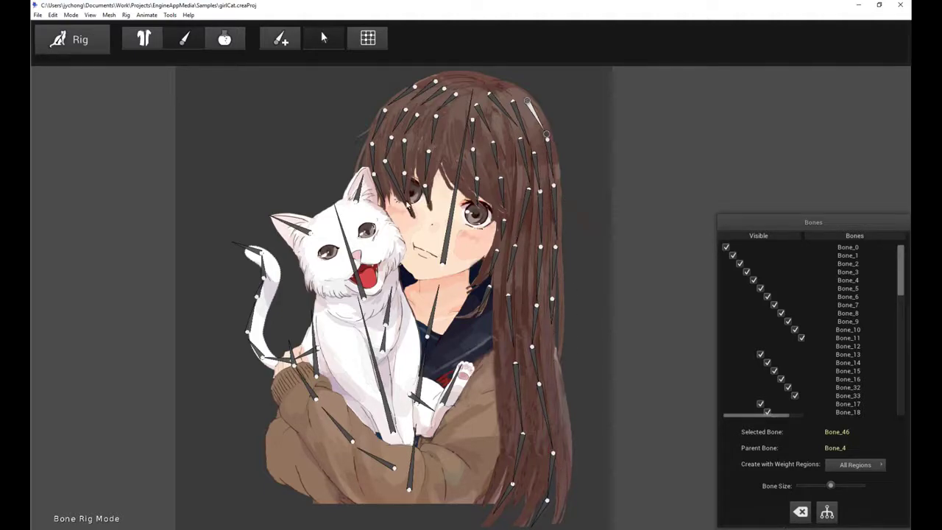
{"action": "left_click", "coordinate": [412, 467]}
{"action": "left_click", "coordinate": [423, 368]}
{"action": "left_click", "coordinate": [435, 308]}
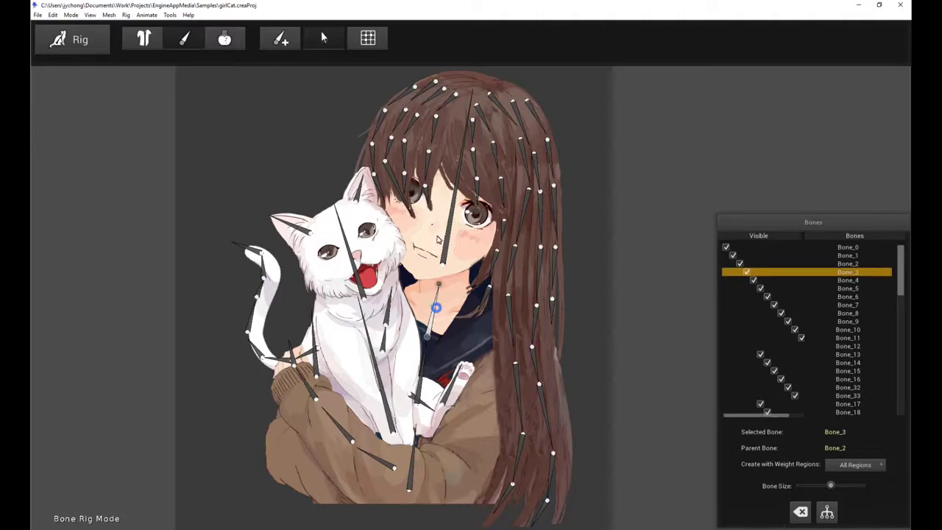
Examine the cat's body and head bones and the two small chest bones, Bone_59 and Bone_58.
{"action": "left_click", "coordinate": [378, 377]}
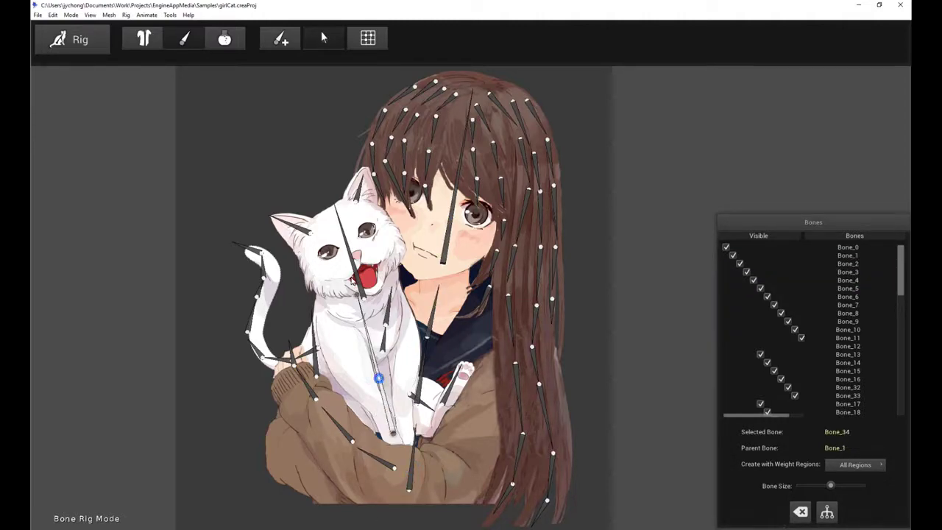
{"action": "left_click", "coordinate": [350, 256]}
{"action": "left_click", "coordinate": [388, 302]}
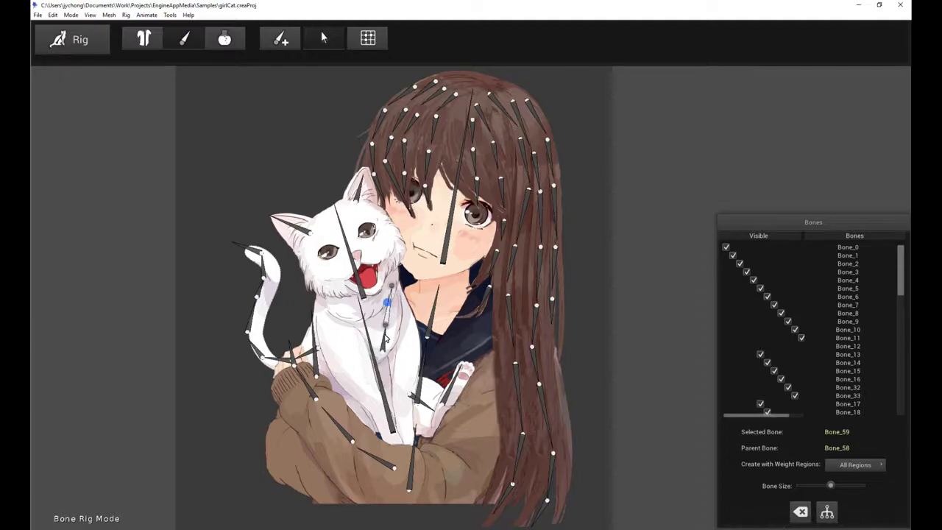
{"action": "left_click", "coordinate": [384, 339]}
Switch from rigging to Animate mode and load the animation clip named test.
{"action": "left_click", "coordinate": [89, 41]}
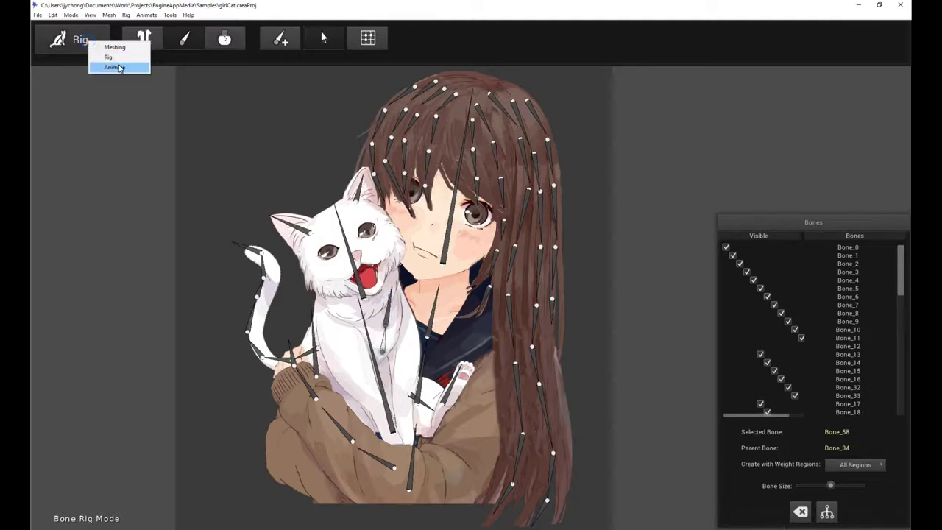
{"action": "left_click", "coordinate": [115, 67]}
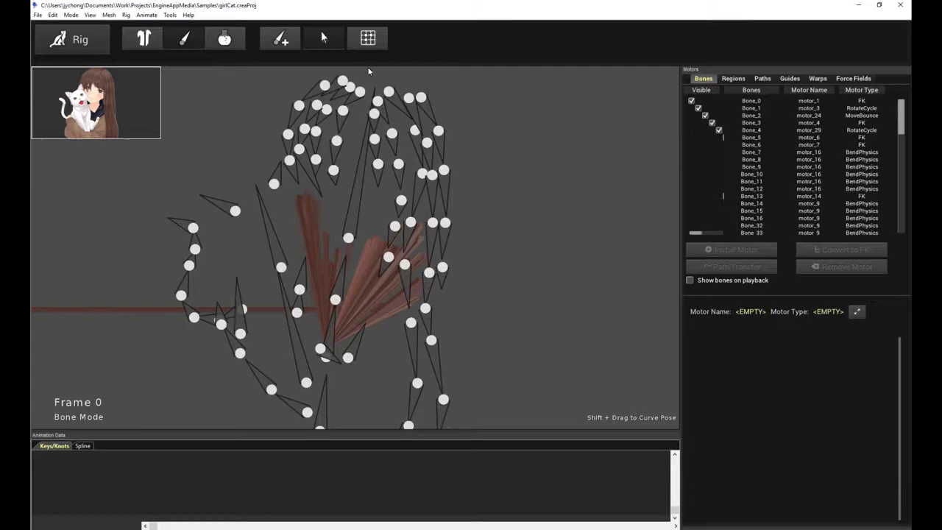
{"action": "left_click", "coordinate": [331, 46]}
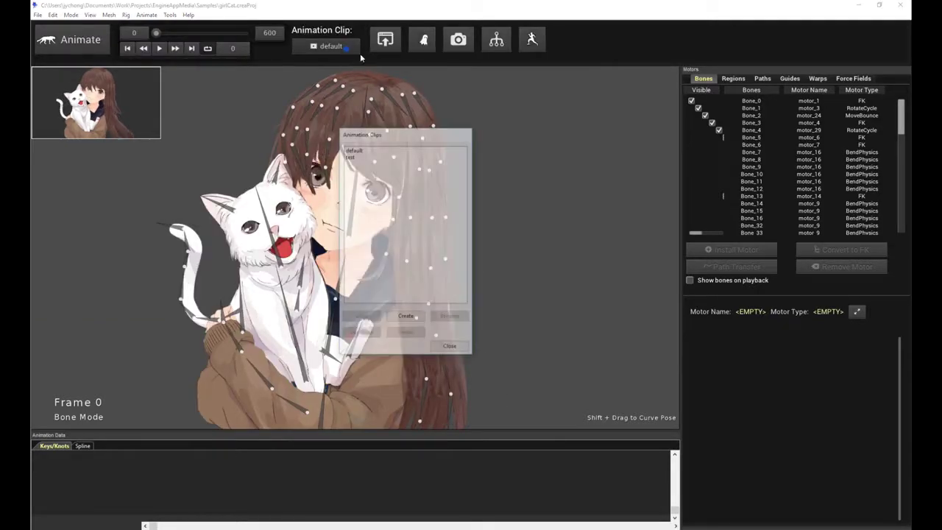
{"action": "double_click", "coordinate": [352, 156]}
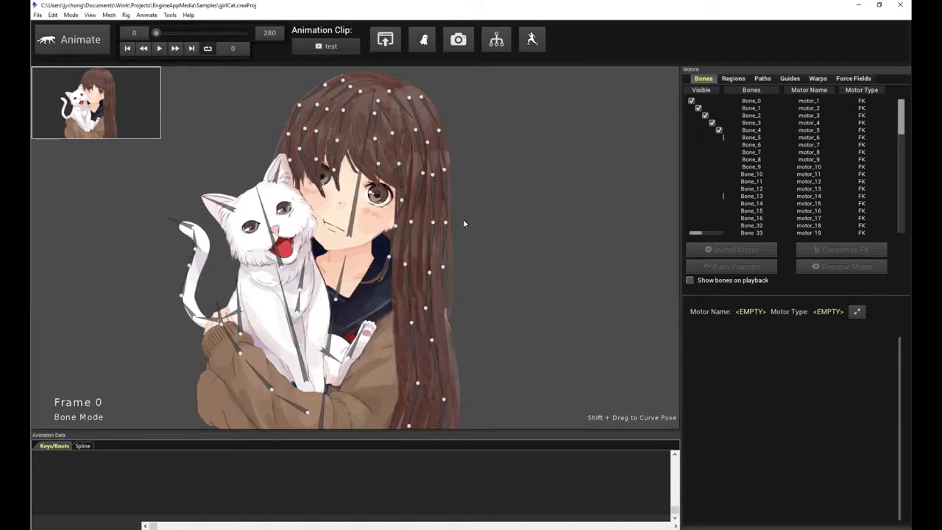
Try keying the angle of hair bone Bone_6 at frames 0 and 10 with its FK motor, and clear that motor's animation.
{"action": "left_click_drag", "start_coordinate": [465, 222], "coordinate": [554, 221]}
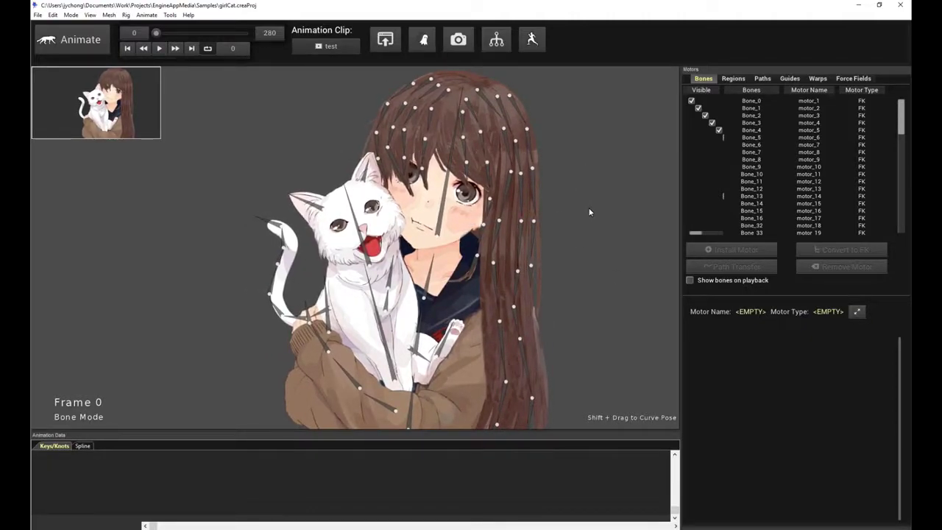
{"action": "left_click", "coordinate": [510, 156]}
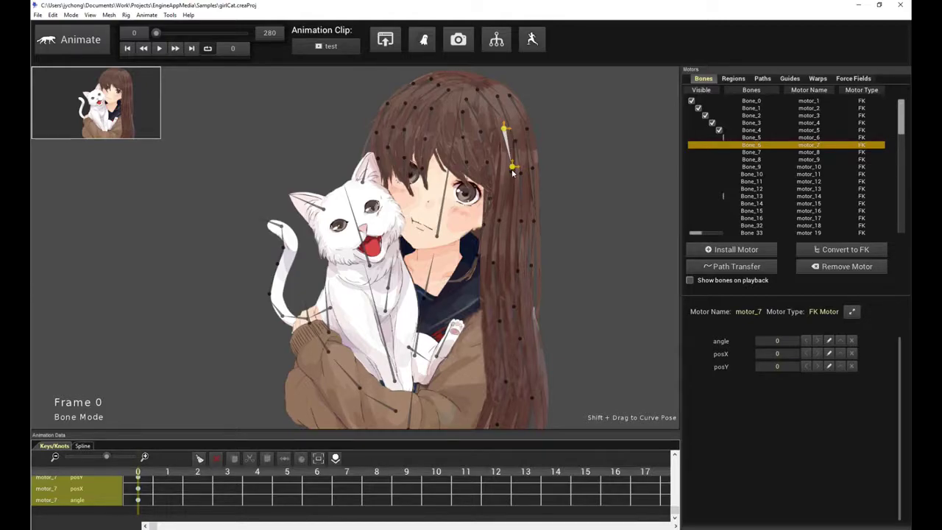
{"action": "left_click_drag", "start_coordinate": [512, 165], "coordinate": [511, 165]}
{"action": "left_click", "coordinate": [434, 472]}
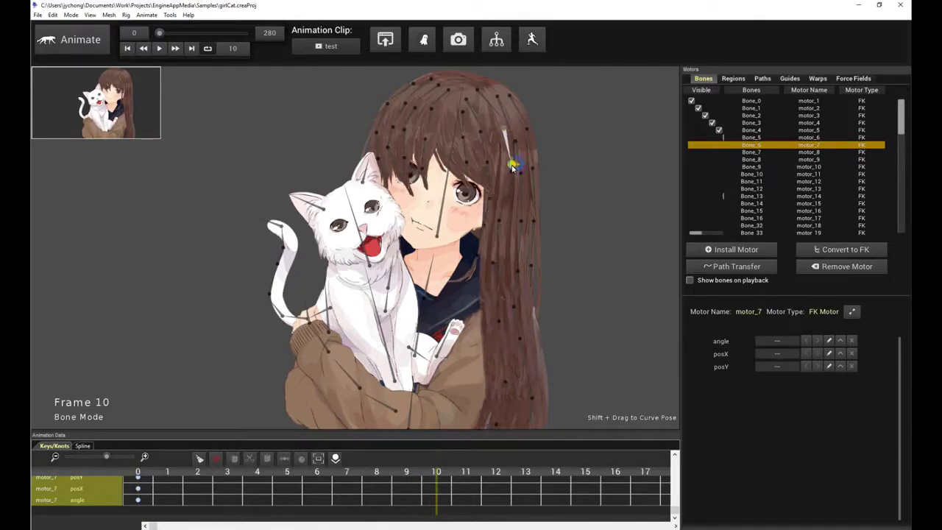
{"action": "left_click_drag", "start_coordinate": [236, 473], "coordinate": [118, 457]}
{"action": "left_click", "coordinate": [117, 454]}
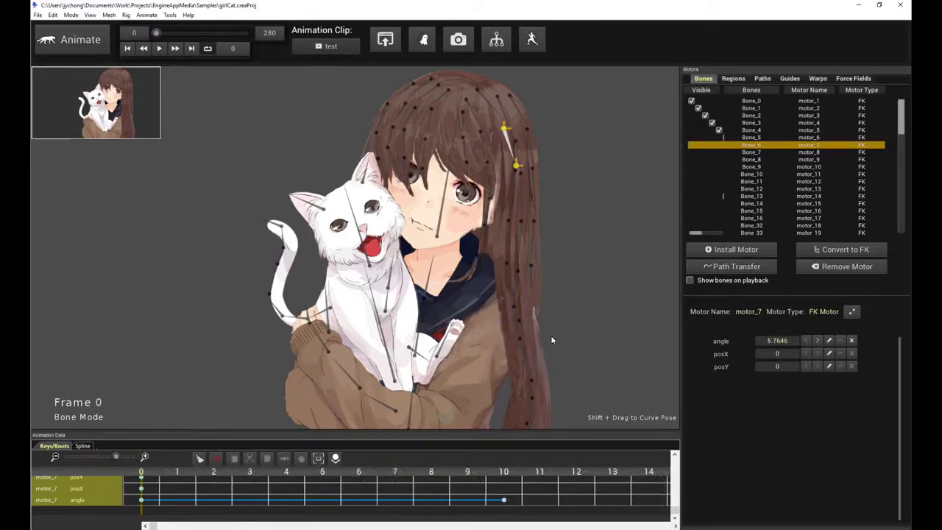
{"action": "left_click", "coordinate": [838, 270]}
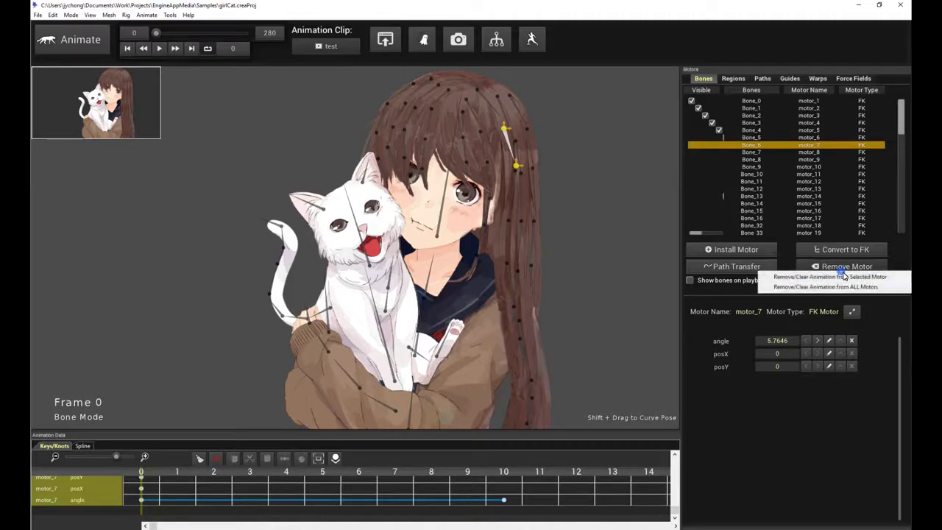
{"action": "left_click", "coordinate": [846, 277]}
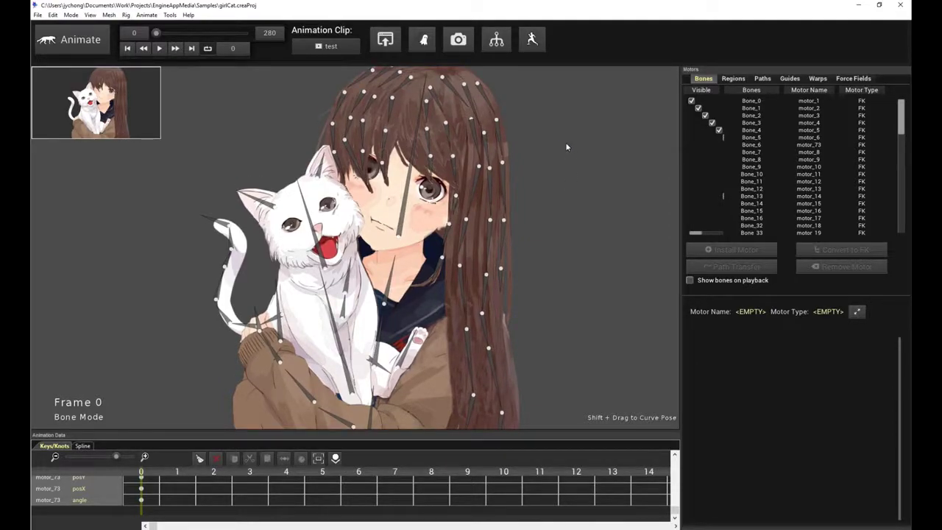
{"action": "left_click", "coordinate": [483, 98]}
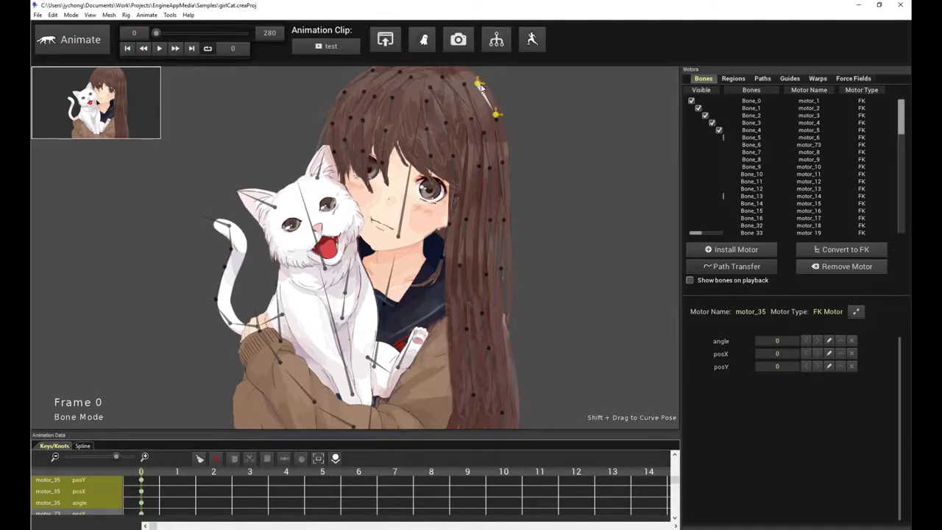
{"action": "left_click", "coordinate": [503, 140], "text": "shift"}
{"action": "left_click", "coordinate": [505, 187], "text": "shift"}
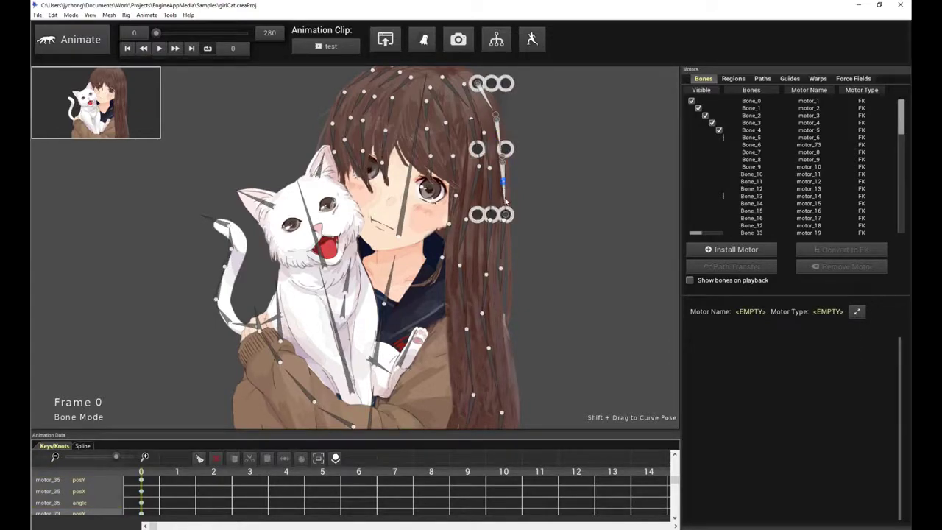
{"action": "left_click", "coordinate": [567, 223]}
Select the whole outermost hair bone chain from its root bone and install a Bend Physics Motor on it.
{"action": "left_click", "coordinate": [491, 107]}
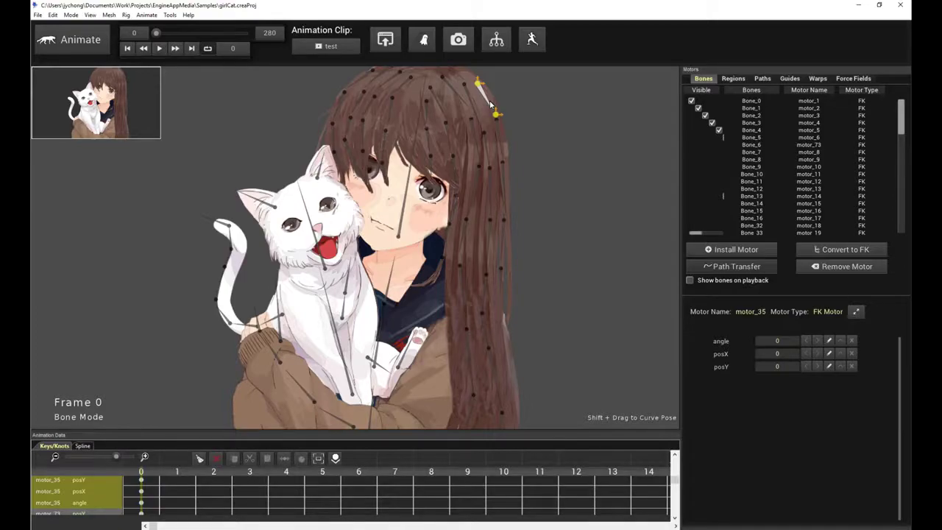
{"action": "key", "text": "ctrl+m"}
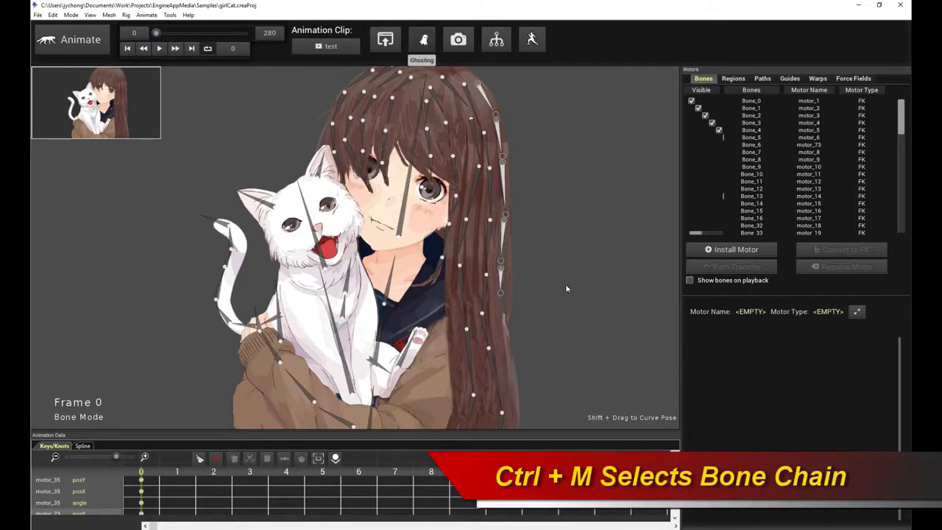
{"action": "left_click", "coordinate": [728, 252]}
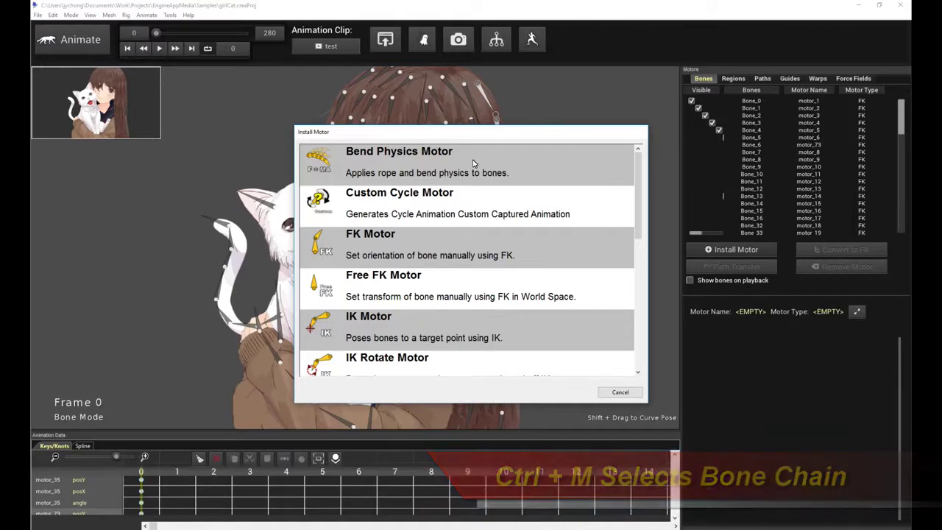
{"action": "double_click", "coordinate": [473, 163]}
{"action": "left_click", "coordinate": [583, 98]}
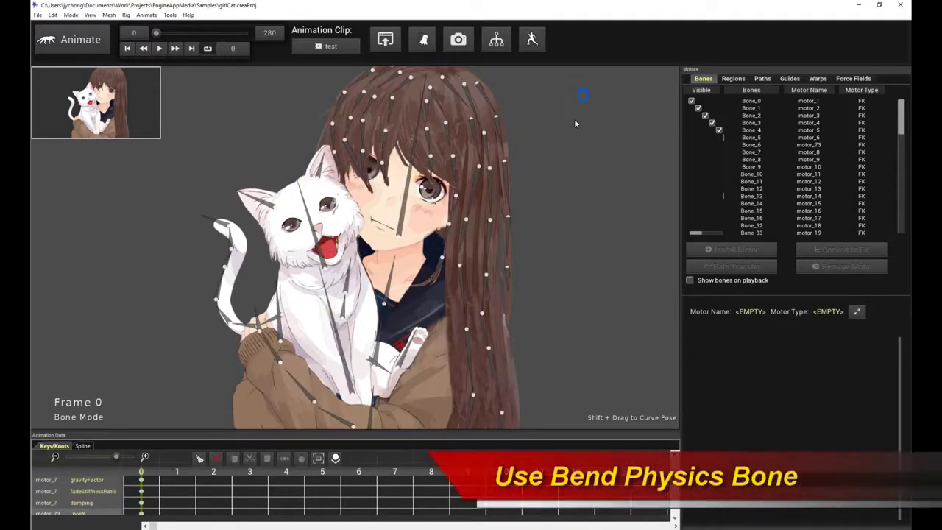
Enable showing bones on playback and play the clip to preview the outermost hair chain's bend physics.
{"action": "left_click", "coordinate": [159, 48]}
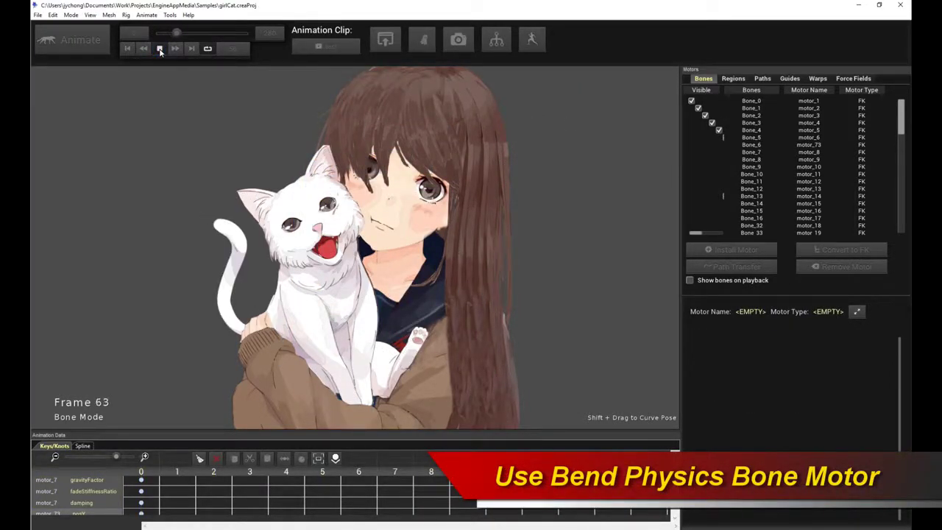
{"action": "left_click", "coordinate": [159, 48]}
{"action": "left_click", "coordinate": [498, 109]}
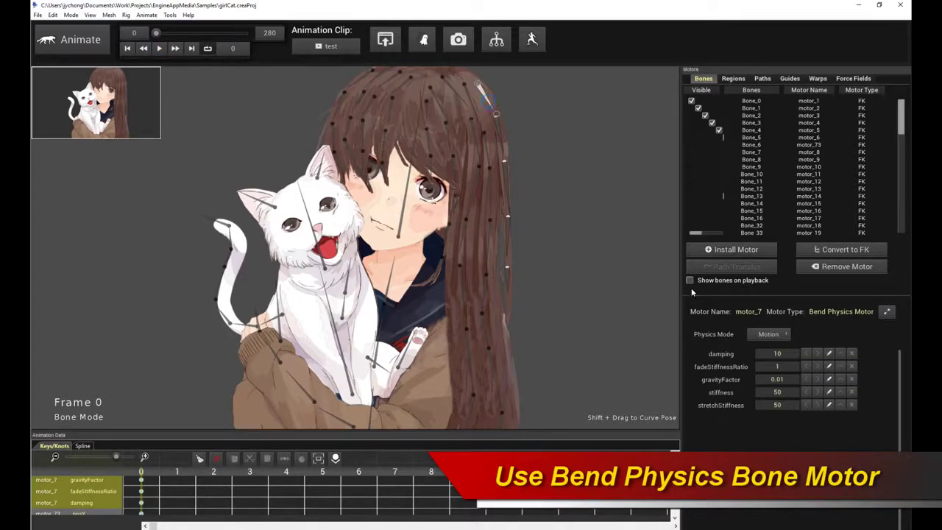
{"action": "left_click", "coordinate": [159, 48]}
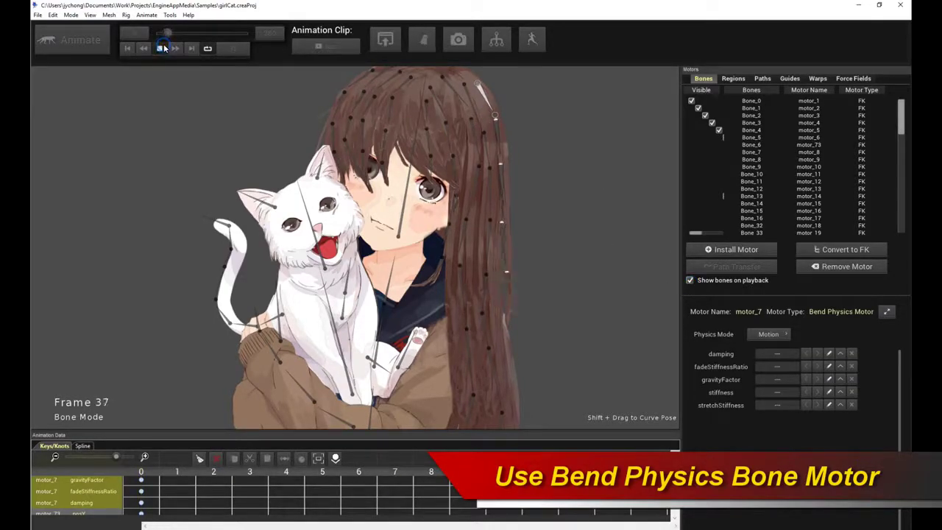
{"action": "left_click", "coordinate": [161, 48]}
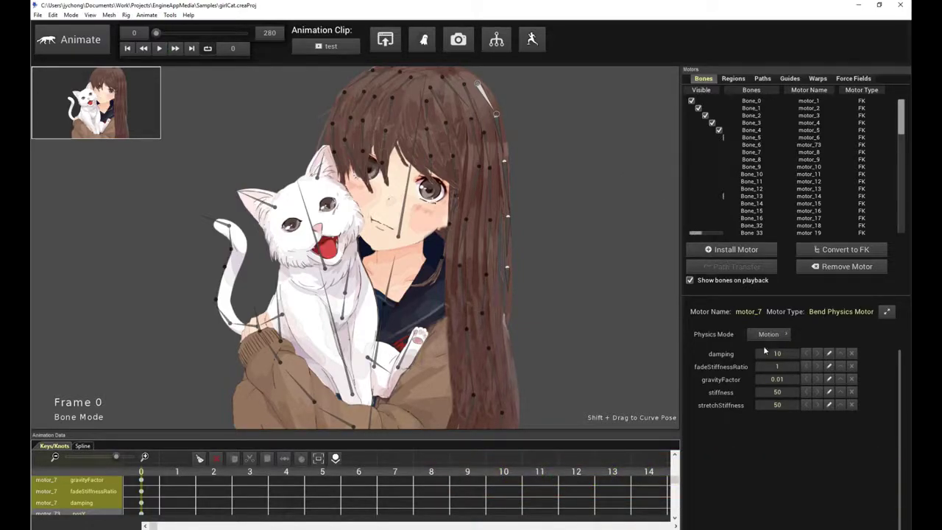
{"action": "left_click", "coordinate": [160, 48]}
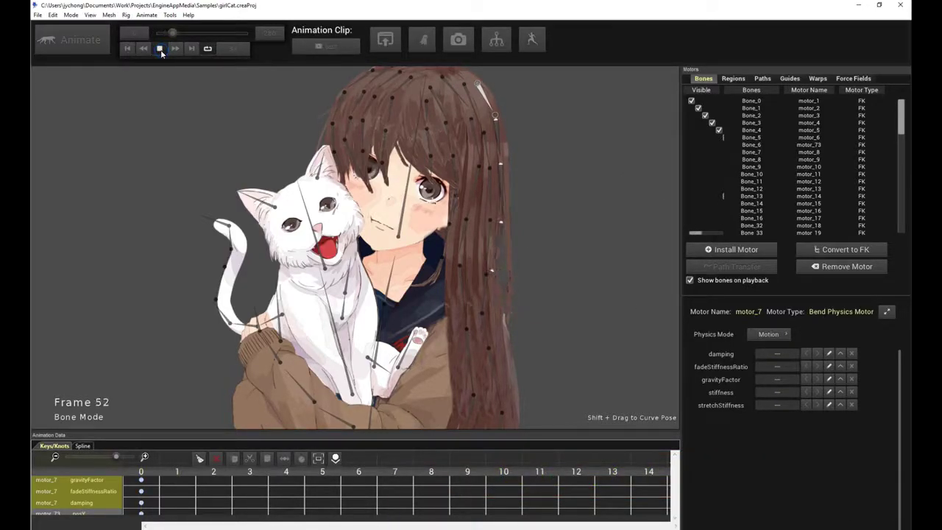
{"action": "left_click", "coordinate": [159, 48]}
Set the outermost hair chain's damping to 20 and preview the slower motion in playback.
{"action": "double_click", "coordinate": [780, 354]}
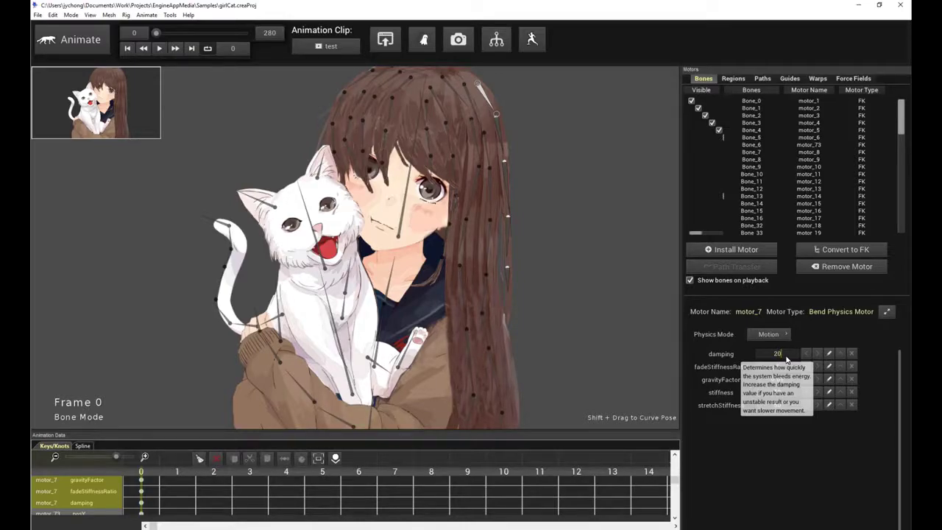
{"action": "key", "text": "space"}
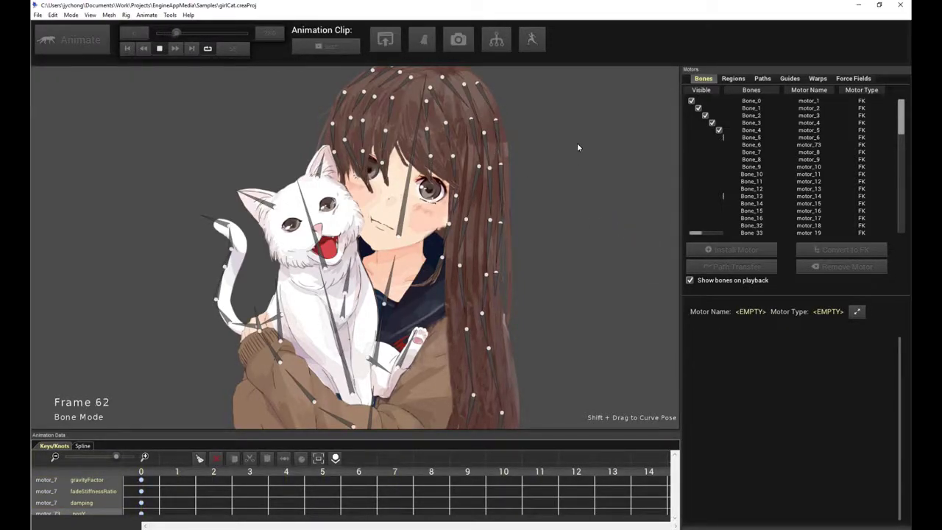
{"action": "key", "text": "space"}
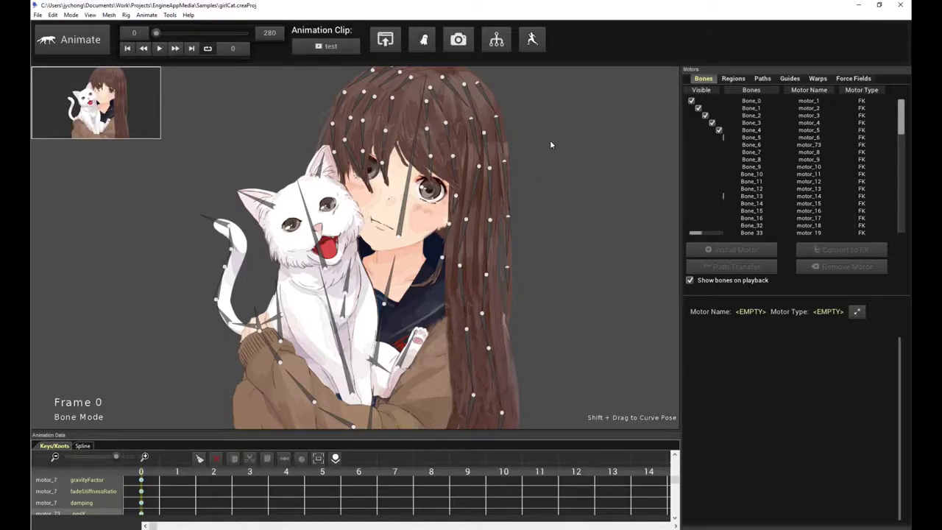
{"action": "left_click", "coordinate": [488, 100]}
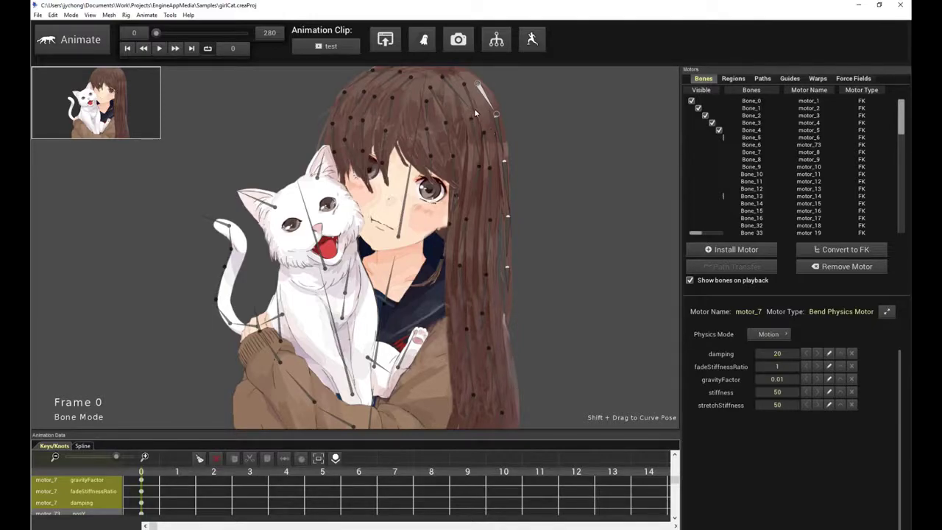
Select the next hair bone chain inward from its root bone and install a Bend Physics Motor on it.
{"action": "left_click", "coordinate": [471, 101]}
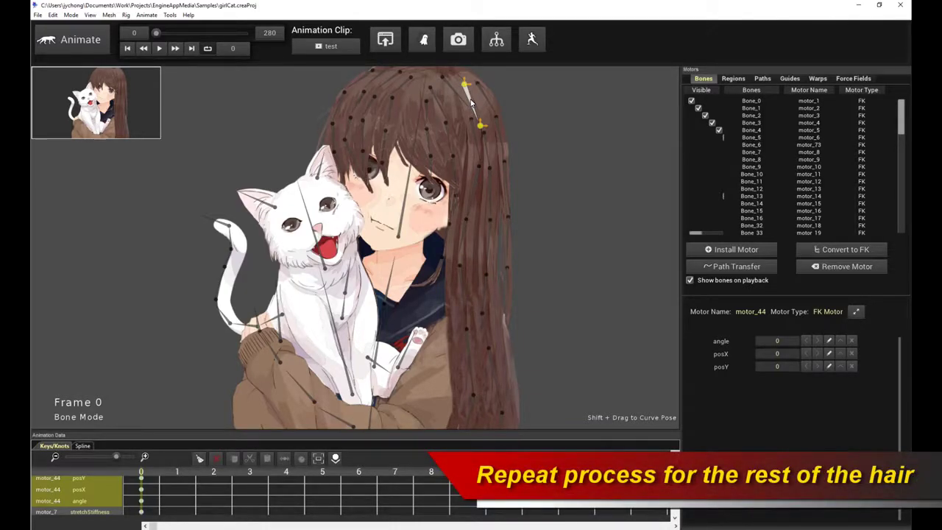
{"action": "double_click", "coordinate": [471, 103]}
{"action": "left_click", "coordinate": [725, 250]}
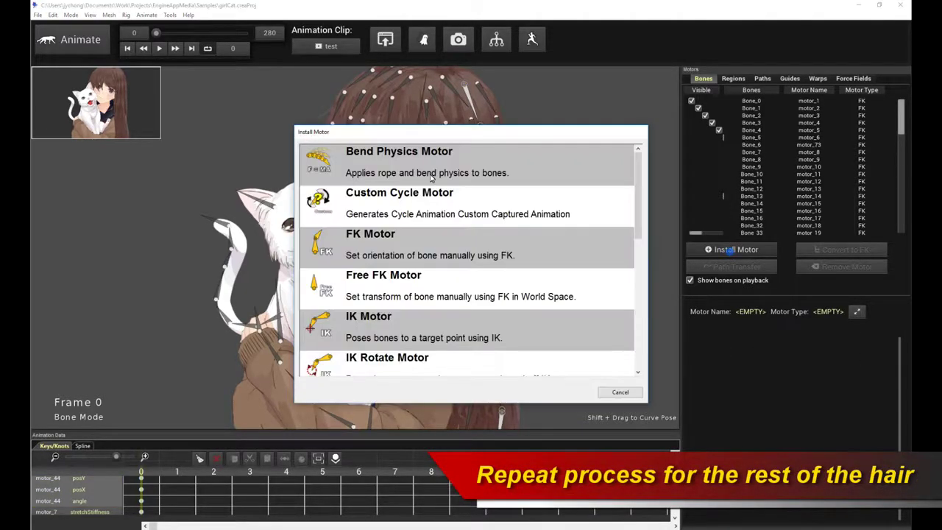
{"action": "double_click", "coordinate": [442, 158]}
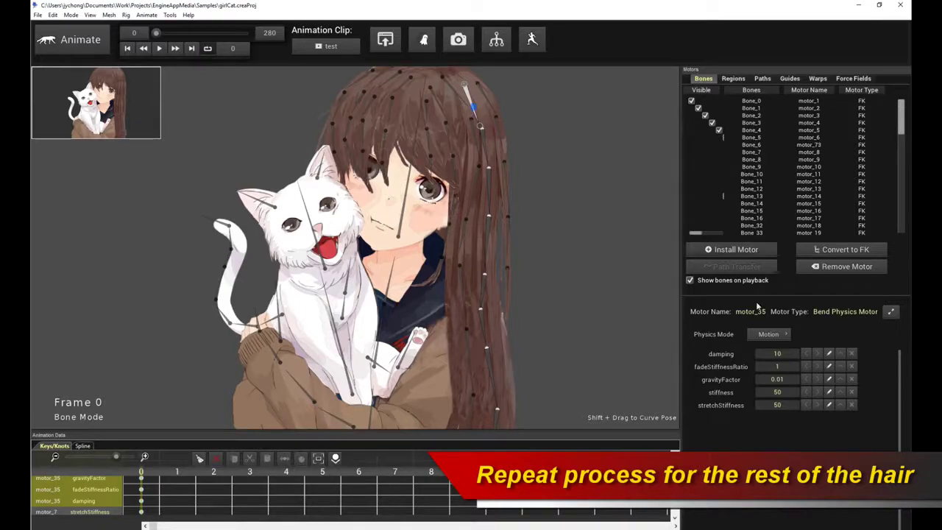
Set the damping of the second hair chain's Bend Physics Motor to 20 and preview its sway.
{"action": "double_click", "coordinate": [779, 354]}
{"action": "type", "text": "2"}
{"action": "key", "text": "Return"}
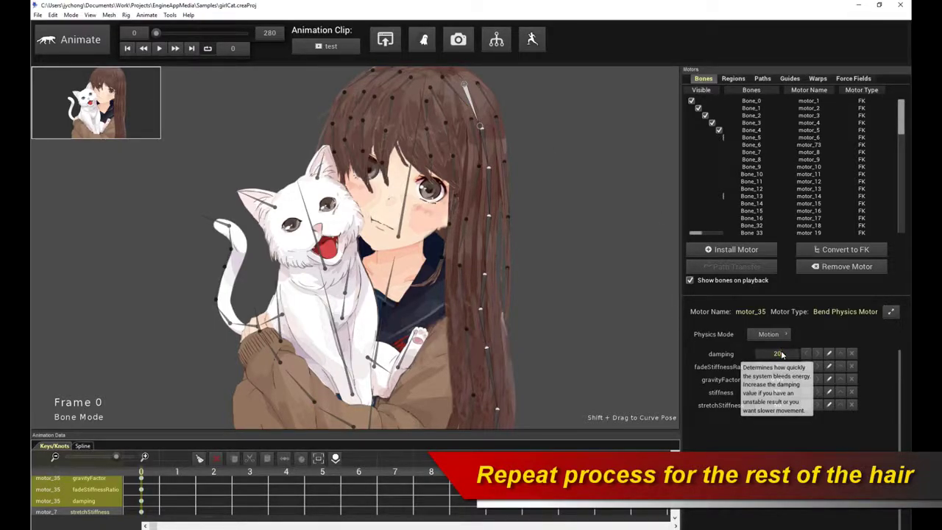
{"action": "key", "text": "space"}
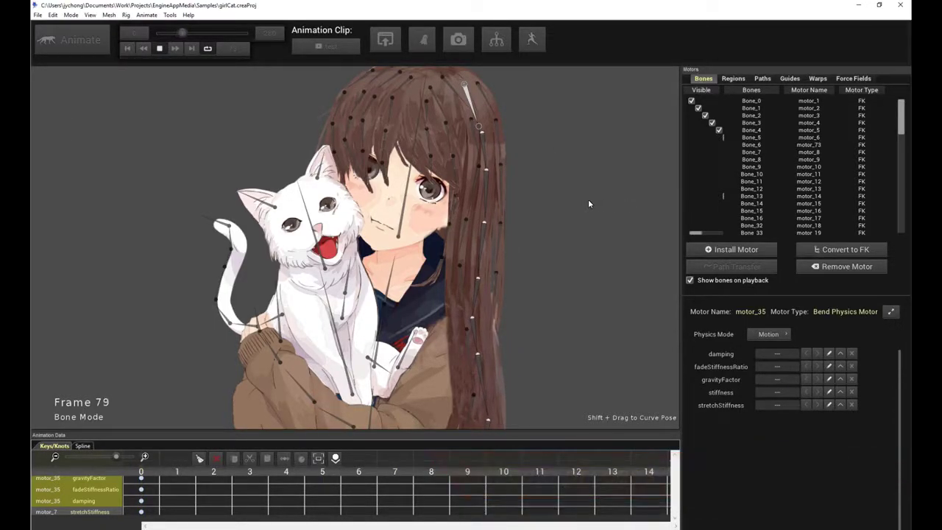
{"action": "key", "text": "space"}
Try a different damping value on the second hair chain and preview the motion.
{"action": "double_click", "coordinate": [795, 355]}
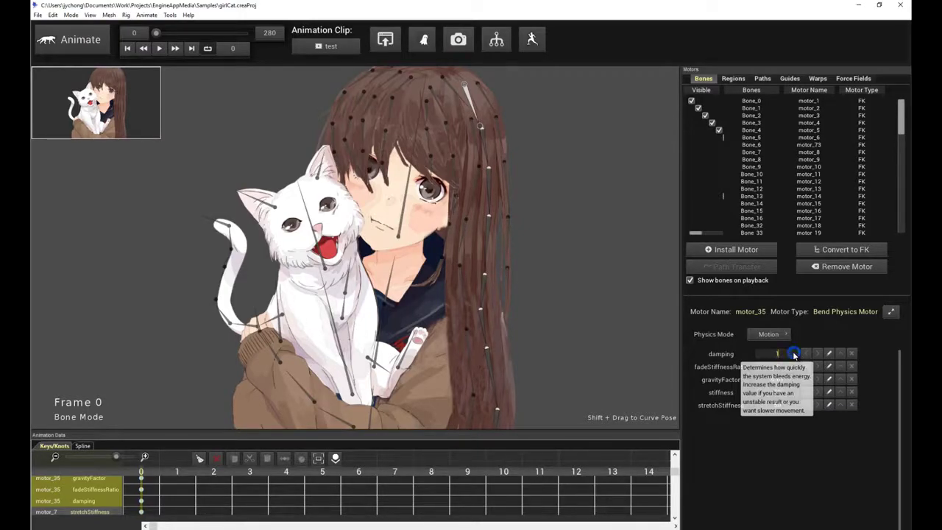
{"action": "left_click", "coordinate": [622, 269]}
{"action": "key", "text": "space"}
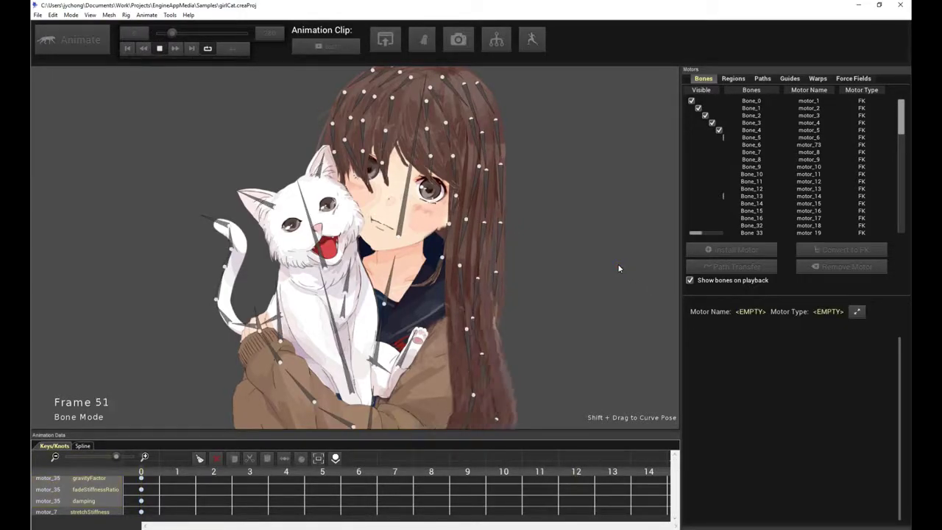
{"action": "key", "text": "space"}
Return the second hair chain's damping to 20 and play the clip to check both chains.
{"action": "left_click", "coordinate": [479, 120]}
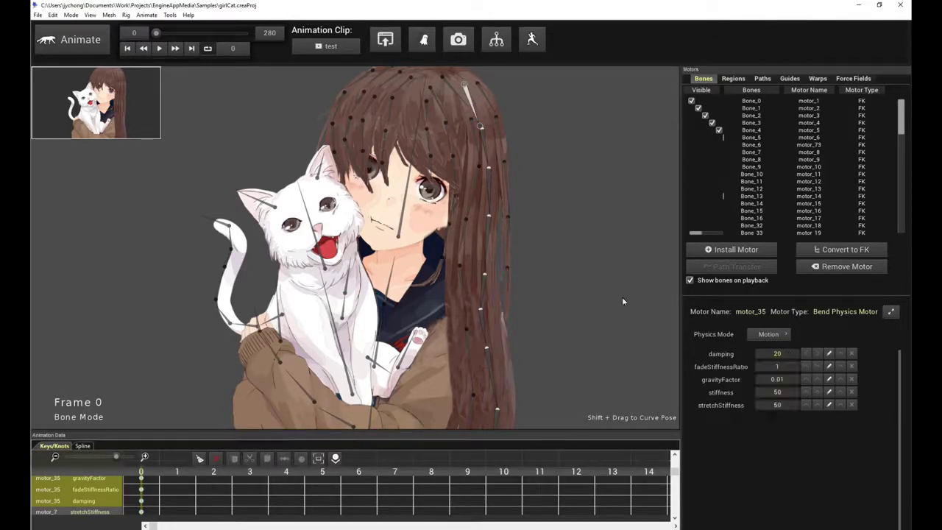
{"action": "left_click", "coordinate": [597, 251]}
{"action": "key", "text": "space"}
{"action": "key", "text": "space"}
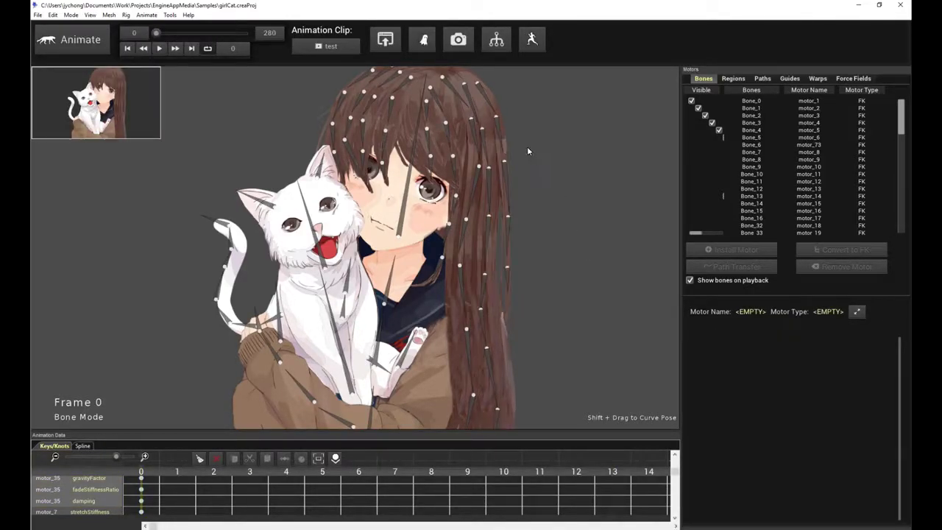
Install a Bend Physics Motor on the hair bone chain starting at Bone_5 and set its damping to 20.
{"action": "left_click", "coordinate": [453, 96]}
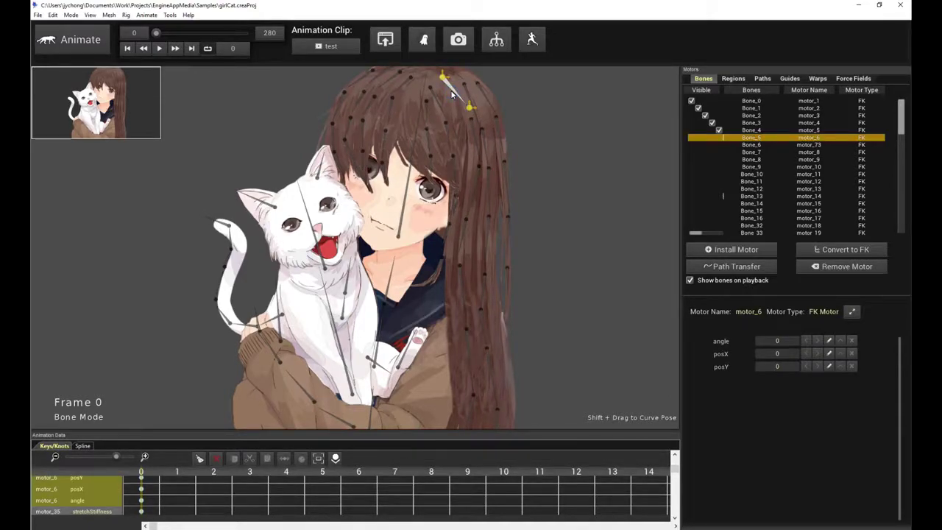
{"action": "double_click", "coordinate": [451, 90]}
{"action": "left_click", "coordinate": [708, 249]}
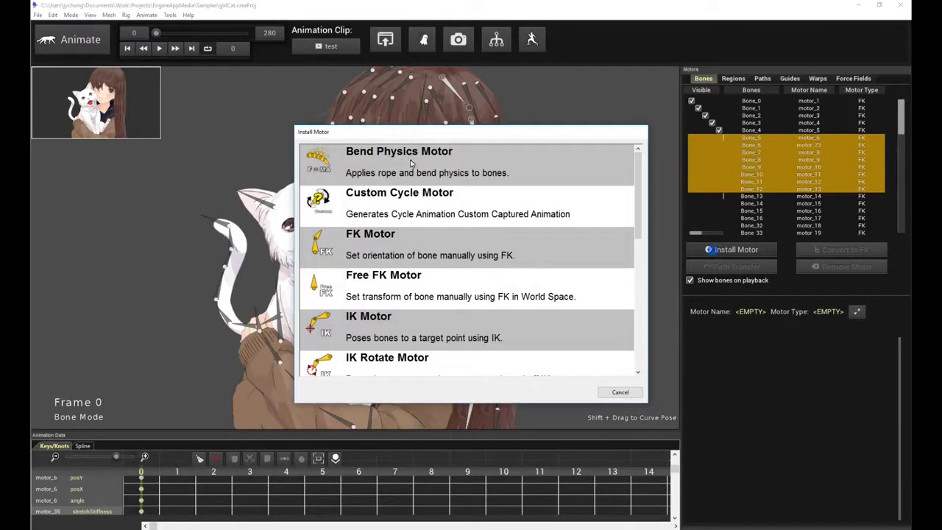
{"action": "left_click", "coordinate": [410, 164]}
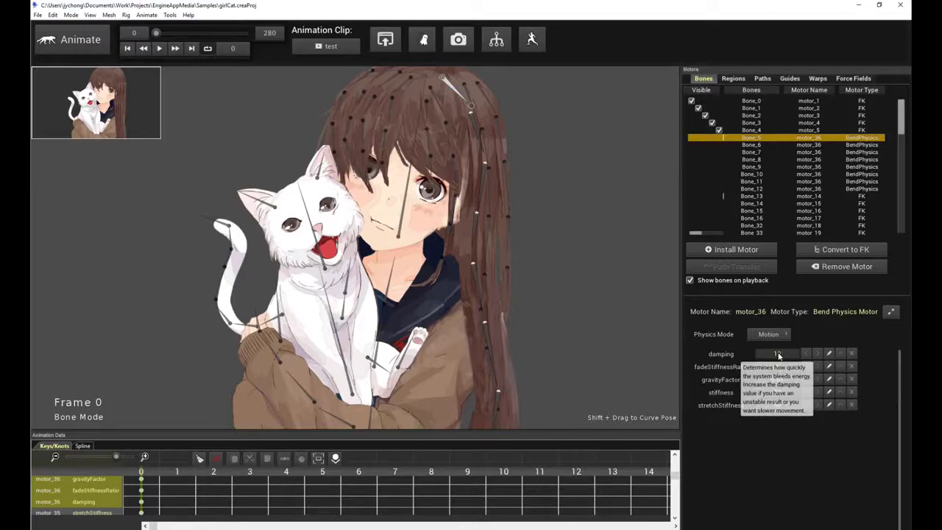
{"action": "left_click", "coordinate": [778, 354]}
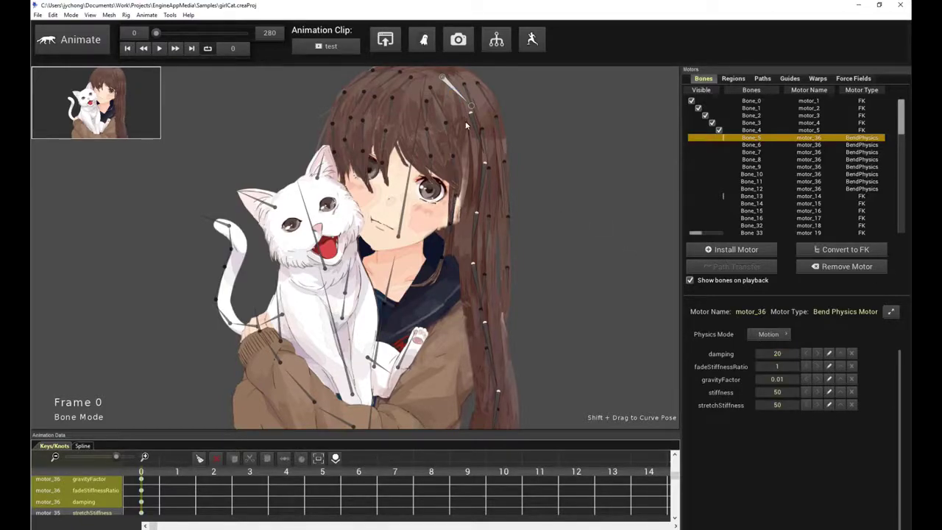
Install a Bend Physics Motor on the Bone_13 hair chain that runs beside the face to the collar, with damping 20.
{"action": "left_click", "coordinate": [436, 105]}
{"action": "double_click", "coordinate": [436, 106]}
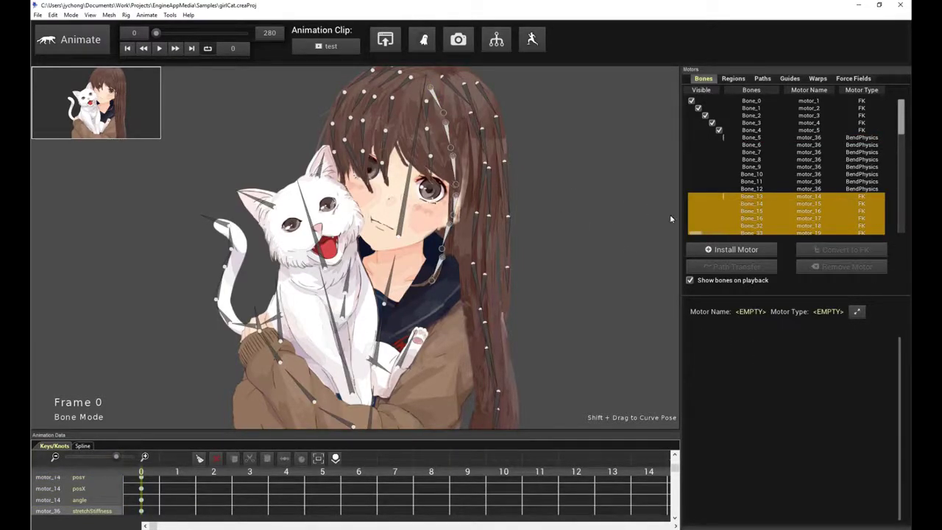
{"action": "left_click", "coordinate": [711, 248]}
{"action": "double_click", "coordinate": [449, 169]}
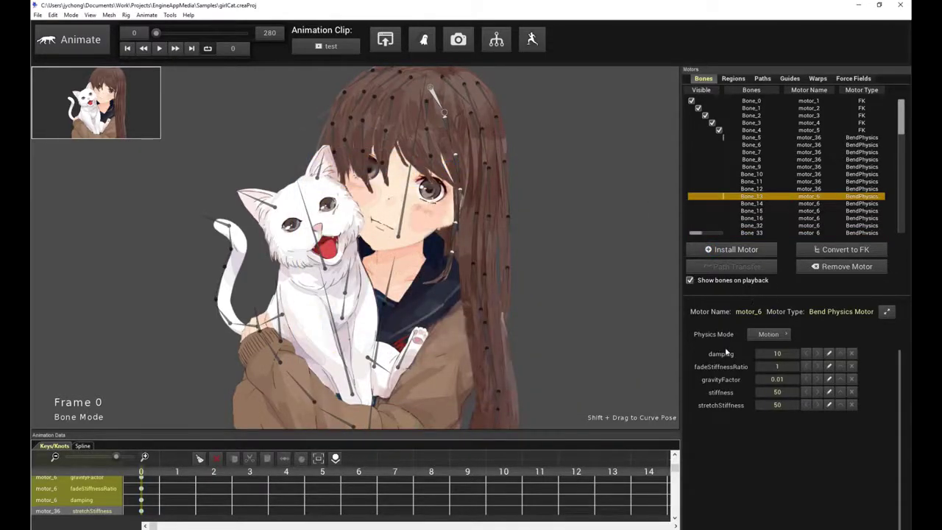
{"action": "left_click", "coordinate": [780, 354]}
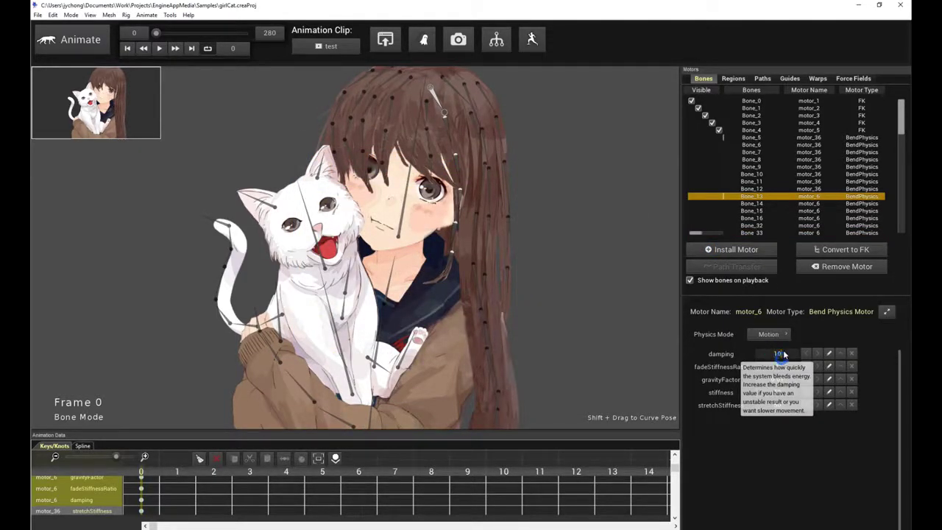
{"action": "type", "text": "20"}
{"action": "key", "text": "Return"}
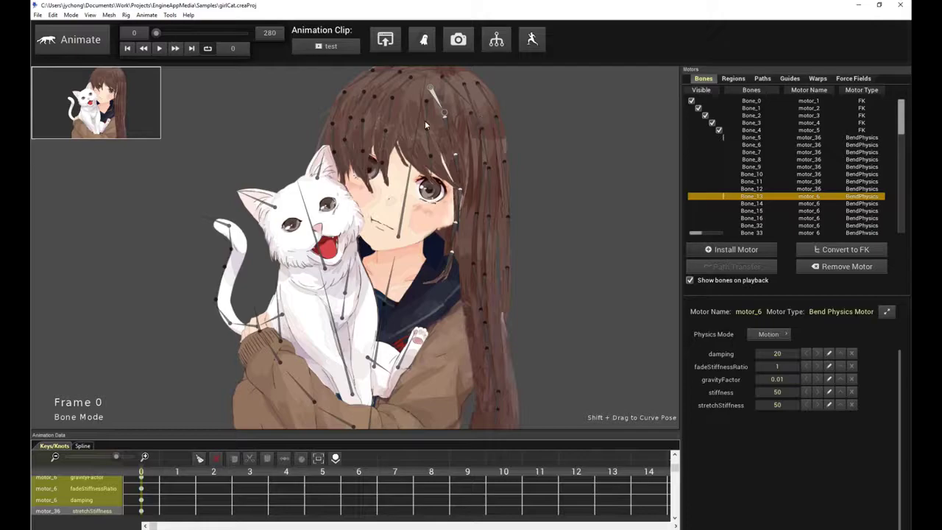
Install a Bend Physics Motor with damping 20 on the short fringe chain above the girl's fully visible eye.
{"action": "left_click", "coordinate": [426, 108]}
{"action": "left_click", "coordinate": [846, 266]}
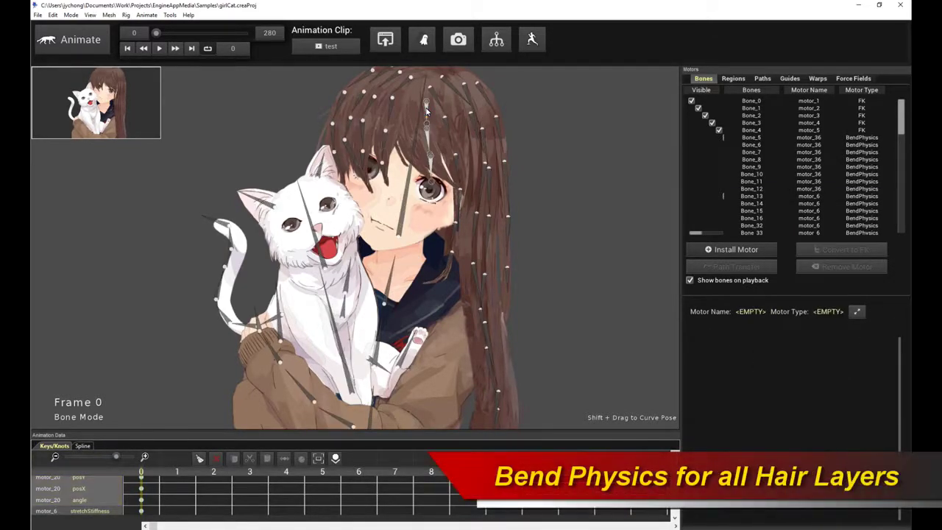
{"action": "left_click", "coordinate": [768, 253]}
{"action": "double_click", "coordinate": [513, 183]}
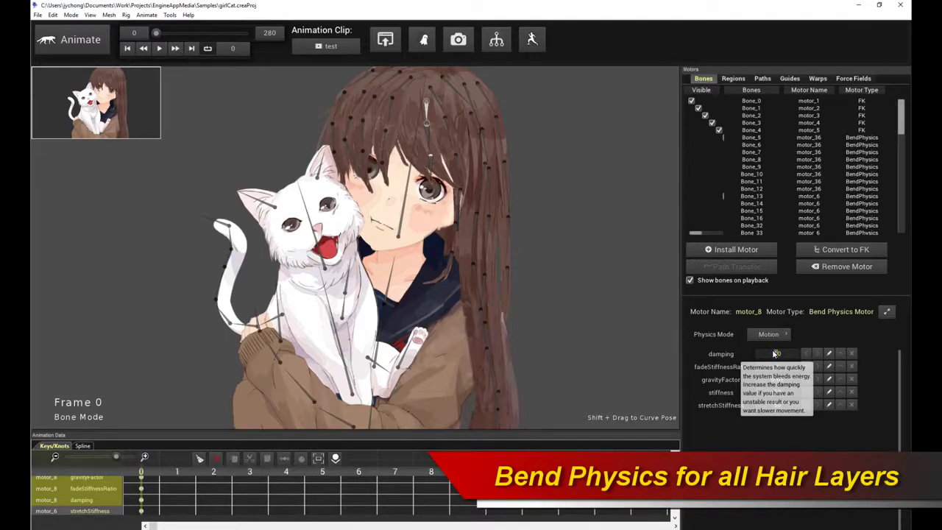
Install a Bend Physics Motor on the central fringe chain running down from the crown and set its damping to 20.
{"action": "left_click", "coordinate": [399, 86]}
{"action": "double_click", "coordinate": [403, 88]}
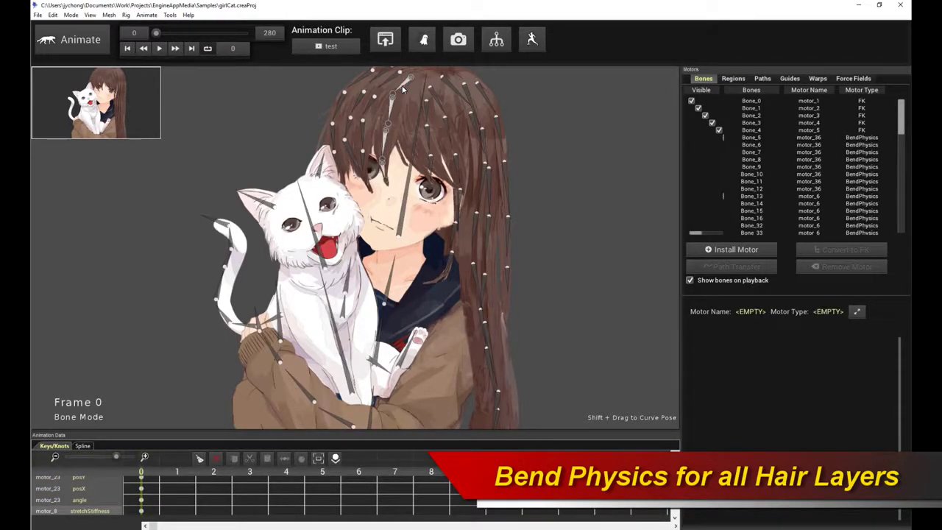
{"action": "left_click", "coordinate": [754, 250]}
{"action": "left_click", "coordinate": [457, 166]}
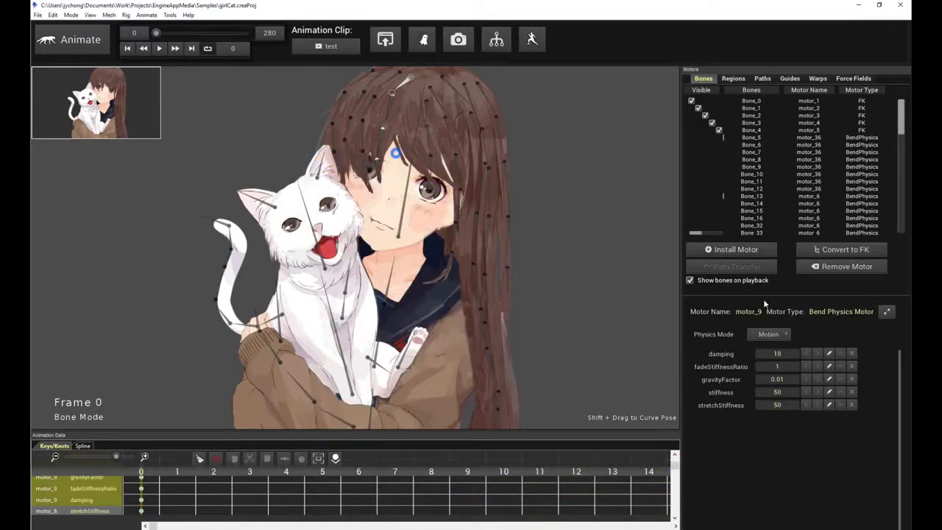
{"action": "double_click", "coordinate": [791, 356]}
{"action": "type", "text": "20"}
{"action": "key", "text": "Return"}
Give the next fringe chain toward the cat, ending near the partly covered eye, a Bend Physics Motor with damping 20.
{"action": "left_click", "coordinate": [390, 84]}
{"action": "double_click", "coordinate": [388, 83]}
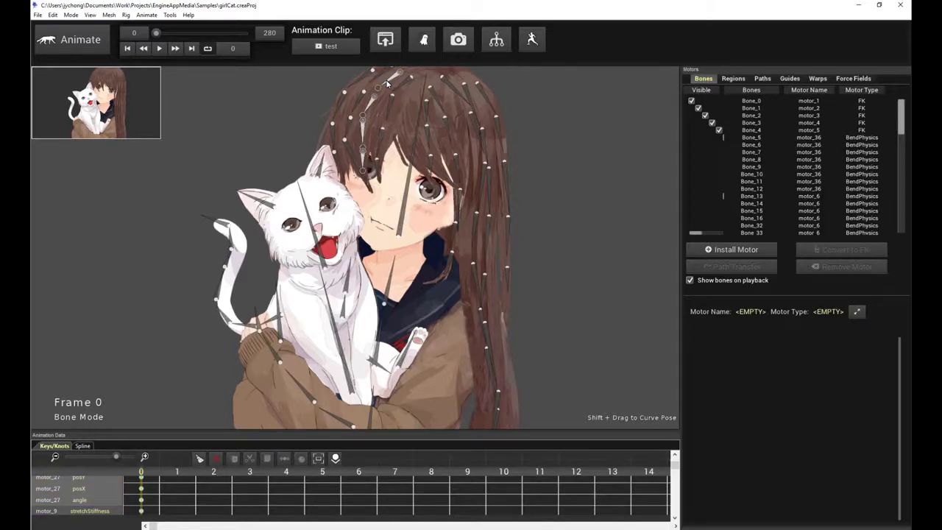
{"action": "left_click", "coordinate": [734, 250]}
{"action": "left_click", "coordinate": [432, 161]}
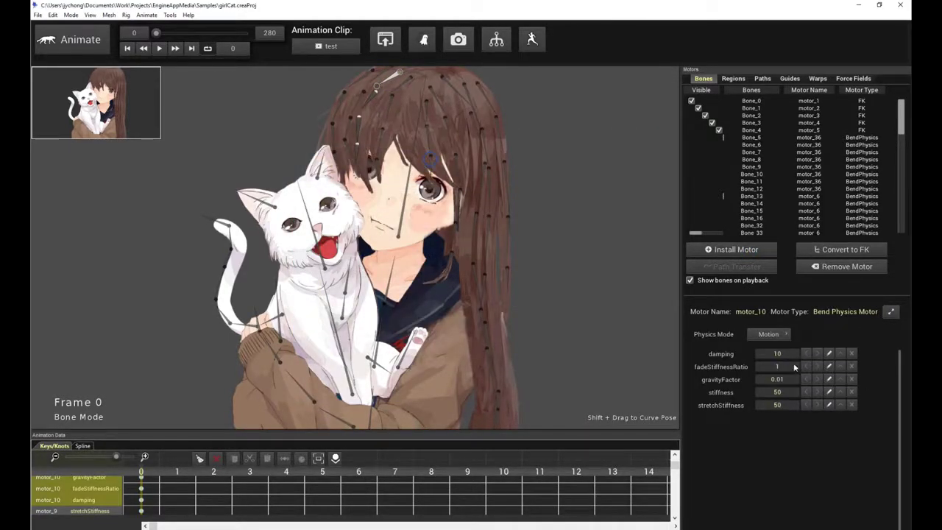
{"action": "type", "text": "20"}
{"action": "key", "text": "Return"}
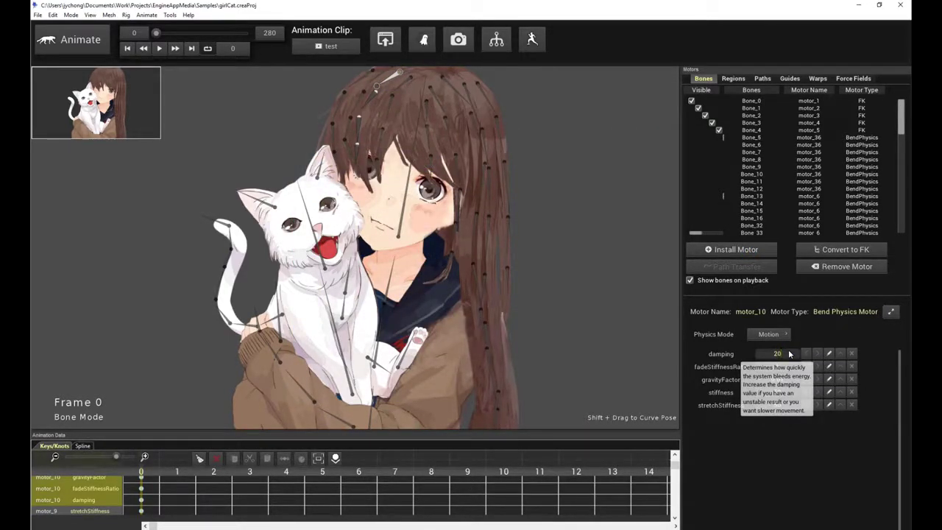
Install a Bend Physics Motor on the second-outermost hair chain on the cat's side and set its damping to 20.
{"action": "left_click_drag", "start_coordinate": [502, 133], "coordinate": [522, 178]}
{"action": "double_click", "coordinate": [404, 118]}
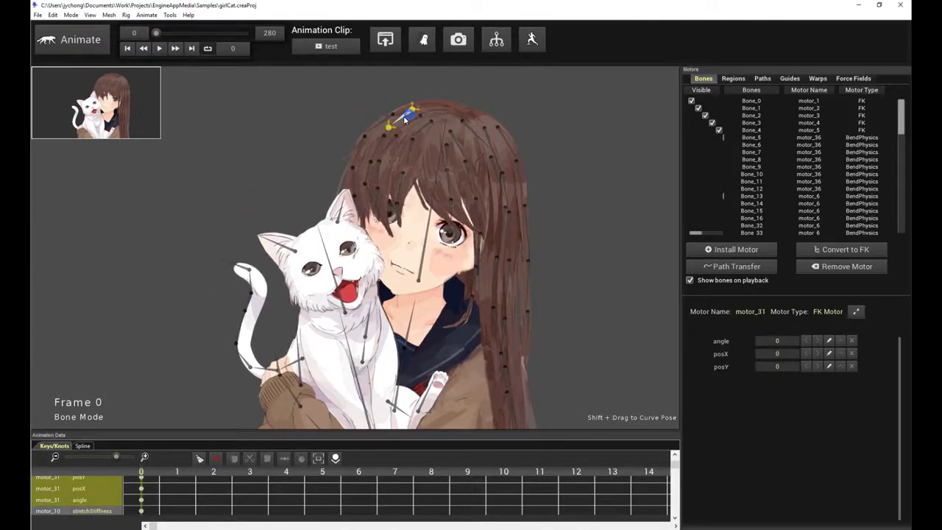
{"action": "left_click", "coordinate": [719, 253]}
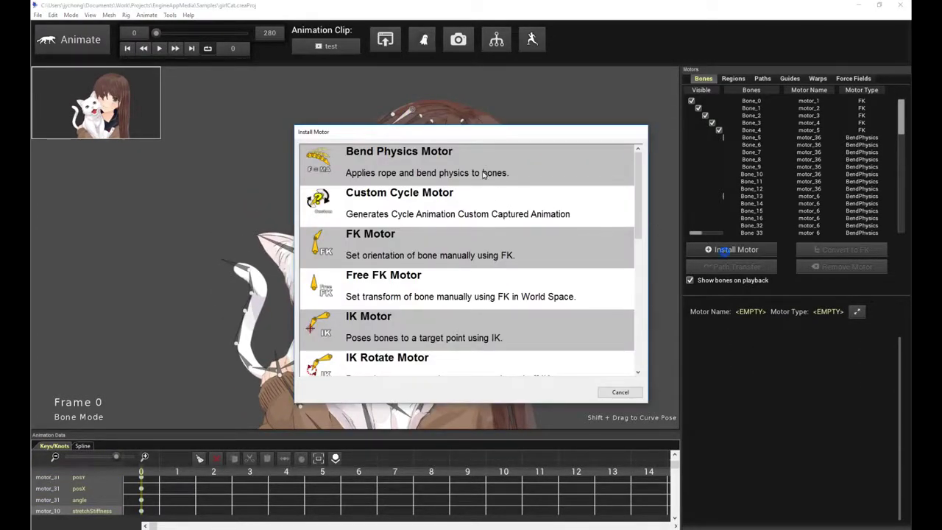
{"action": "left_click", "coordinate": [441, 154]}
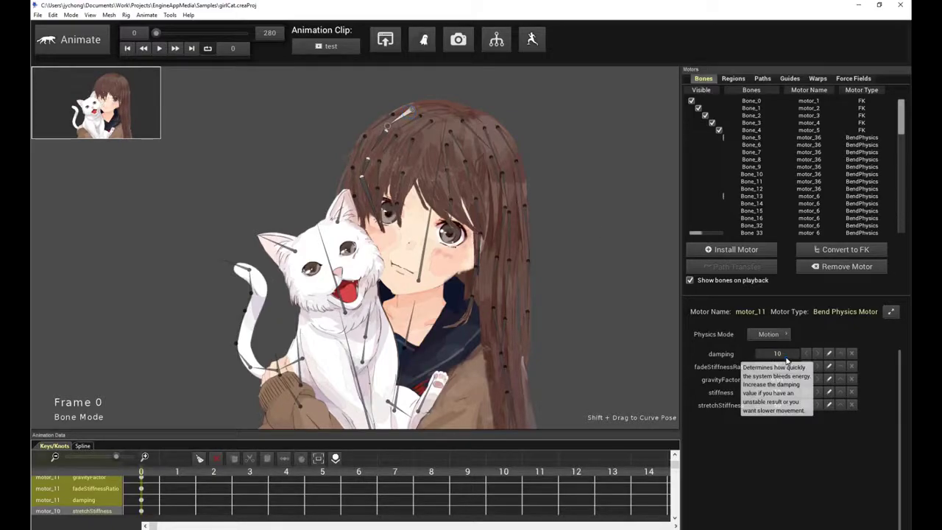
{"action": "double_click", "coordinate": [784, 355]}
{"action": "type", "text": "20"}
{"action": "key", "text": "Return"}
{"action": "double_click", "coordinate": [432, 154]}
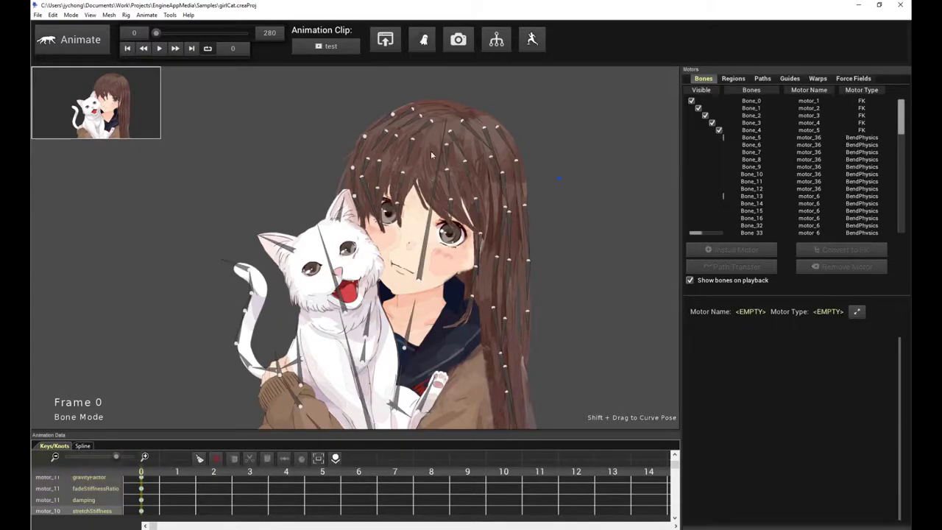
Install a Bend Physics Motor on the outermost hair chain above the cat's ear and set its damping to 20.
{"action": "left_click", "coordinate": [385, 123]}
{"action": "double_click", "coordinate": [381, 123]}
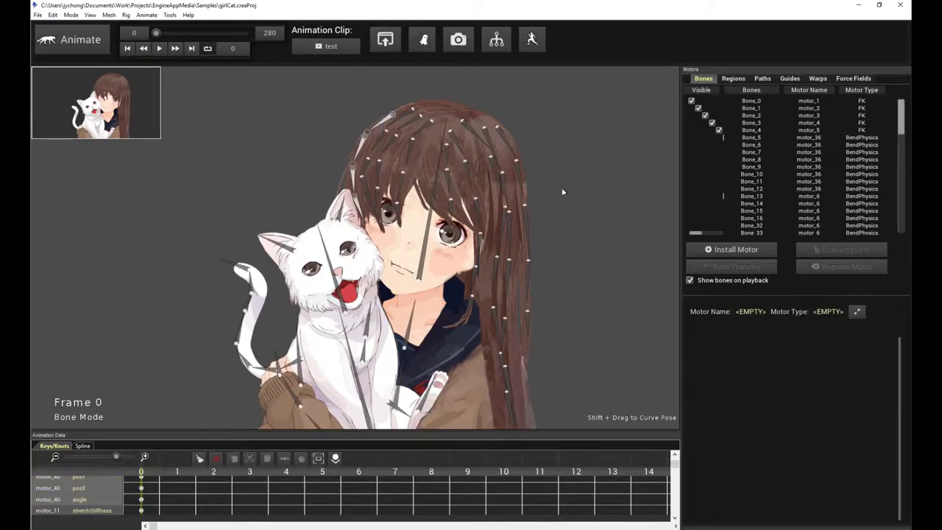
{"action": "left_click", "coordinate": [710, 251]}
{"action": "double_click", "coordinate": [433, 156]}
{"action": "left_click", "coordinate": [385, 123]}
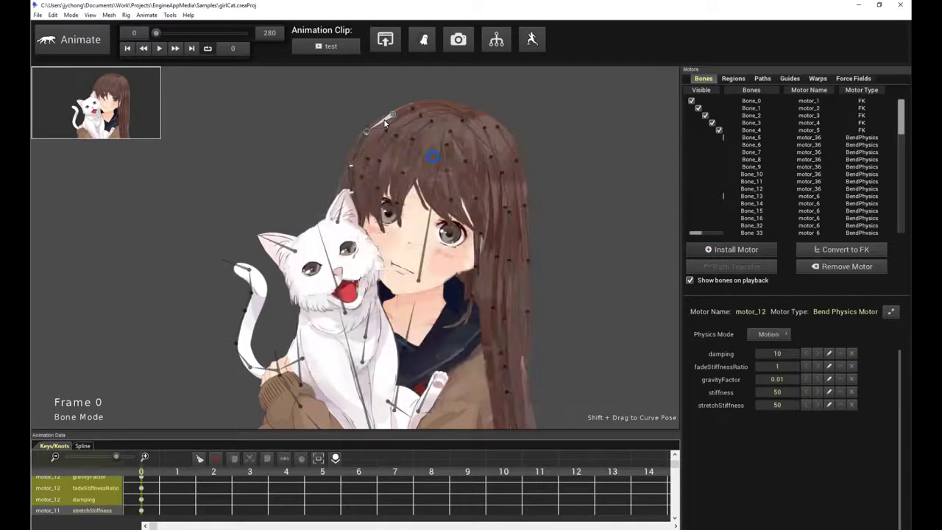
{"action": "mouse_move", "coordinate": [778, 354]}
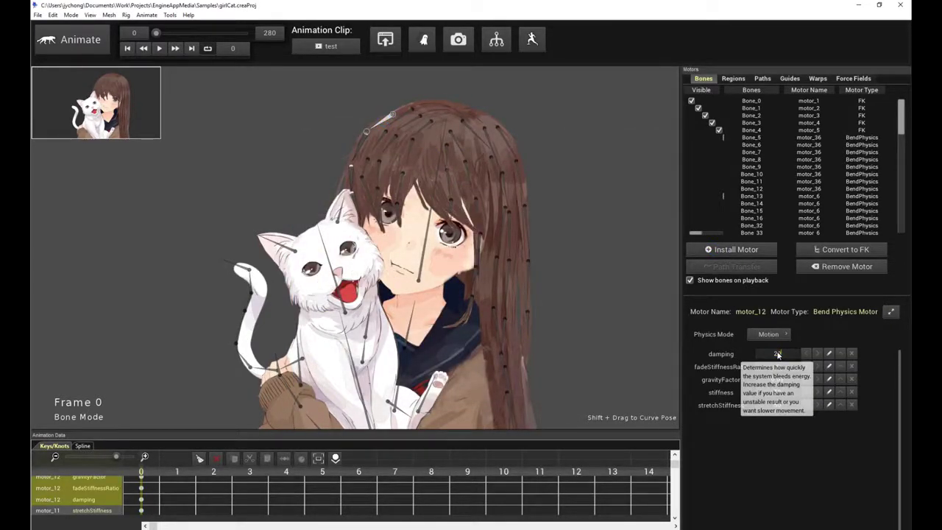
Play the test clip to check the motion of all the hair chains, then stop playback.
{"action": "key", "text": "space"}
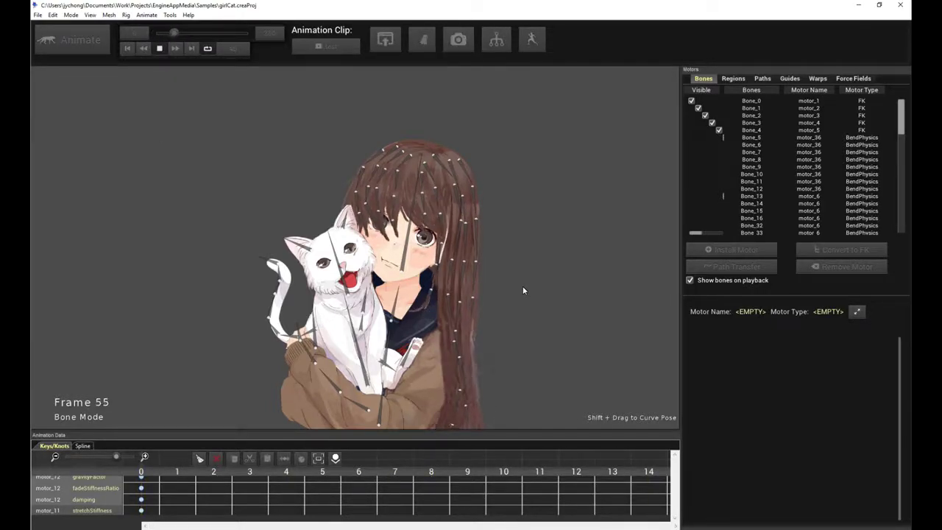
{"action": "key", "text": "space"}
{"action": "key", "text": "space"}
{"action": "key", "text": "space"}
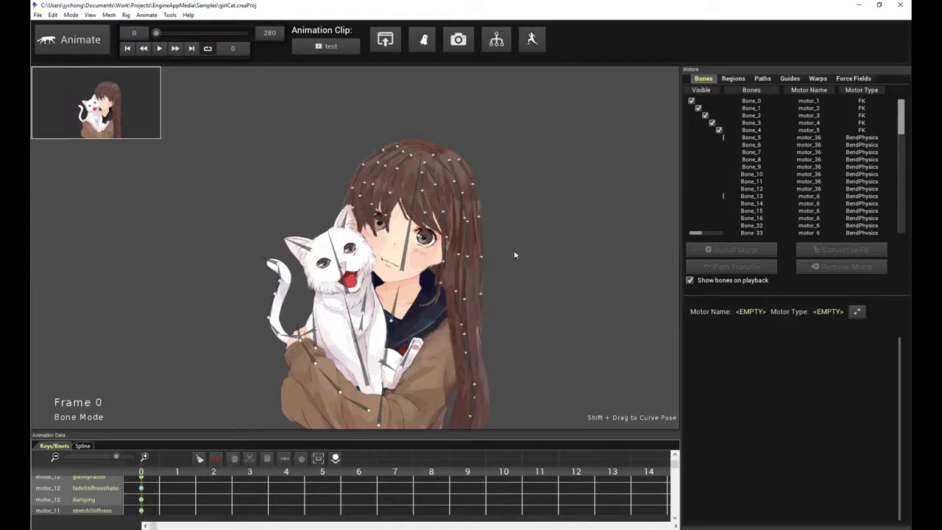
Switch to force field editing and add a Direction Force Field Motor to act as wind.
{"action": "scroll", "coordinate": [559, 309], "scroll_direction": "up", "scroll_amount": 3}
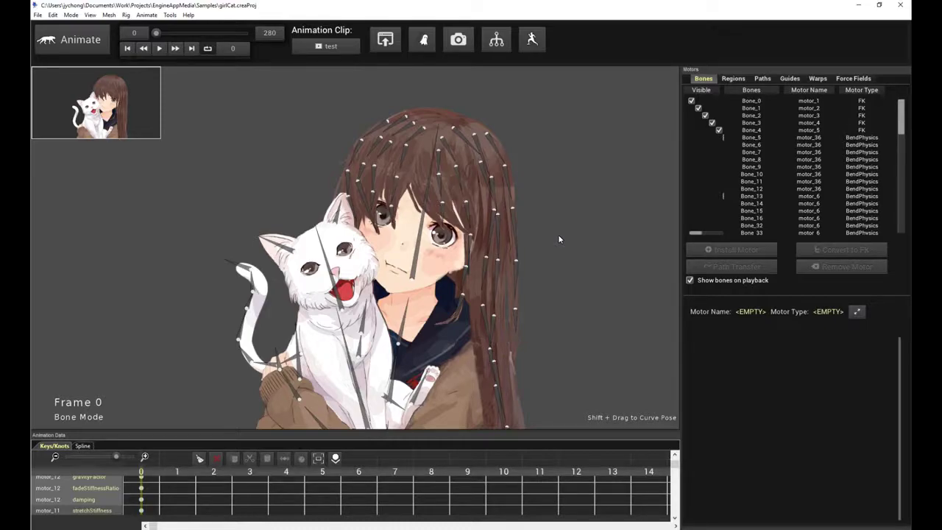
{"action": "left_click", "coordinate": [852, 79]}
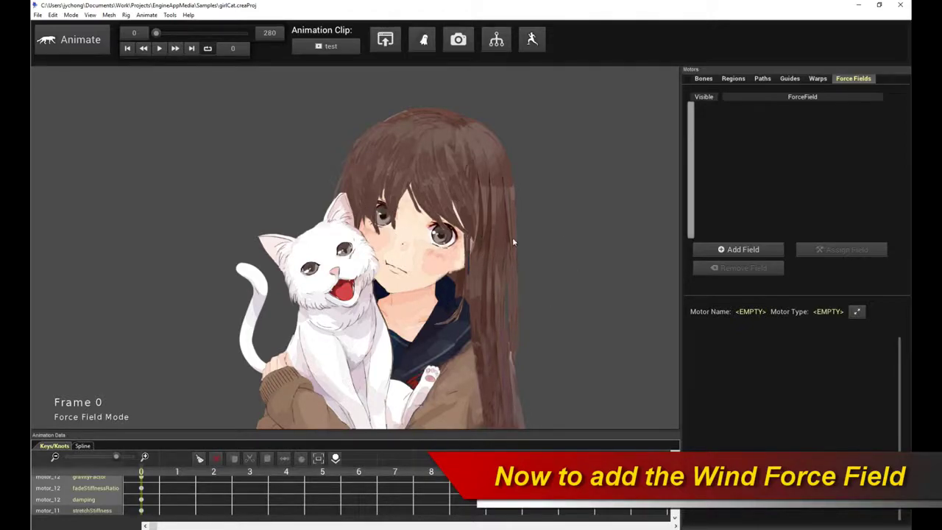
{"action": "left_click", "coordinate": [736, 251]}
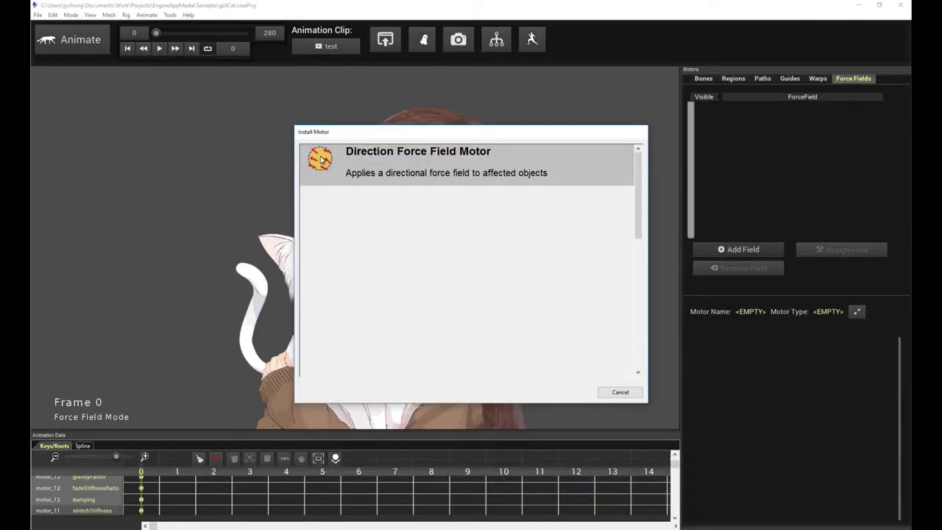
{"action": "double_click", "coordinate": [474, 159]}
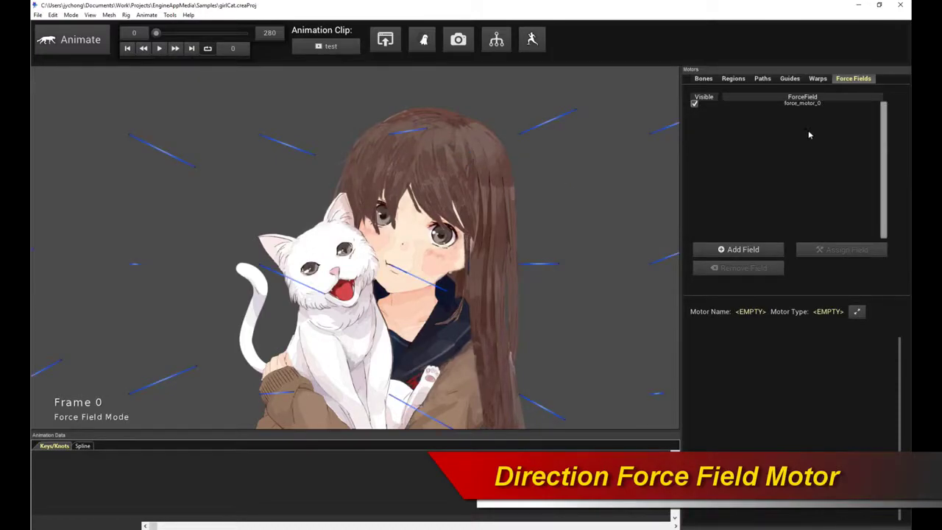
Assign the new force field to all the Bend Physics Motors and play the clip to preview the wind.
{"action": "left_click", "coordinate": [810, 104]}
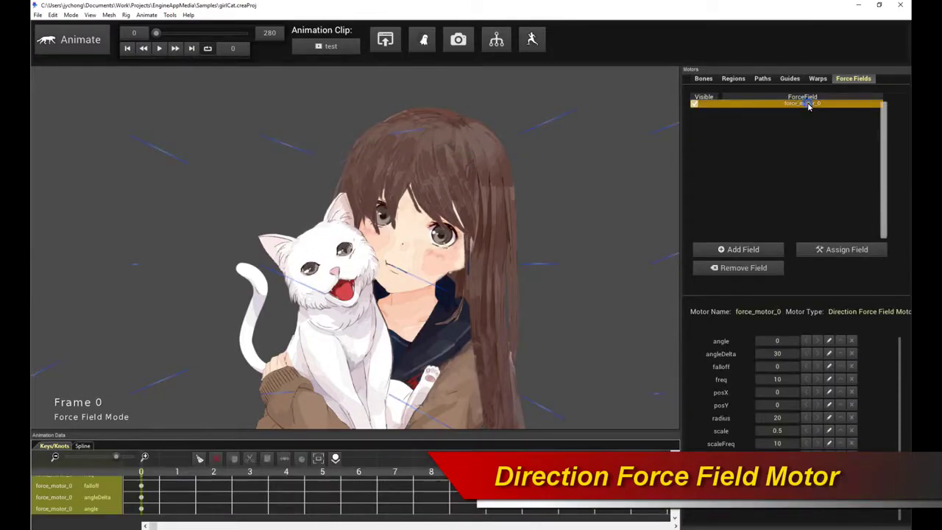
{"action": "left_click", "coordinate": [846, 249]}
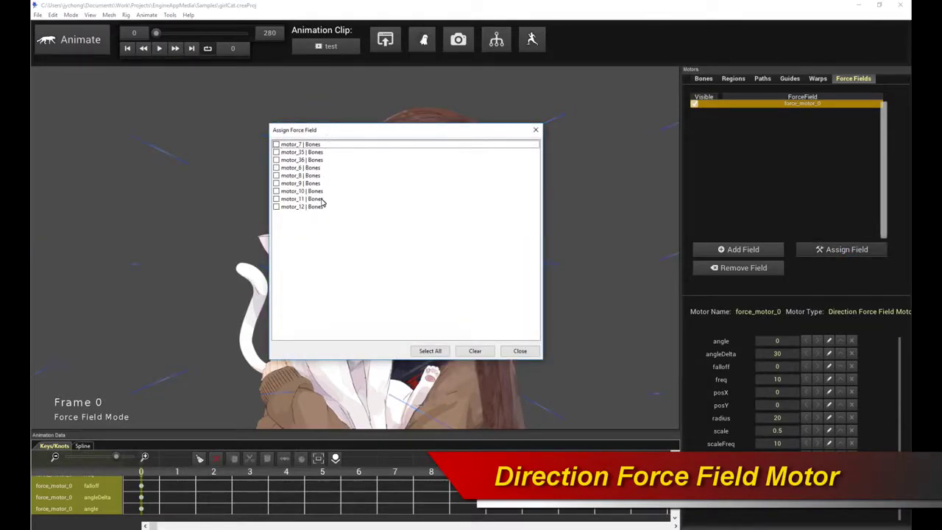
{"action": "left_click", "coordinate": [433, 351]}
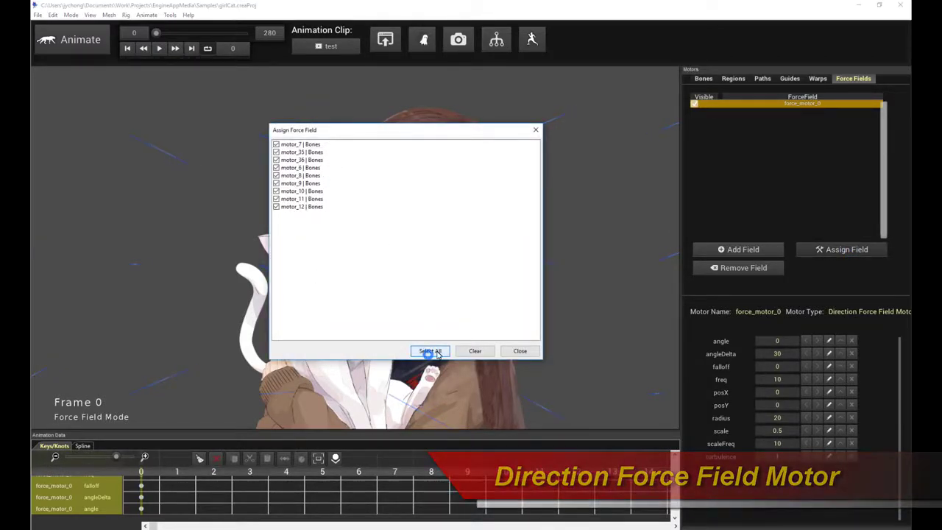
{"action": "left_click", "coordinate": [518, 351]}
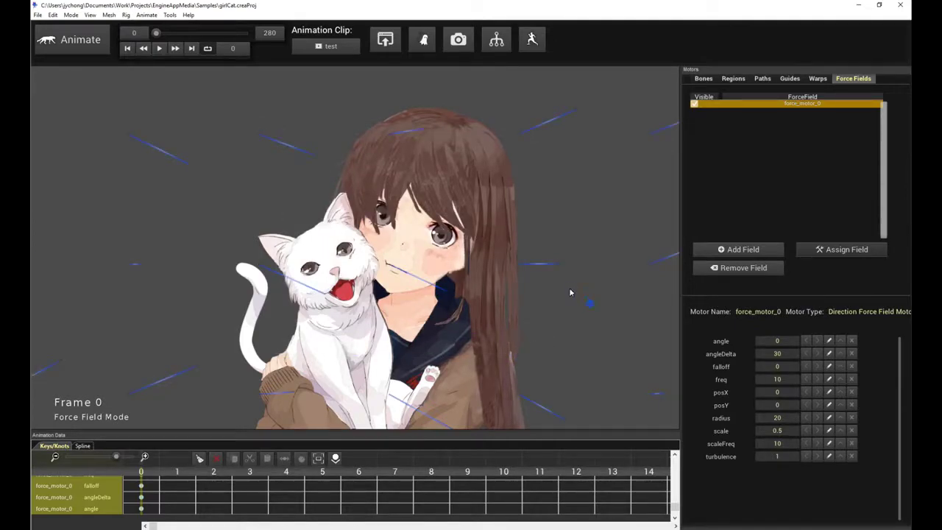
{"action": "key", "text": "space"}
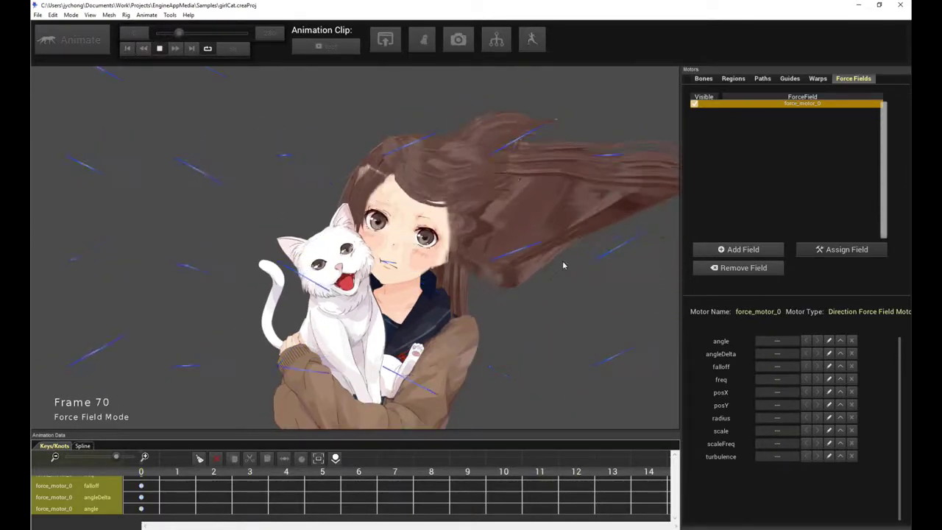
{"action": "key", "text": "space"}
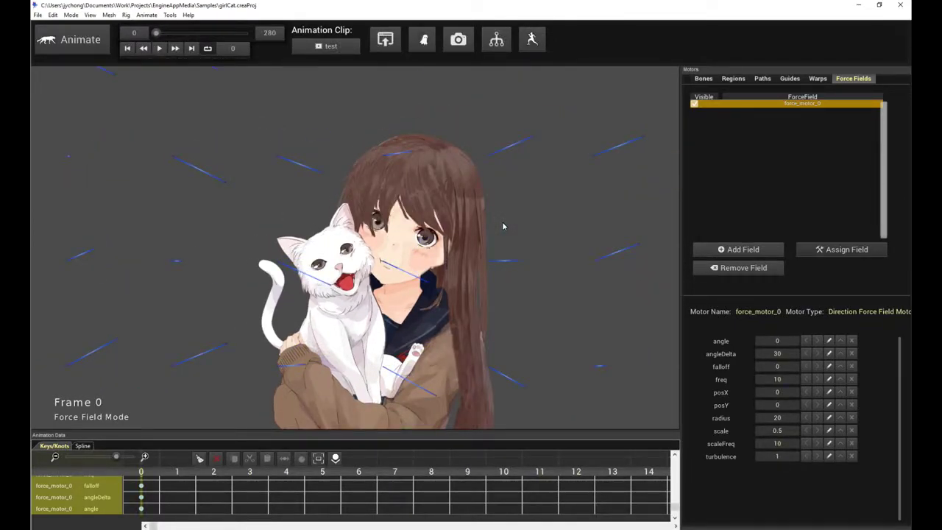
Preview the wind, reduce the direction force field's scale to 0.05 and play the clip again.
{"action": "key", "text": "space"}
{"action": "key", "text": "space"}
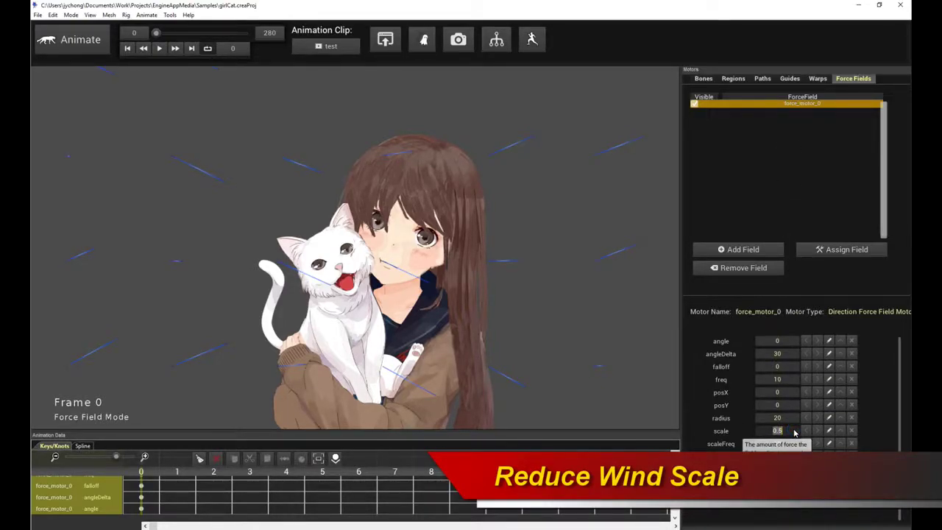
{"action": "type", "text": "0."}
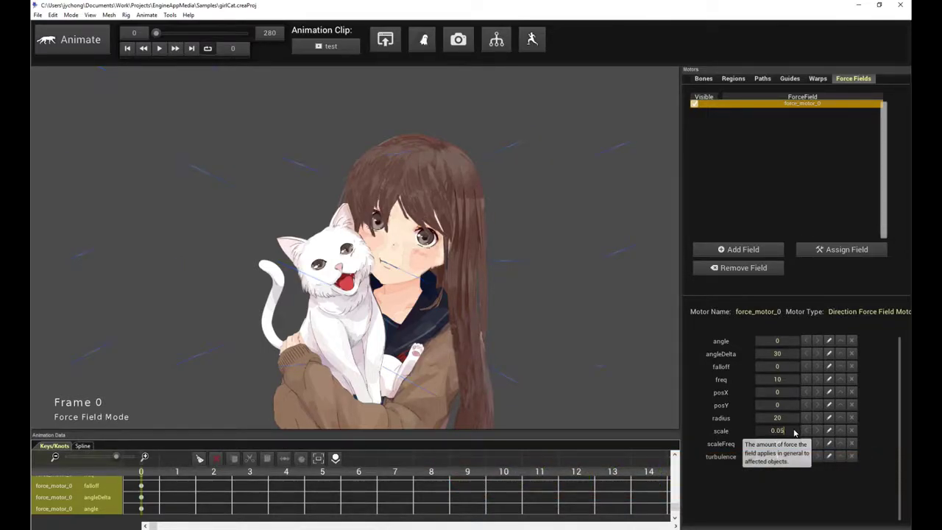
{"action": "type", "text": "05"}
{"action": "key", "text": "space"}
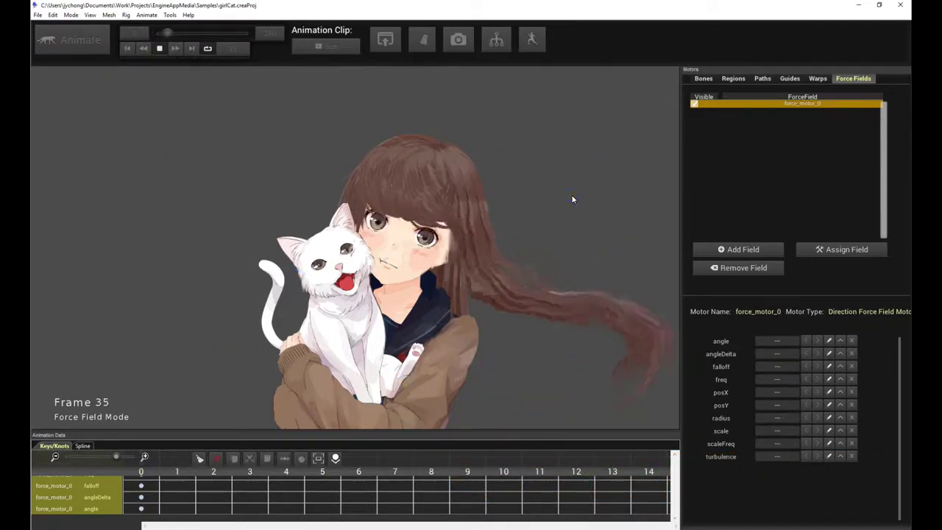
Lower the force field's scale to 0.01, play the clip to check the gentler wind, and stop playback.
{"action": "key", "text": "space"}
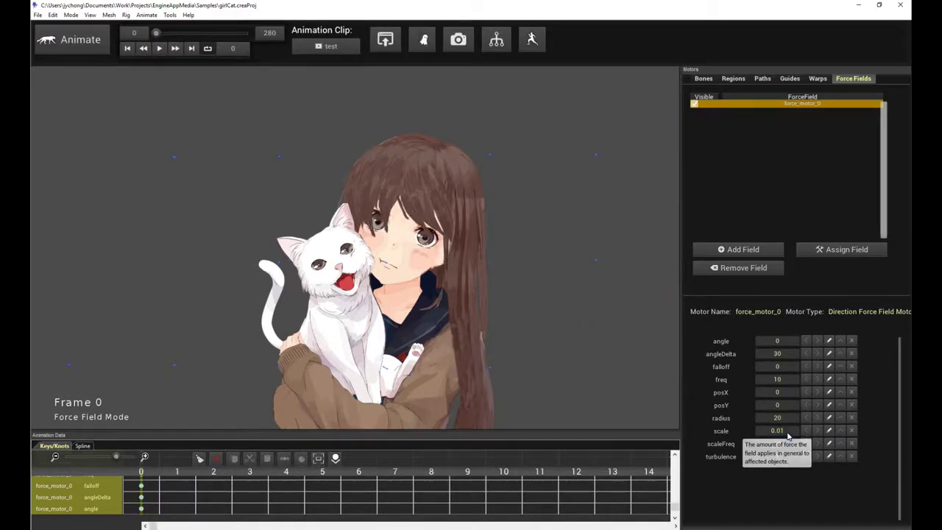
{"action": "key", "text": "space"}
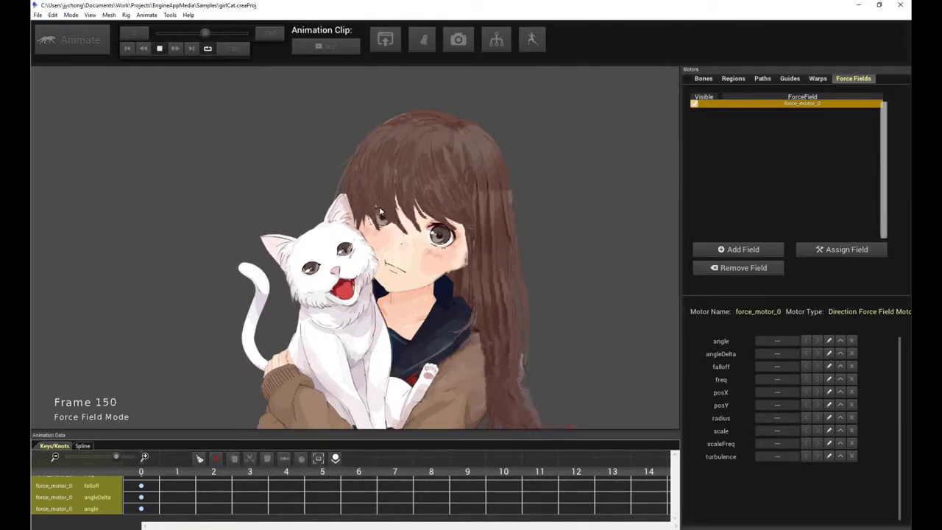
{"action": "key", "text": "space"}
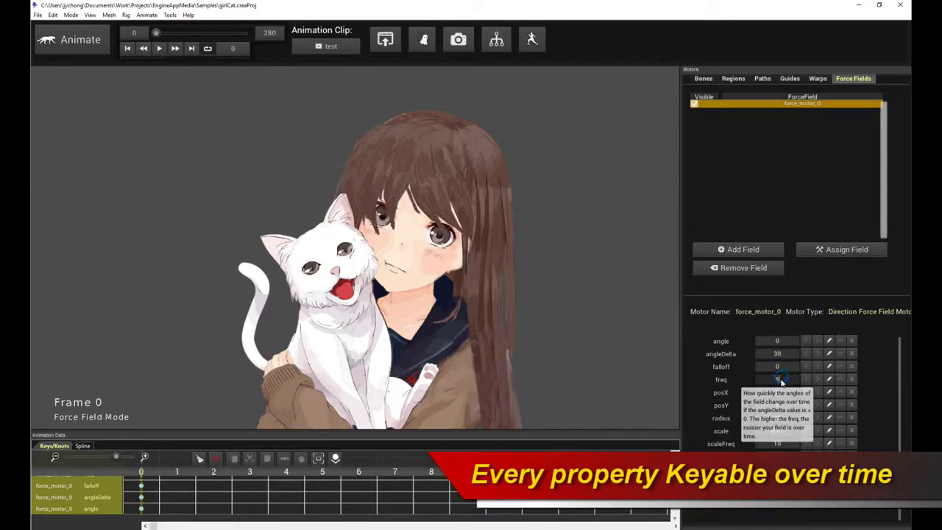
Try a force field freq of 1 and play the clip to preview the slower wind changes.
{"action": "key", "text": "space"}
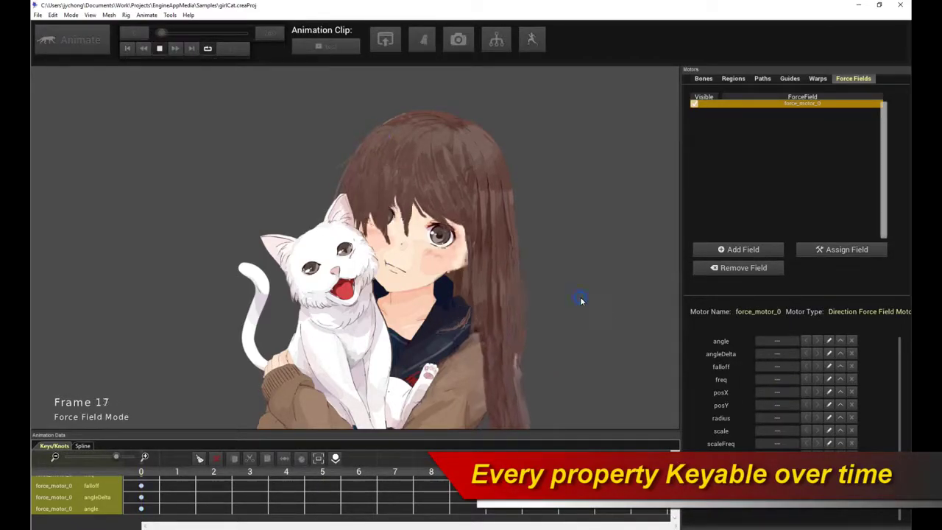
{"action": "key", "text": "space"}
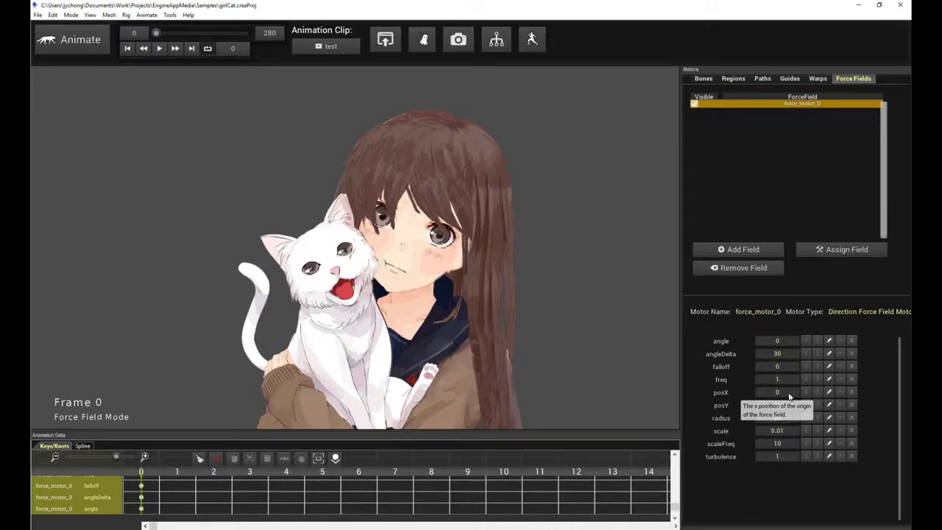
{"action": "key", "text": "space"}
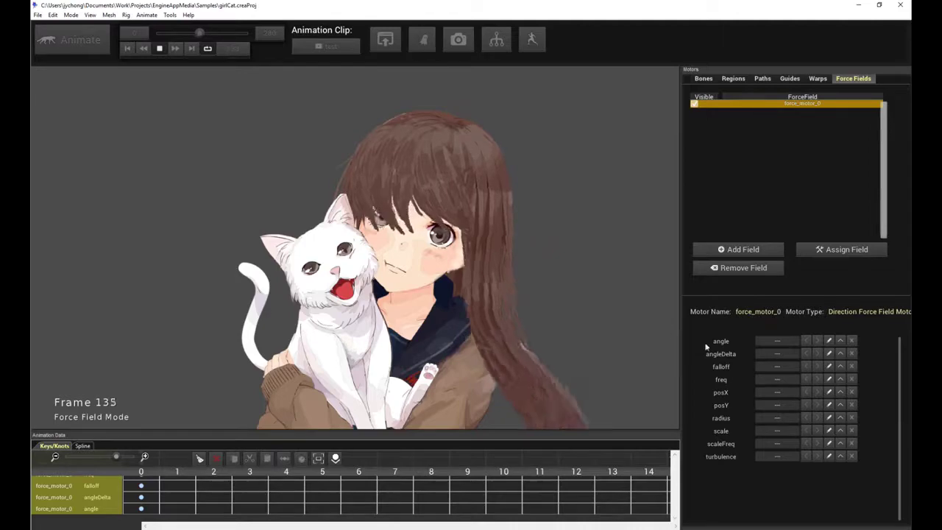
{"action": "key", "text": "space"}
Set the force field's freq to 10 and turbulence to 100, and preview the hair motion.
{"action": "left_click", "coordinate": [782, 380]}
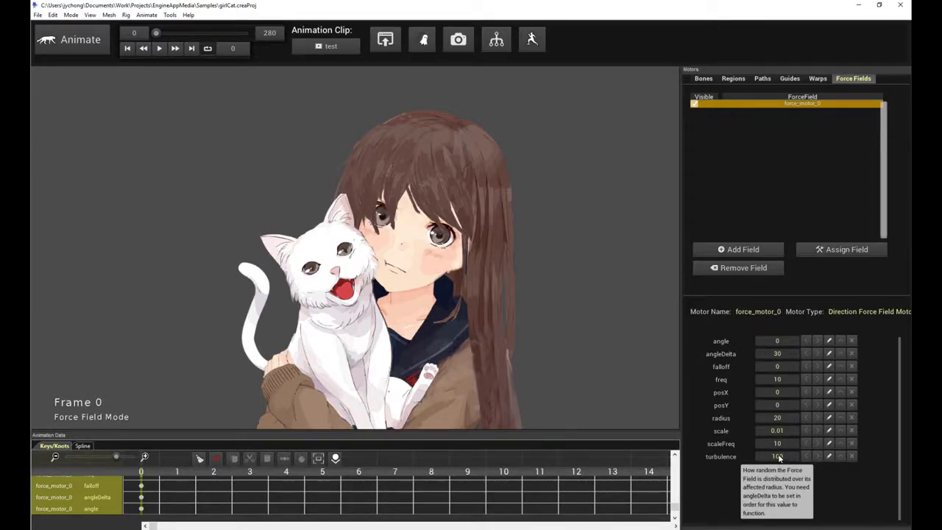
{"action": "key", "text": "space"}
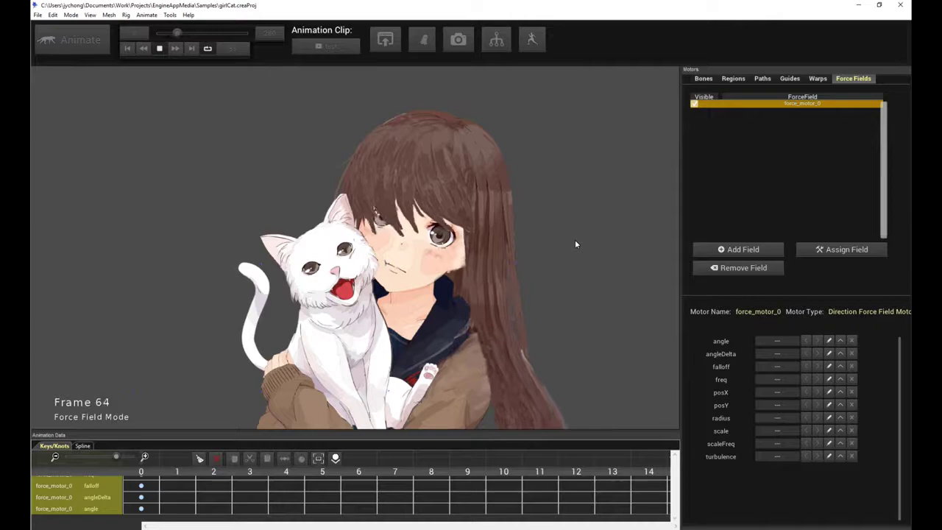
{"action": "scroll", "coordinate": [548, 302], "scroll_direction": "down", "scroll_amount": 3}
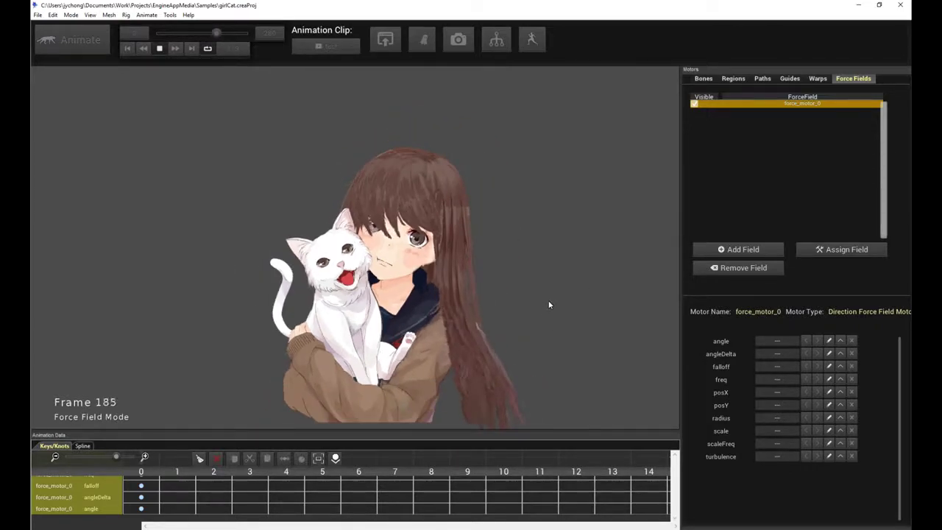
{"action": "scroll", "coordinate": [501, 262], "scroll_direction": "up", "scroll_amount": 1}
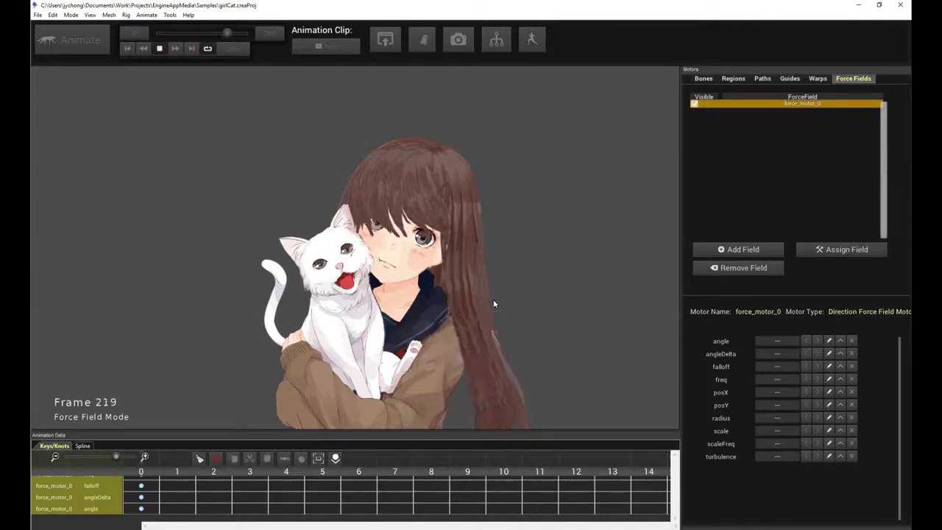
Set the force field's turbulence to 50 and play the clip to check the hair, then stop playback.
{"action": "mouse_move", "coordinate": [781, 458]}
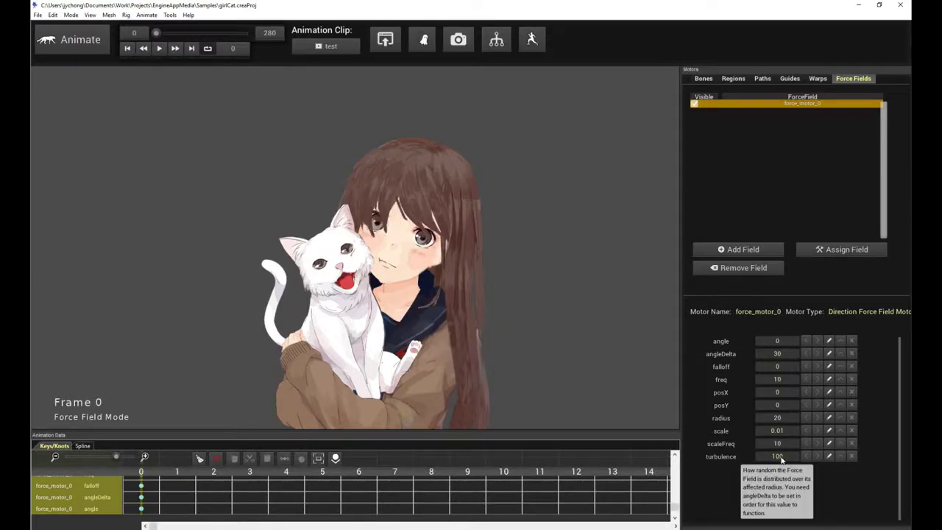
{"action": "mouse_move", "coordinate": [780, 384]}
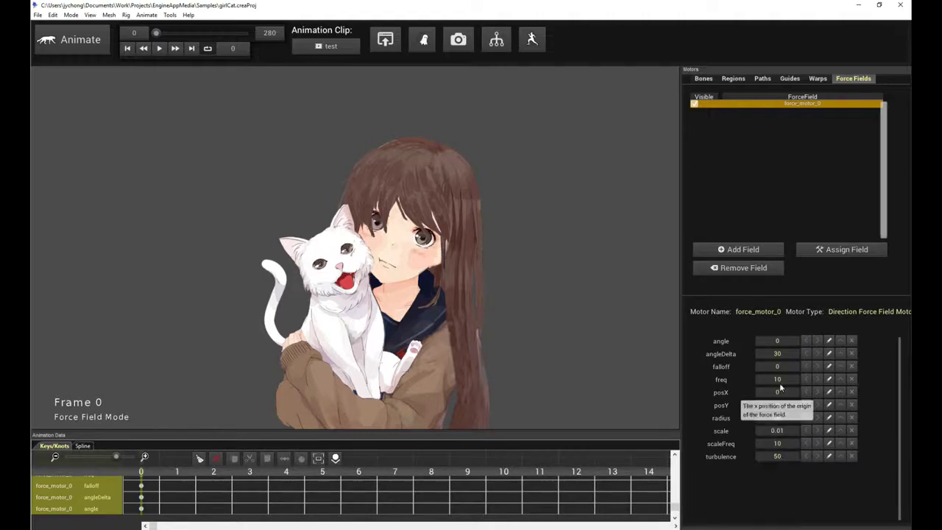
{"action": "key", "text": "space"}
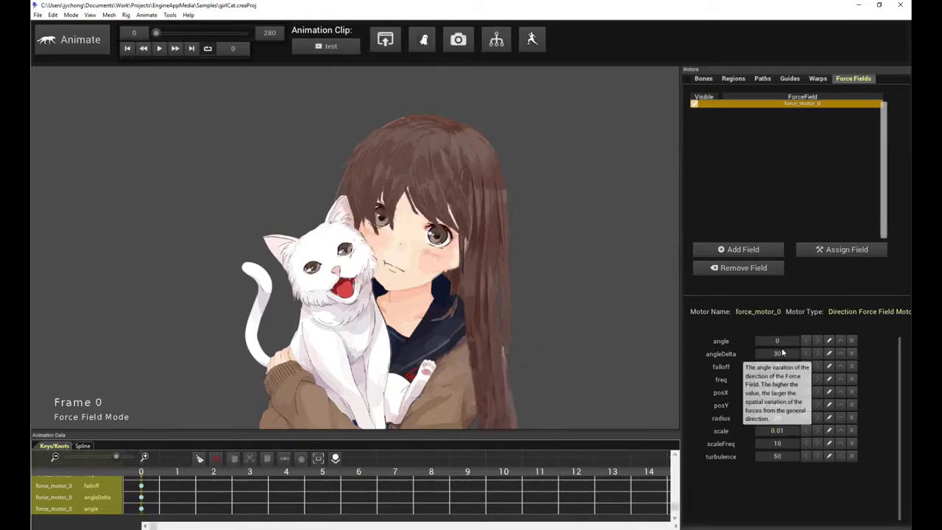
{"action": "key", "text": "space"}
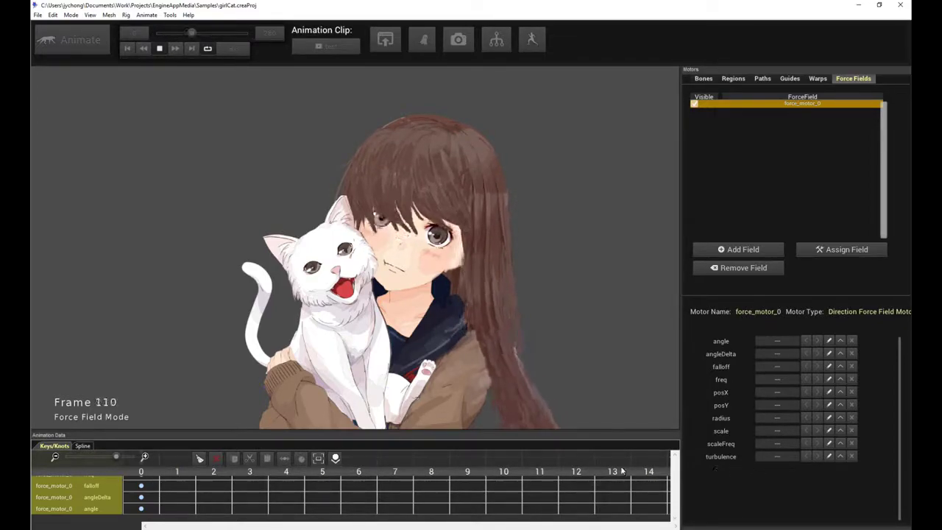
{"action": "key", "text": "space"}
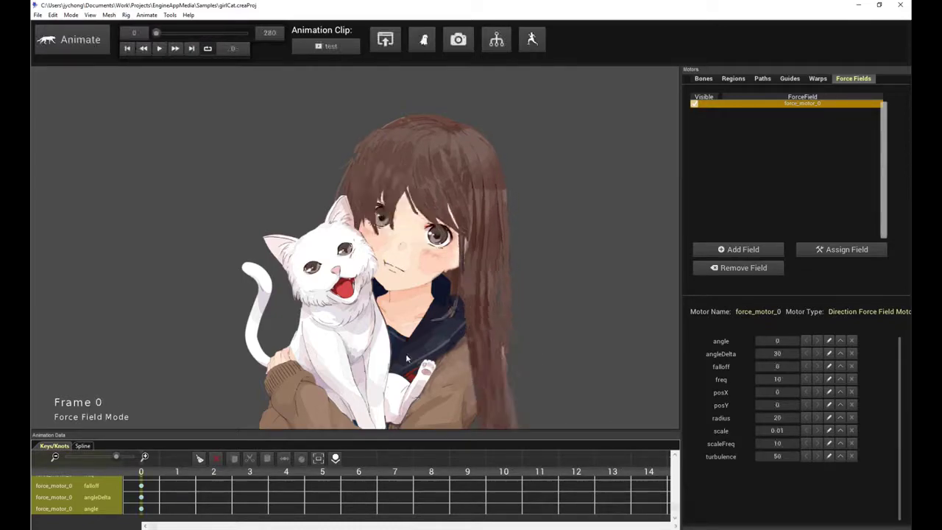
Add an animation key for the force field's scale at frame 35 with a value of 0.01.
{"action": "left_click_drag", "start_coordinate": [114, 458], "coordinate": [79, 458]}
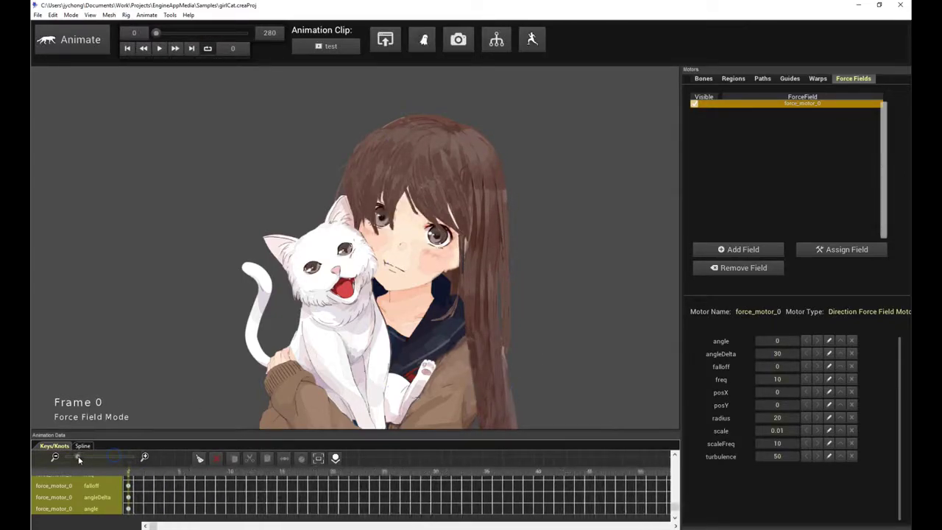
{"action": "left_click", "coordinate": [488, 473]}
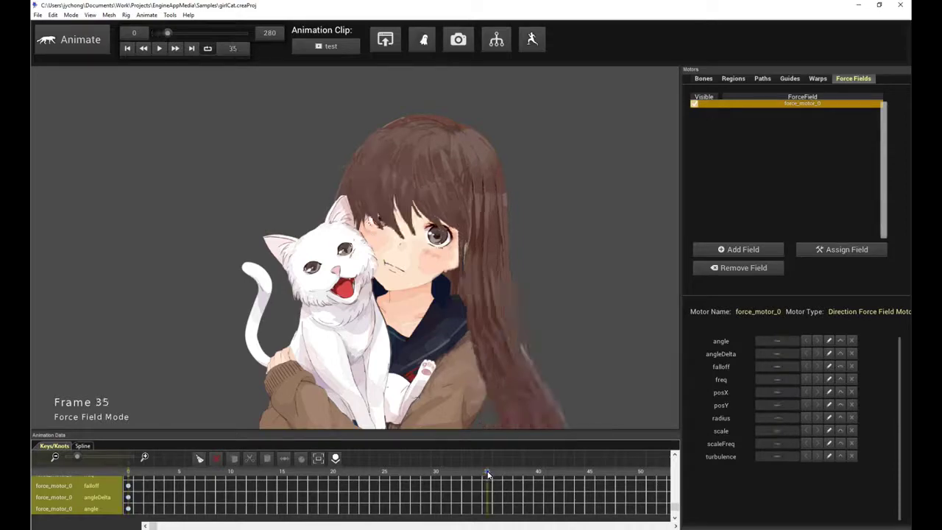
{"action": "left_click", "coordinate": [829, 434]}
{"action": "key", "text": "Return"}
Key the force field's scale at 0.05 on frame 50 and play the clip to preview the gust.
{"action": "left_click_drag", "start_coordinate": [152, 526], "coordinate": [165, 525]}
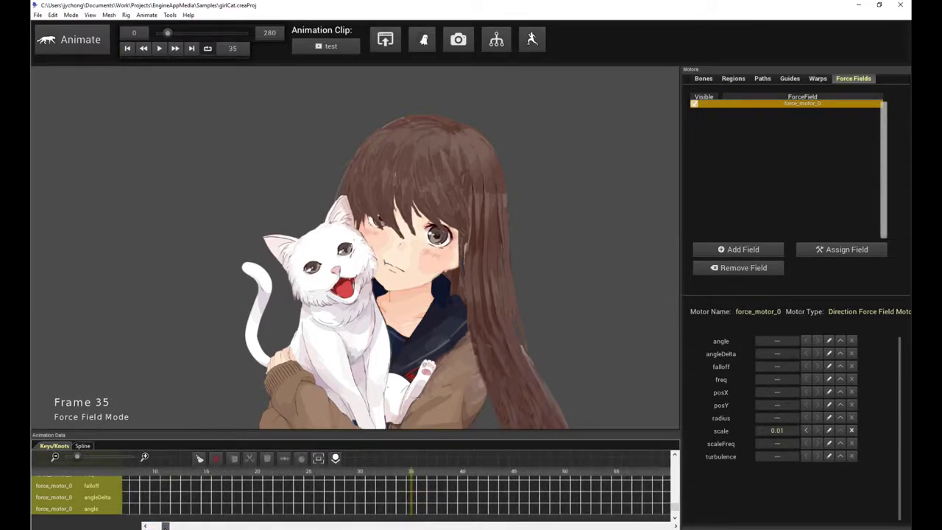
{"action": "left_click", "coordinate": [566, 474]}
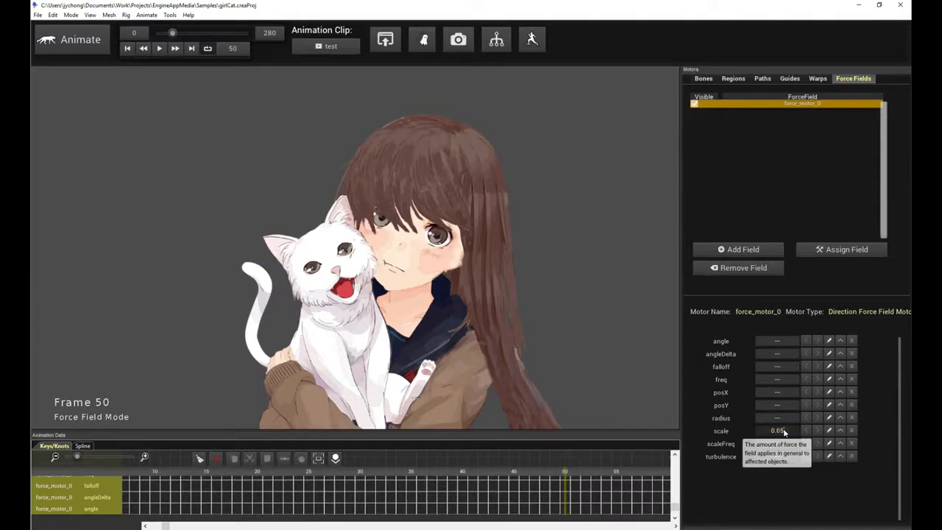
{"action": "key", "text": "space"}
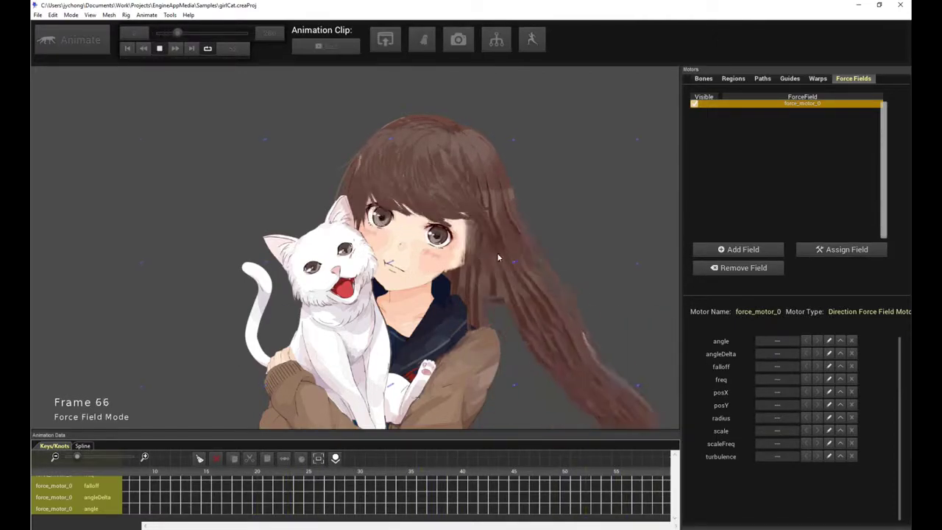
{"action": "key", "text": "space"}
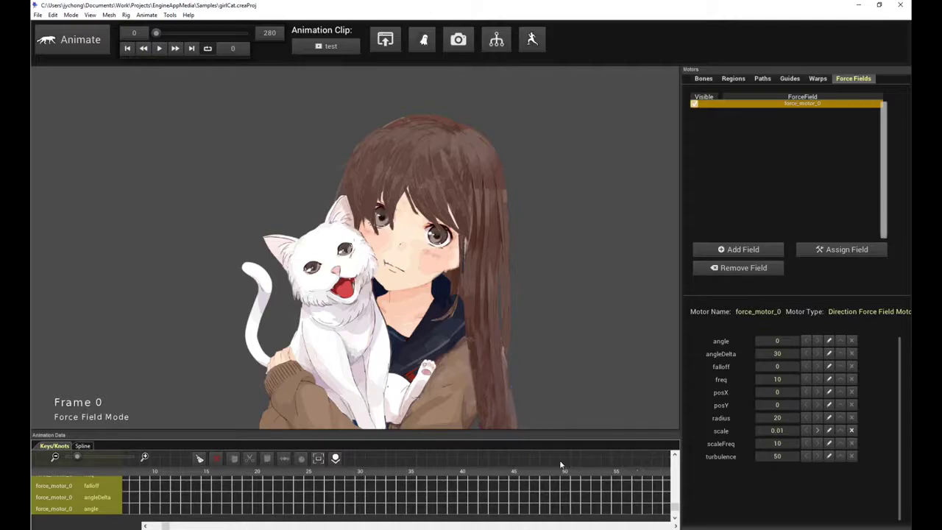
Delete the force field's scale key at frame 50.
{"action": "left_click", "coordinate": [818, 432]}
{"action": "left_click", "coordinate": [819, 432]}
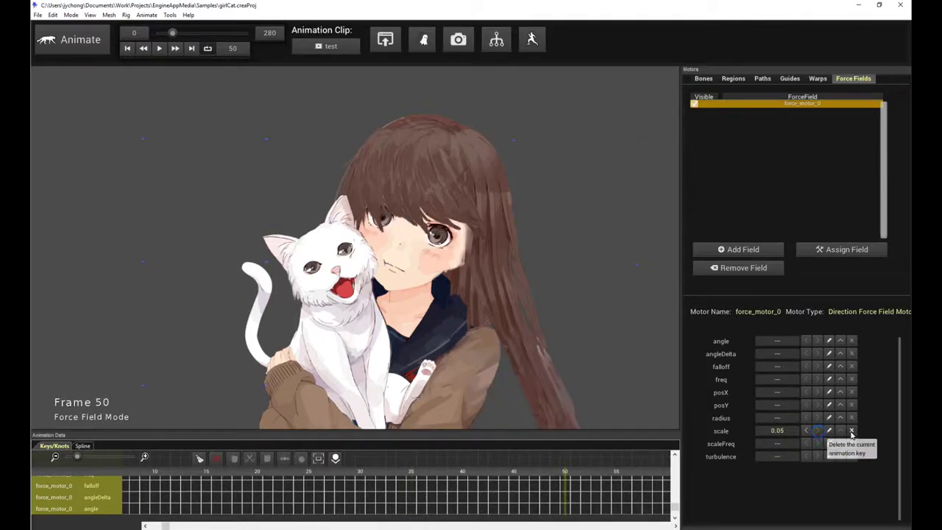
{"action": "left_click", "coordinate": [854, 433]}
Set the force field's turbulence to 20 and play the clip to preview the hair motion.
{"action": "key", "text": "space"}
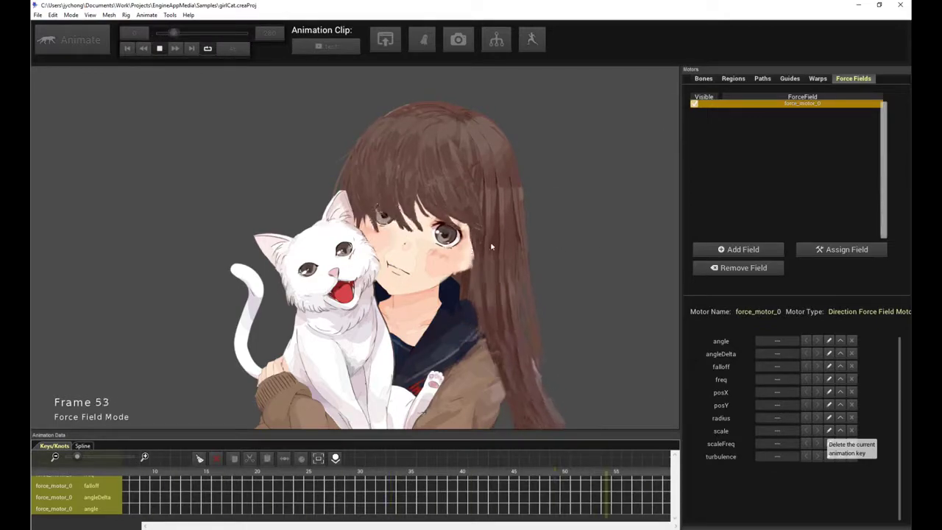
{"action": "key", "text": "space"}
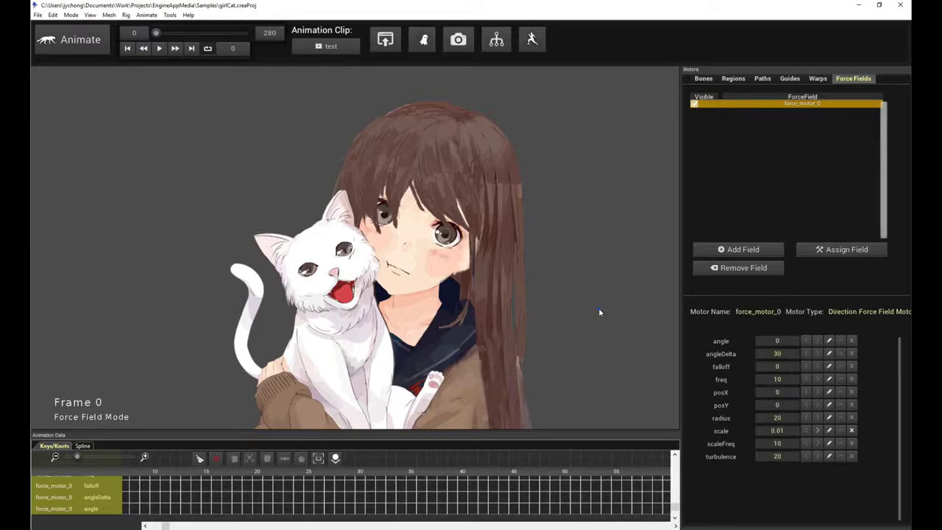
{"action": "key", "text": "space"}
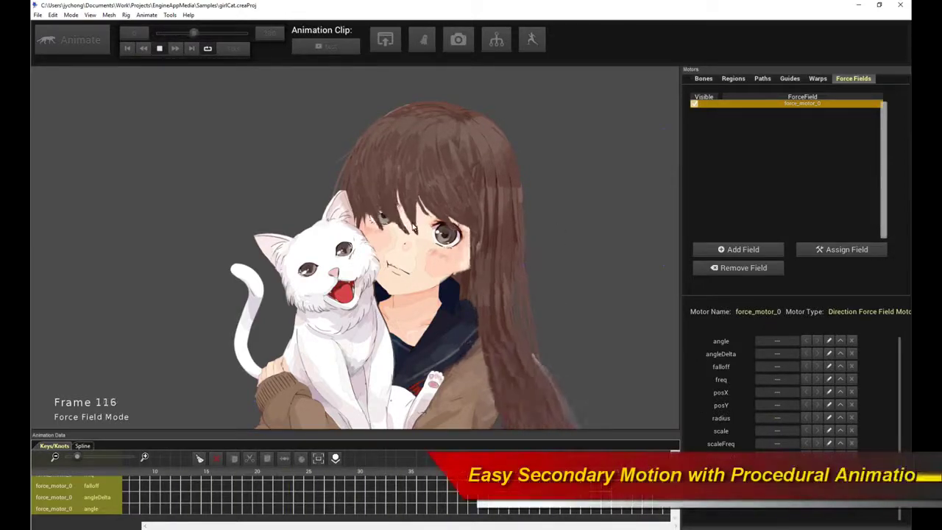
Set the force field's scale at frame 0 to 0.02, play the clip to check it, and stop playback.
{"action": "key", "text": "space"}
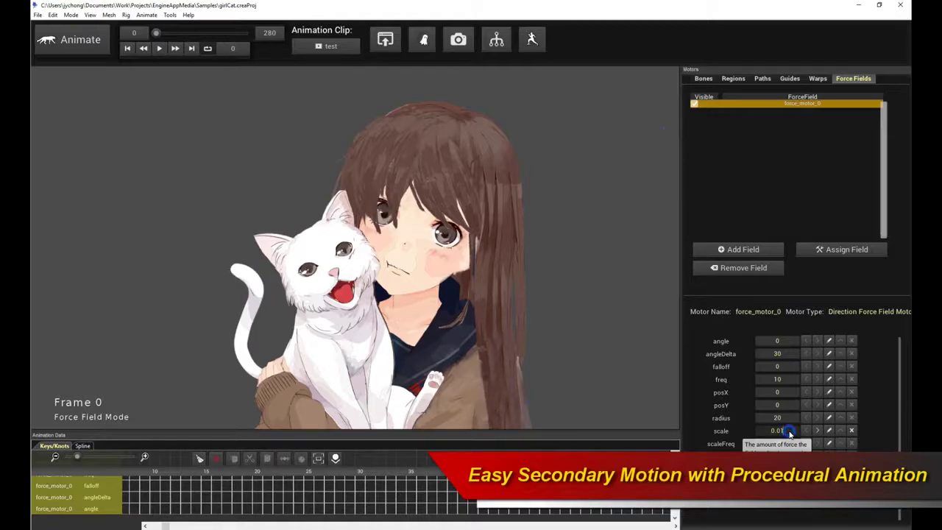
{"action": "key", "text": "space"}
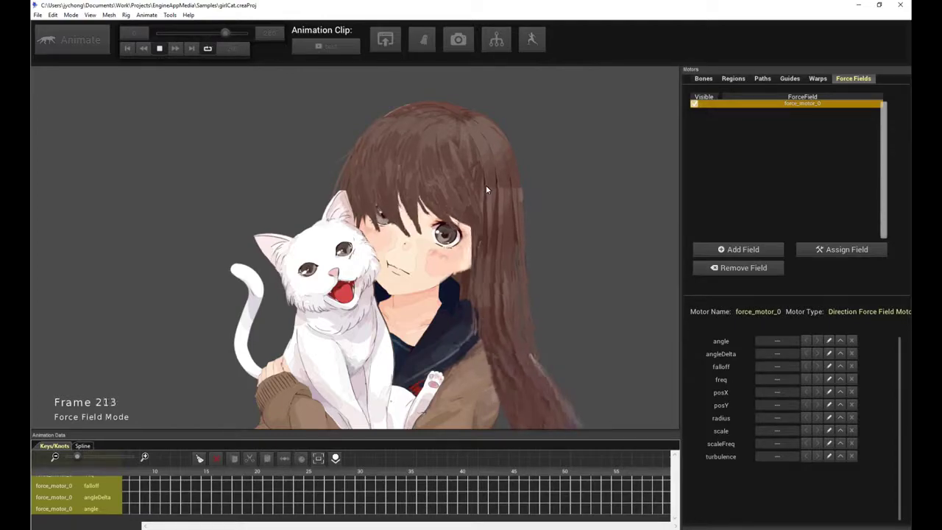
{"action": "key", "text": "space"}
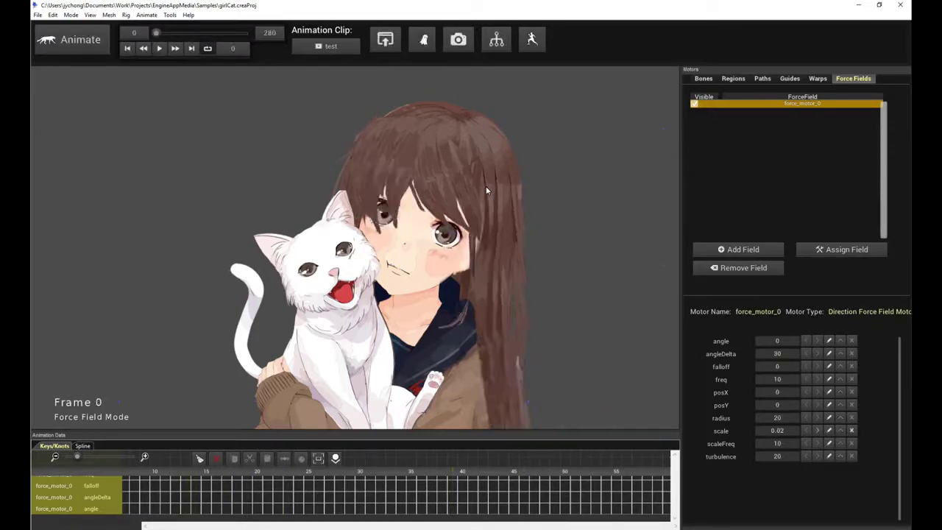
Switch to bone editing and load the default animation clip.
{"action": "left_click", "coordinate": [704, 79]}
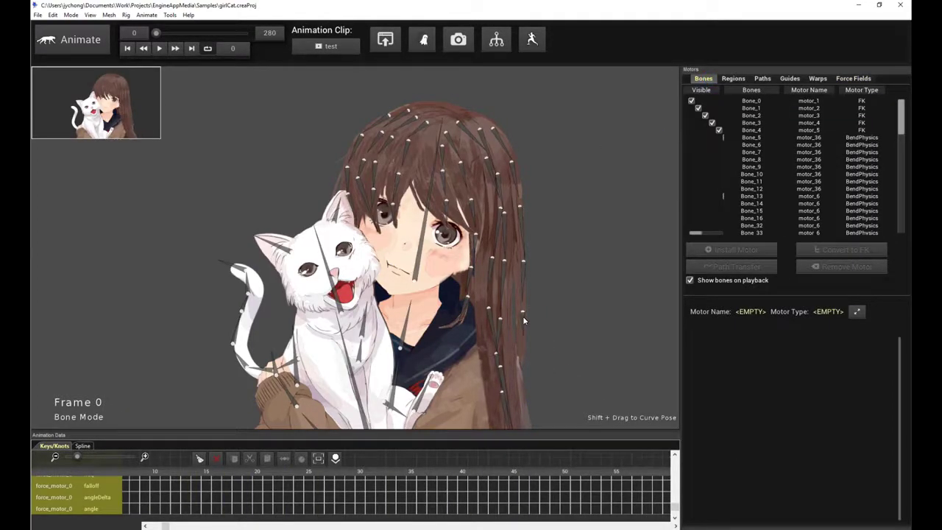
{"action": "left_click_drag", "start_coordinate": [523, 318], "coordinate": [530, 298]}
{"action": "scroll", "coordinate": [549, 286], "scroll_direction": "up", "scroll_amount": 1}
{"action": "scroll", "coordinate": [550, 285], "scroll_direction": "down", "scroll_amount": 2}
{"action": "scroll", "coordinate": [549, 285], "scroll_direction": "up", "scroll_amount": 1}
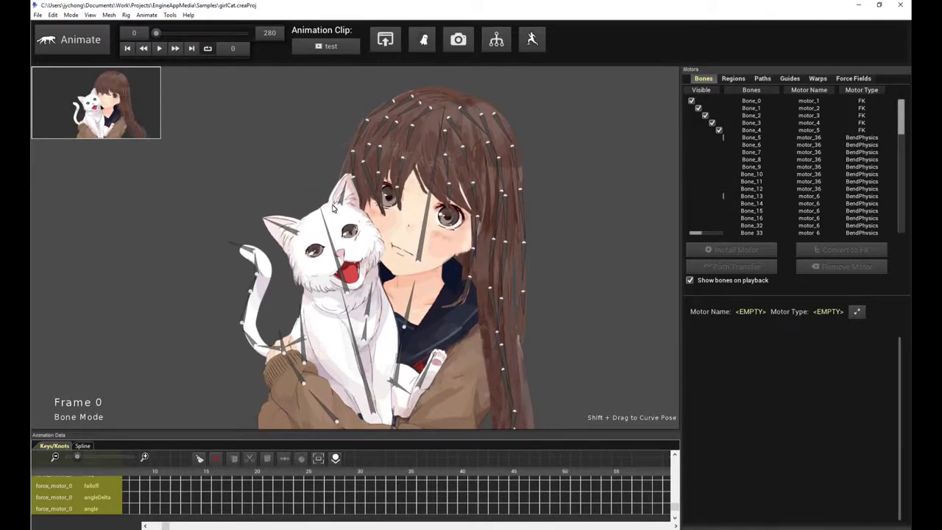
{"action": "left_click", "coordinate": [331, 46]}
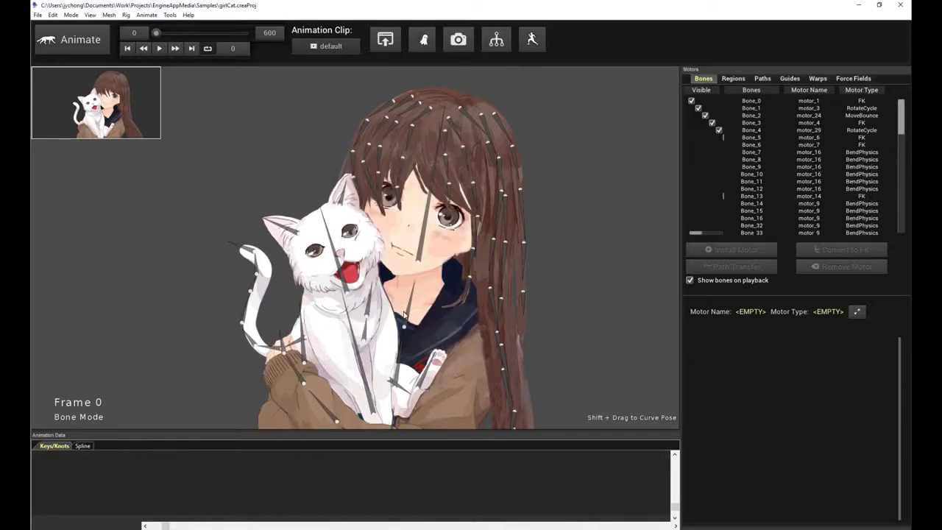
{"action": "left_click_drag", "start_coordinate": [520, 296], "coordinate": [465, 271]}
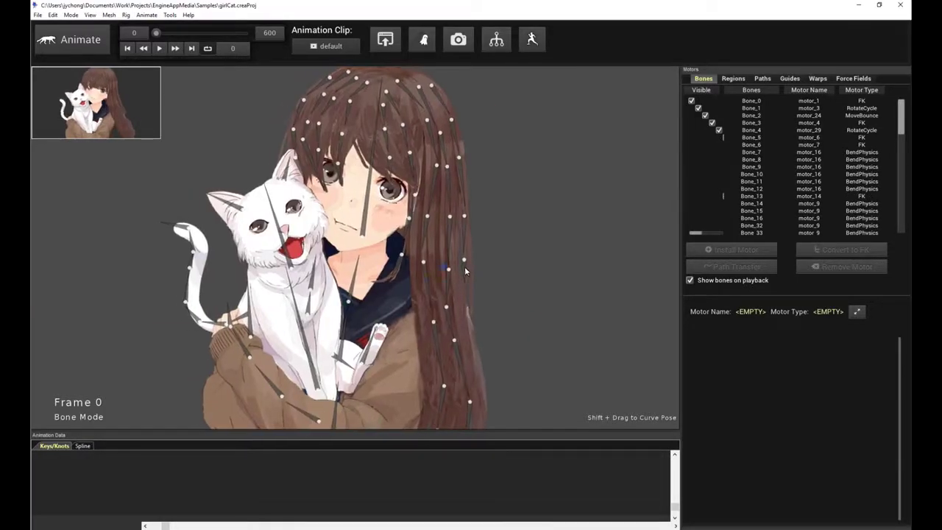
Play the default clip and inspect the Rotate Cycle Motor on the girl's head bone.
{"action": "key", "text": "space"}
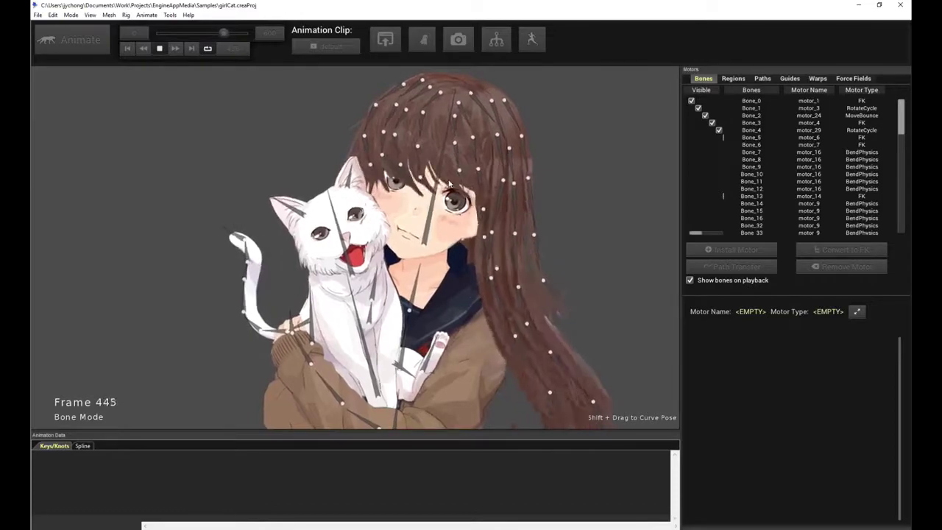
{"action": "key", "text": "space"}
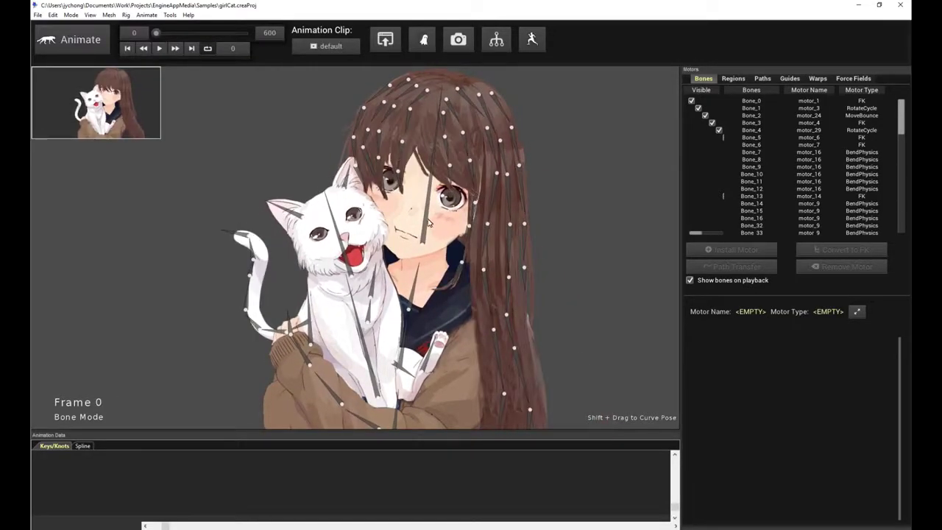
{"action": "left_click", "coordinate": [429, 223]}
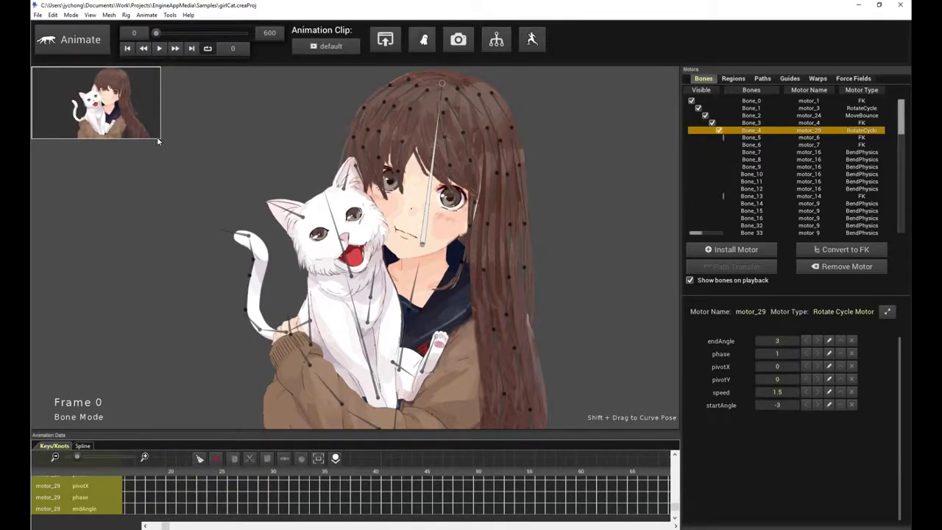
{"action": "key", "text": "space"}
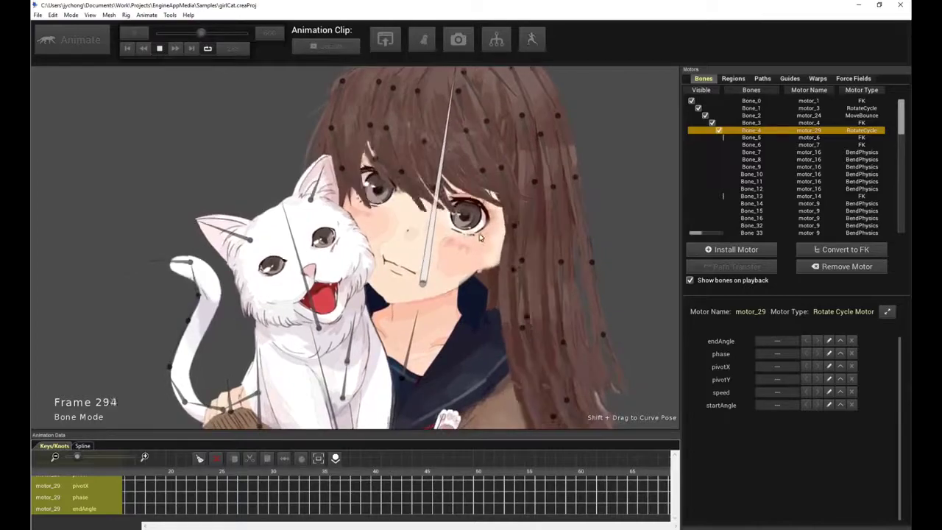
{"action": "key", "text": "space"}
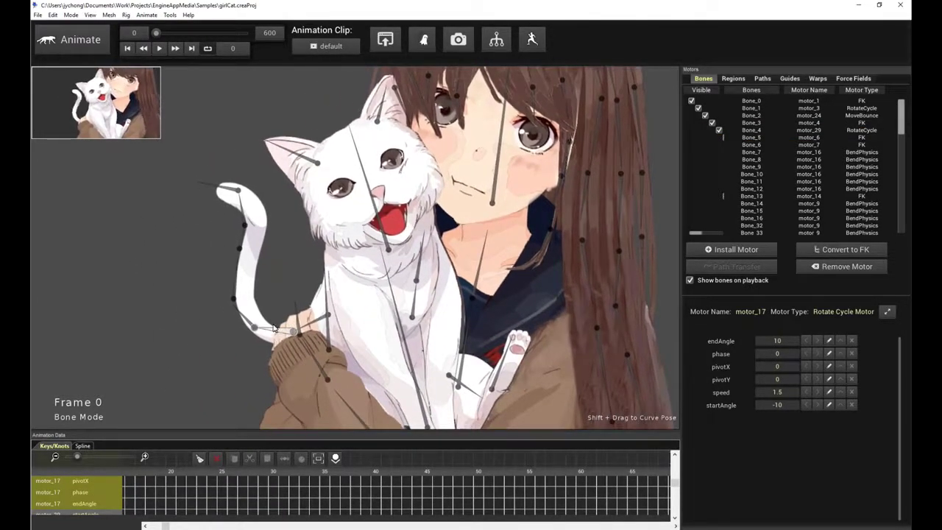
Preview the cat's tail motion in the default clip and inspect the Bend Physics Motor on the tail bones.
{"action": "key", "text": "space"}
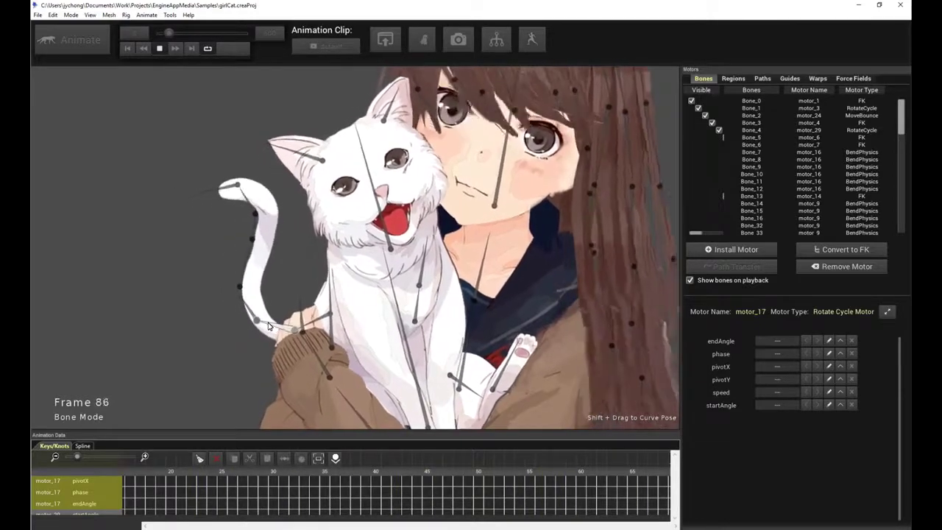
{"action": "key", "text": "space"}
{"action": "left_click", "coordinate": [247, 318]}
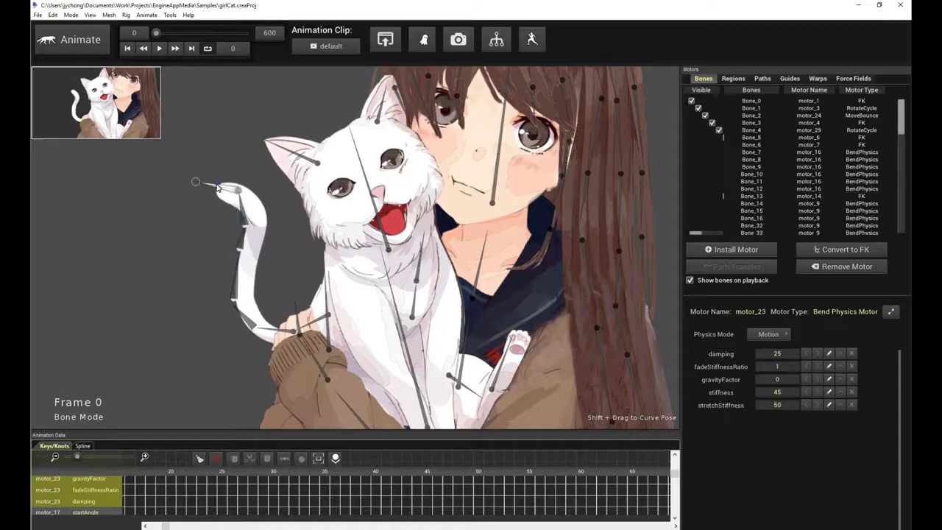
Load the test animation clip and install a Rotate Cycle Motor on the bone at the base of the cat's tail.
{"action": "left_click", "coordinate": [327, 46]}
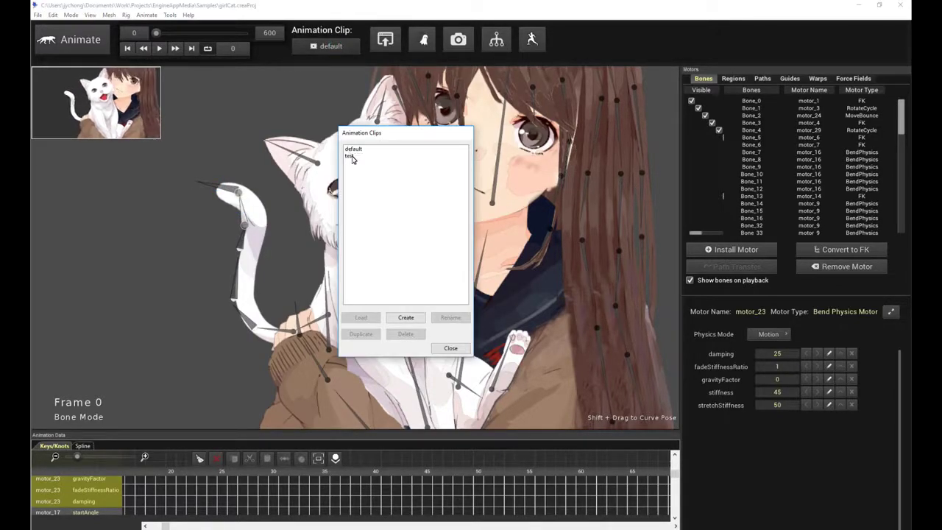
{"action": "double_click", "coordinate": [355, 157]}
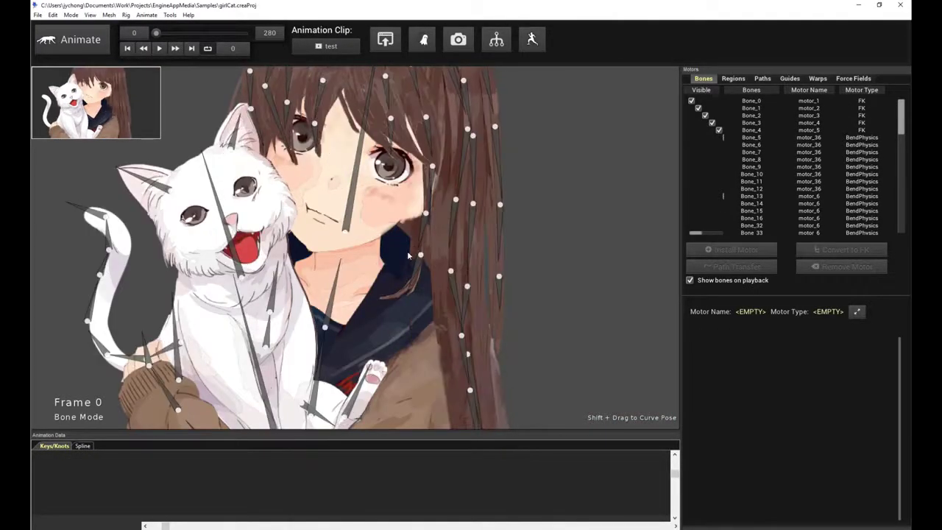
{"action": "left_click_drag", "start_coordinate": [377, 272], "coordinate": [547, 248]}
{"action": "scroll", "coordinate": [446, 281], "scroll_direction": "up", "scroll_amount": 3}
{"action": "left_click", "coordinate": [419, 315]}
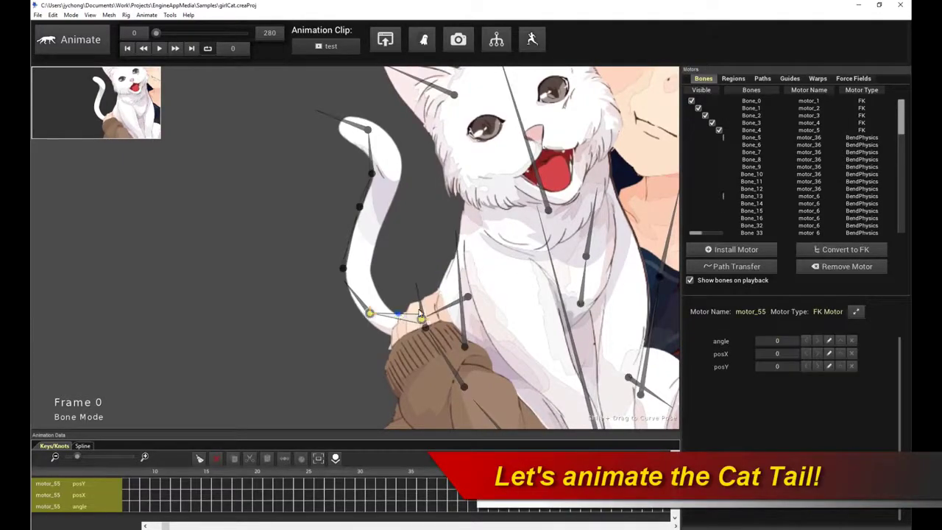
{"action": "left_click", "coordinate": [736, 250]}
{"action": "scroll", "coordinate": [513, 269], "scroll_direction": "down", "scroll_amount": 5}
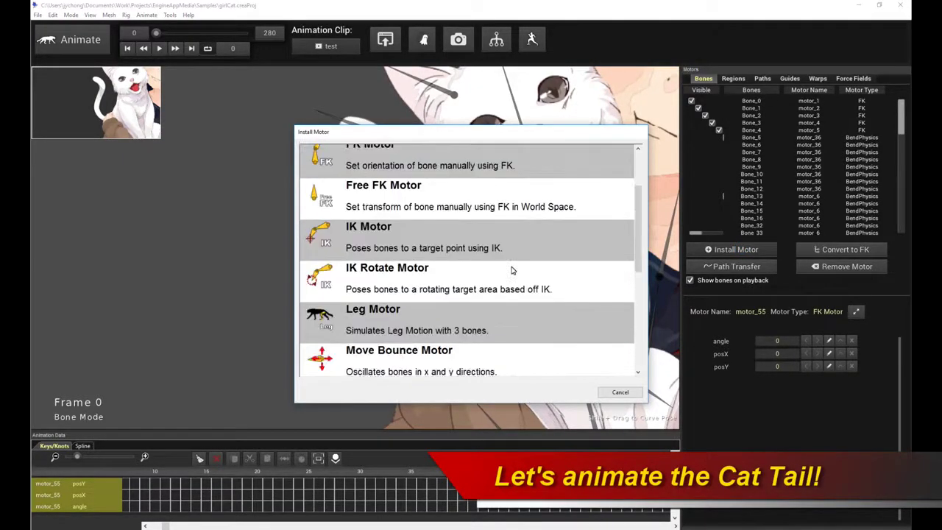
{"action": "scroll", "coordinate": [513, 276], "scroll_direction": "down", "scroll_amount": 2}
{"action": "double_click", "coordinate": [513, 279]}
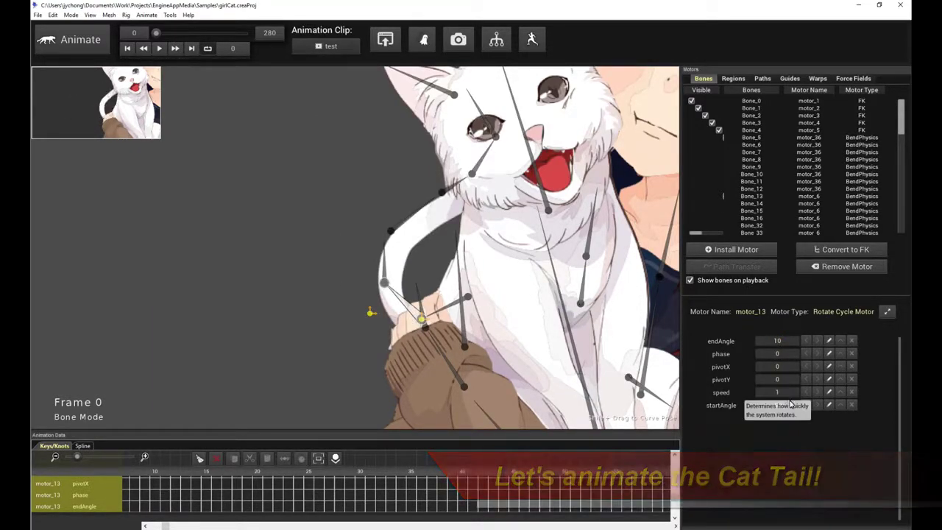
Set the tail base motor's endAngle to 10 and startAngle to -10, and play the clip to check the swing.
{"action": "key", "text": "Return"}
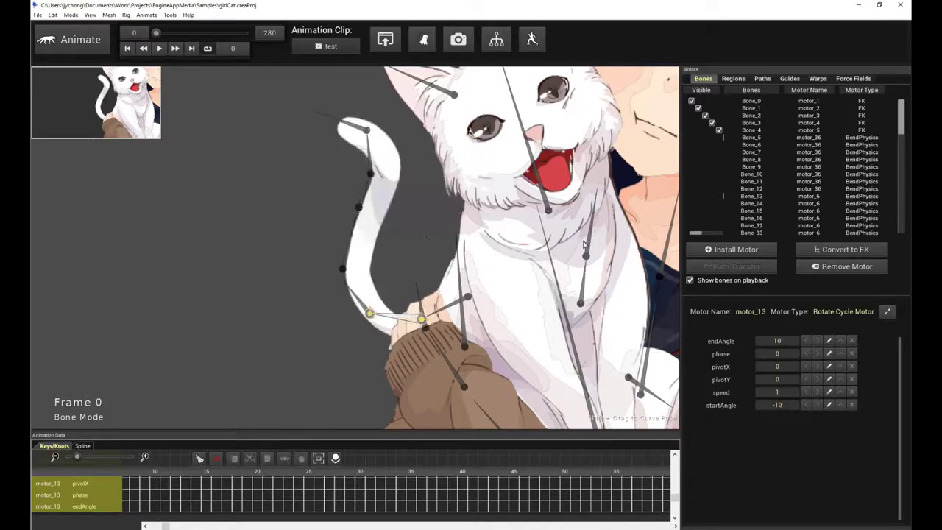
{"action": "key", "text": "space"}
{"action": "scroll", "coordinate": [508, 233], "scroll_direction": "down", "scroll_amount": 4}
{"action": "scroll", "coordinate": [504, 232], "scroll_direction": "up", "scroll_amount": 2}
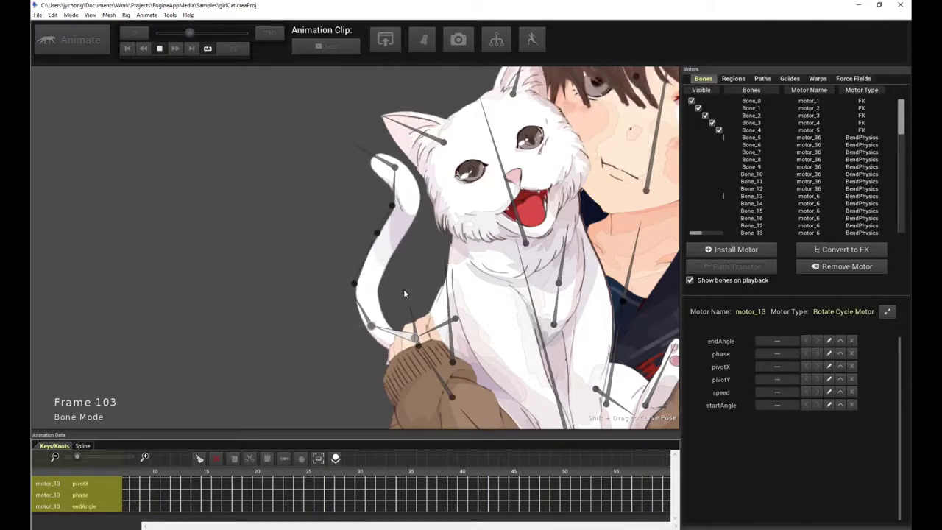
{"action": "key", "text": "space"}
Select the remaining bones along the cat's tail up to its tip and install a Bend Physics Motor on them.
{"action": "left_click", "coordinate": [361, 328]}
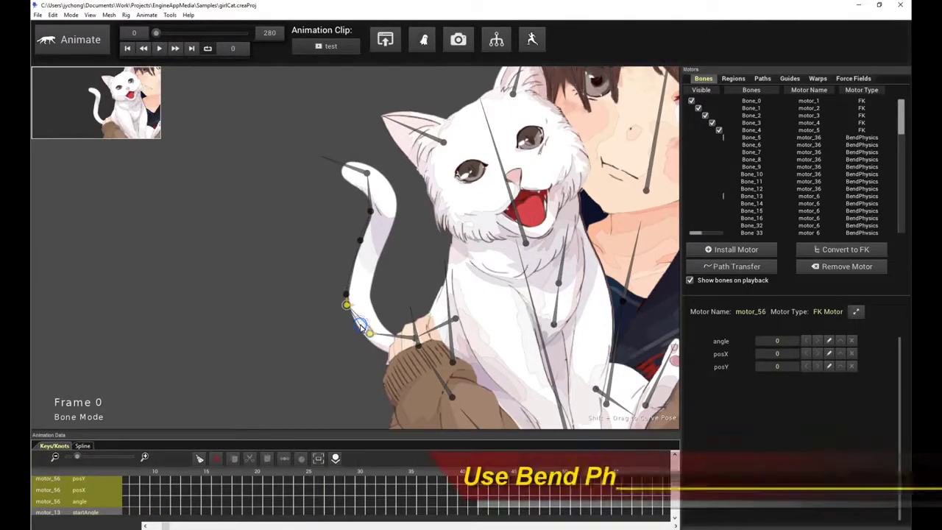
{"action": "double_click", "coordinate": [361, 328]}
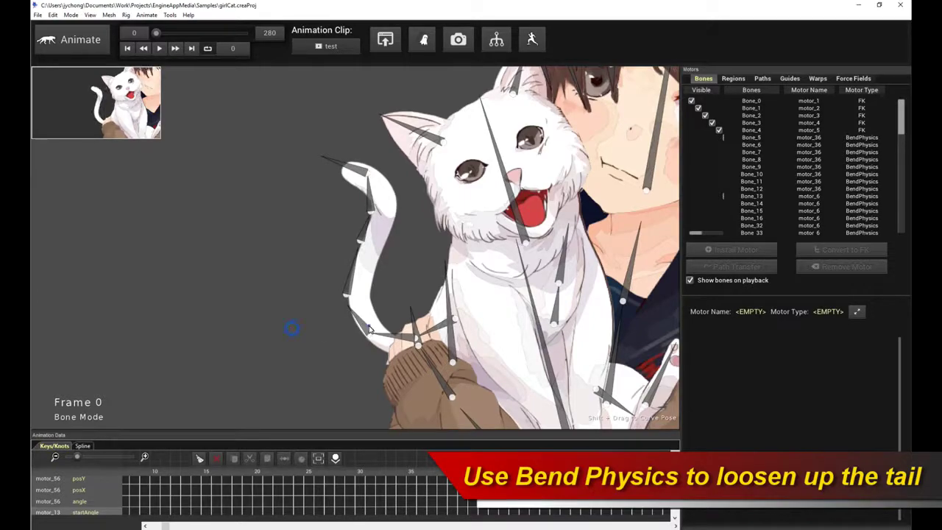
{"action": "left_click", "coordinate": [369, 328]}
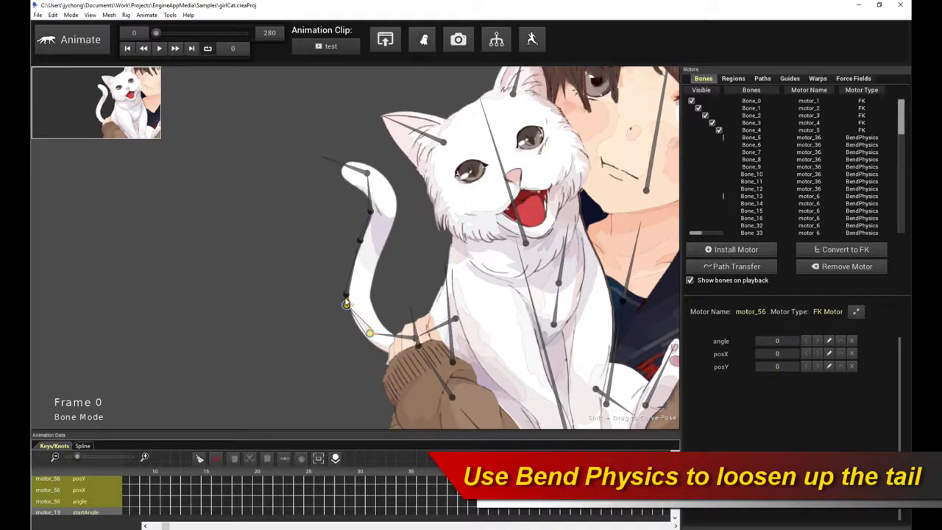
{"action": "left_click", "coordinate": [346, 300]}
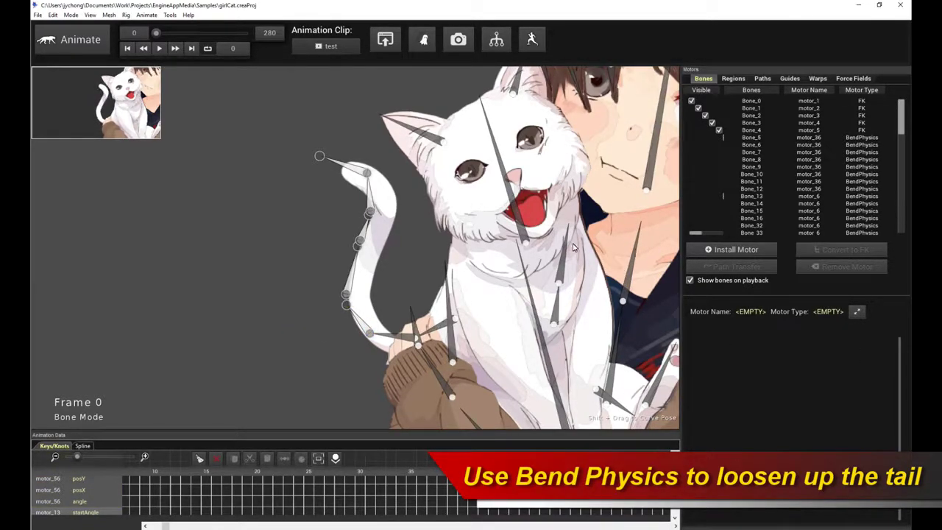
{"action": "left_click", "coordinate": [736, 250]}
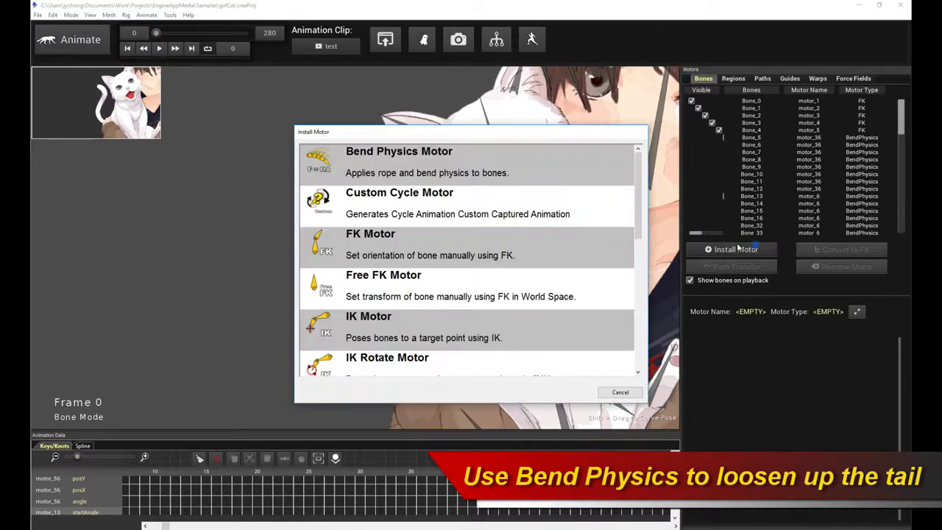
{"action": "left_click", "coordinate": [465, 155]}
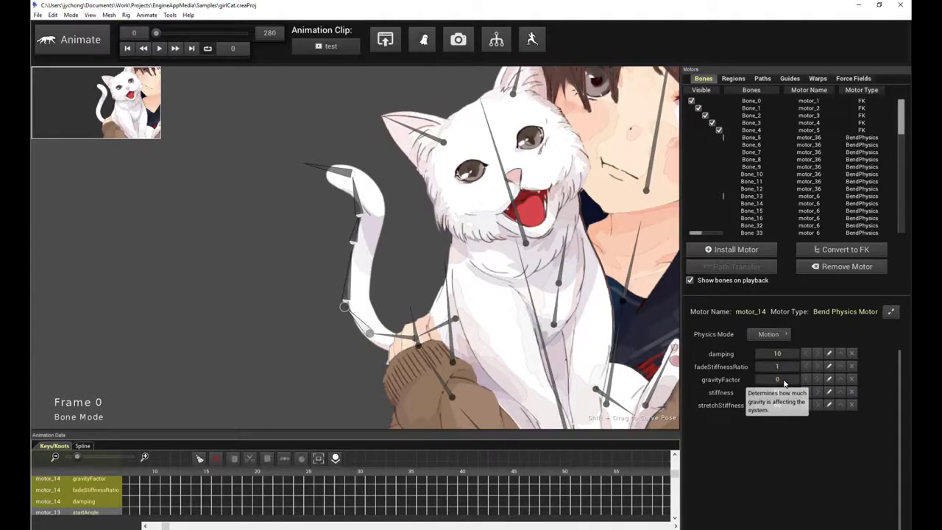
Set the tail's Bend Physics damping to 20 and play the clip to check the looser tail motion.
{"action": "key", "text": "space"}
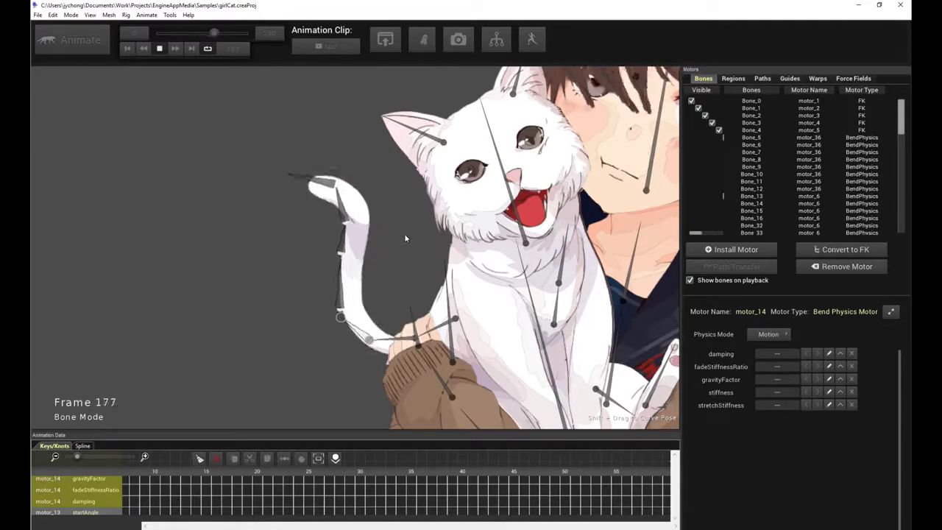
{"action": "key", "text": "space"}
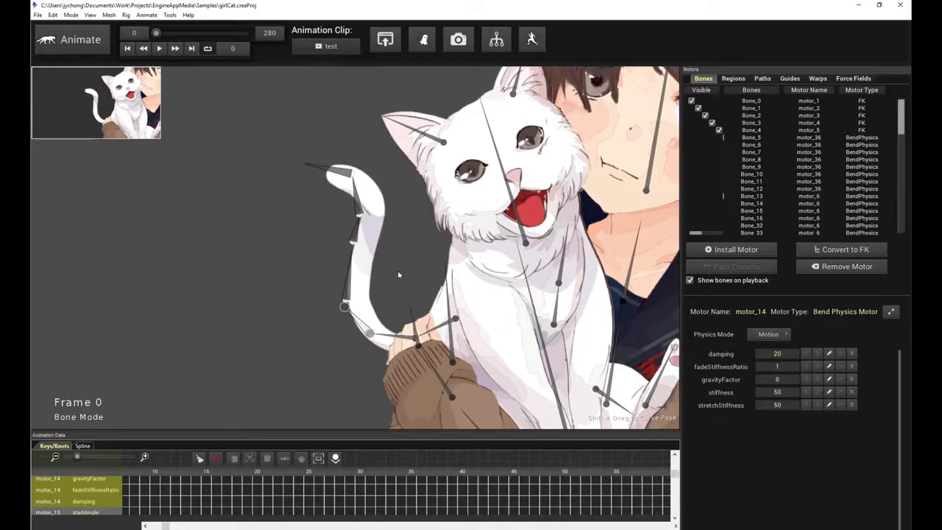
{"action": "left_click", "coordinate": [300, 263]}
{"action": "key", "text": "space"}
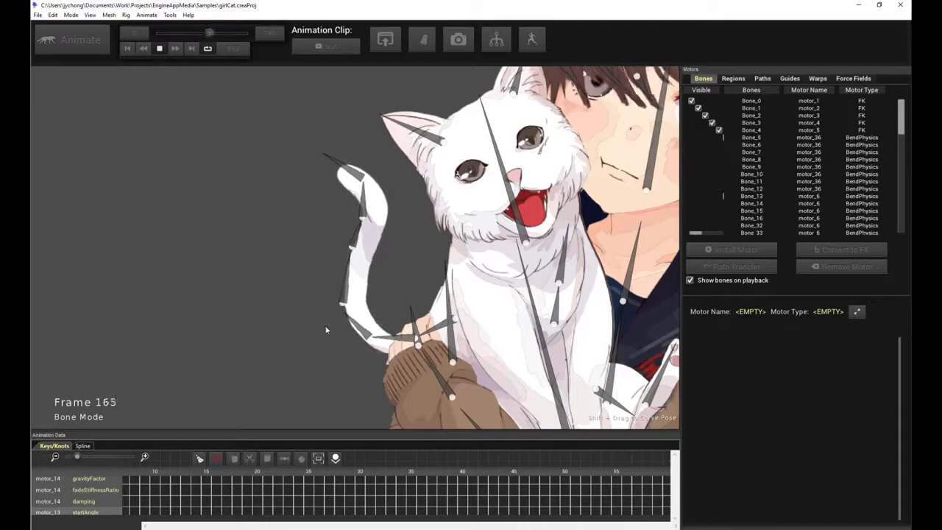
{"action": "key", "text": "space"}
Inspect the Rotate Cycle Motor on the tail base bone and the Bend Physics Motor on the bones above it.
{"action": "left_click", "coordinate": [400, 345]}
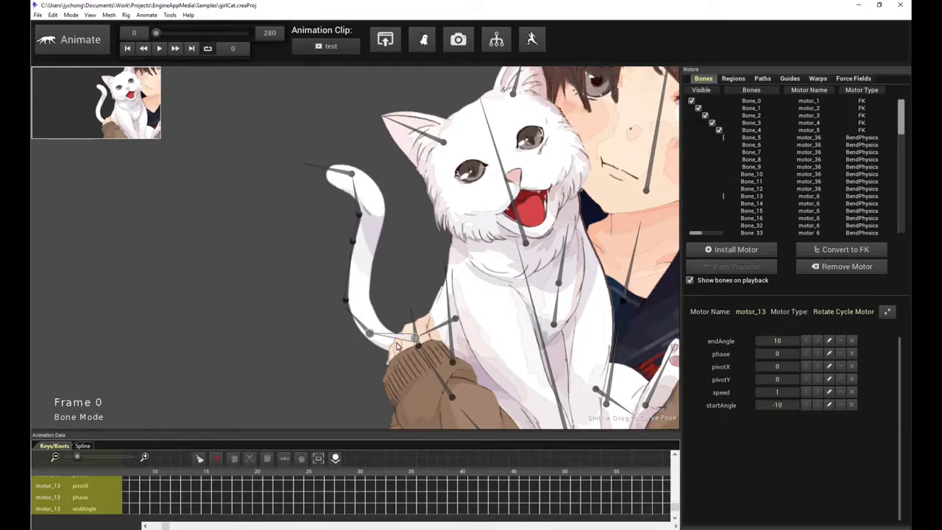
{"action": "scroll", "coordinate": [396, 345], "scroll_direction": "up", "scroll_amount": 3}
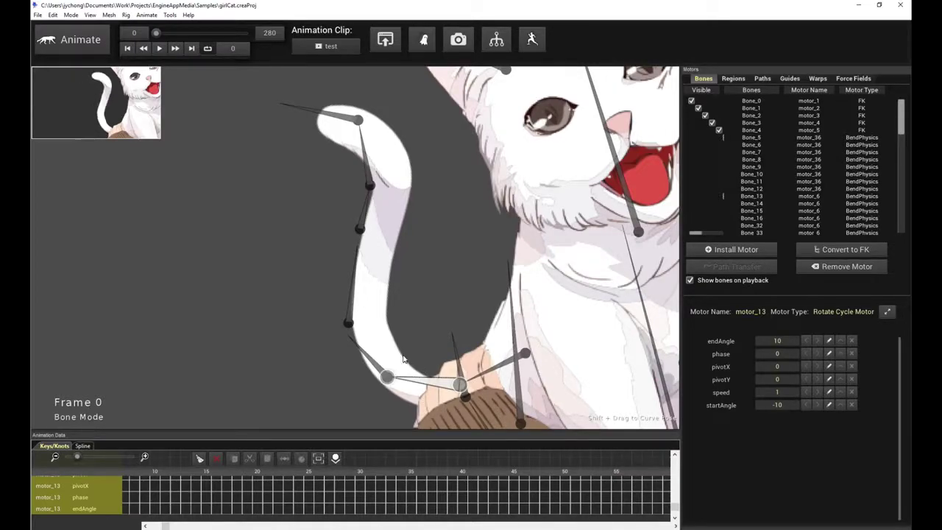
{"action": "left_click", "coordinate": [441, 329]}
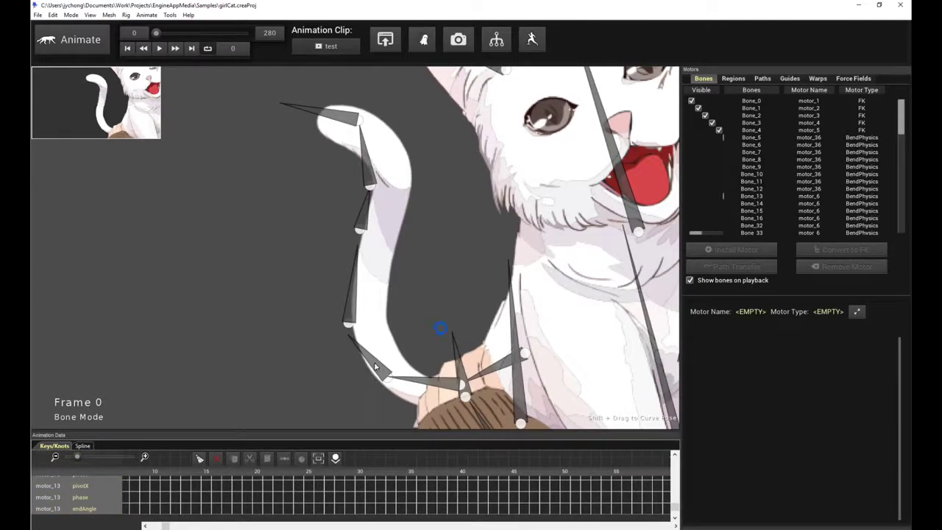
{"action": "left_click", "coordinate": [374, 362]}
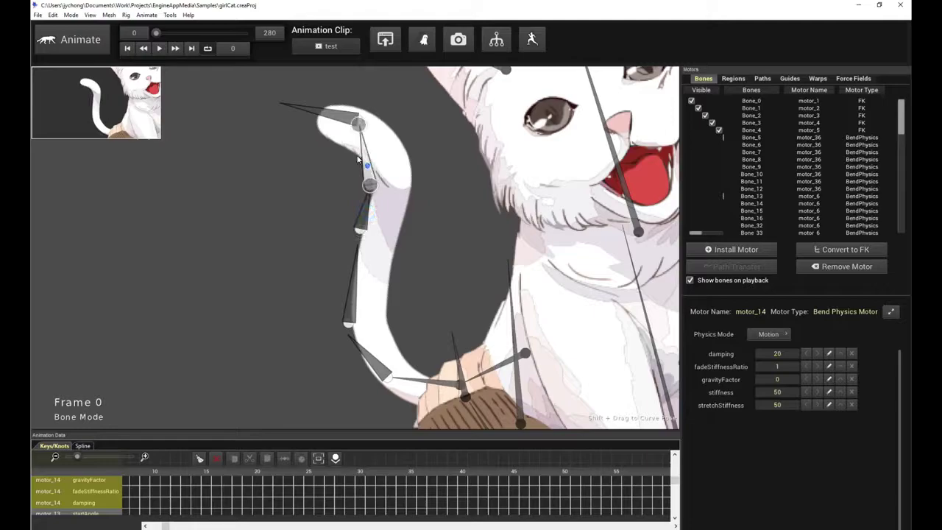
{"action": "left_click", "coordinate": [436, 290]}
Play the test clip to preview the tail swing and recheck the motors on the tail's middle and base bones.
{"action": "scroll", "coordinate": [434, 288], "scroll_direction": "down", "scroll_amount": 5}
{"action": "key", "text": "space"}
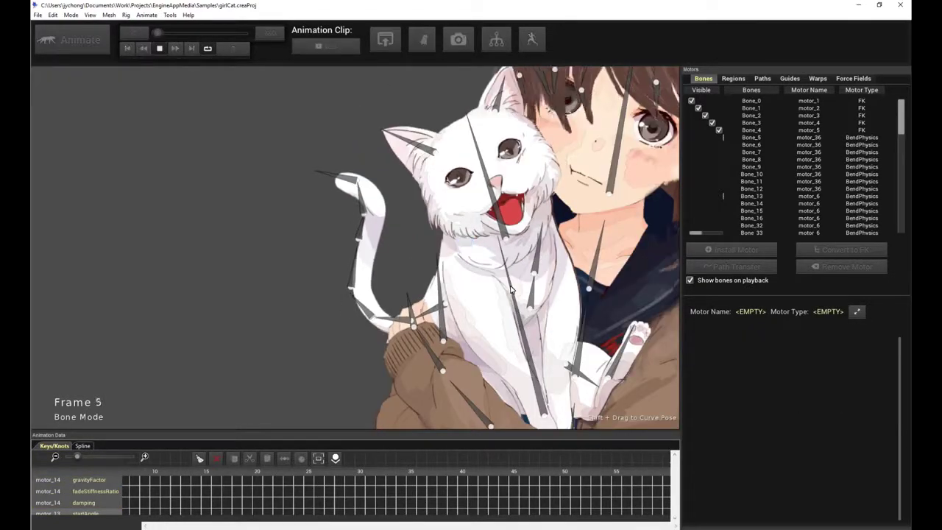
{"action": "scroll", "coordinate": [390, 250], "scroll_direction": "up", "scroll_amount": 2}
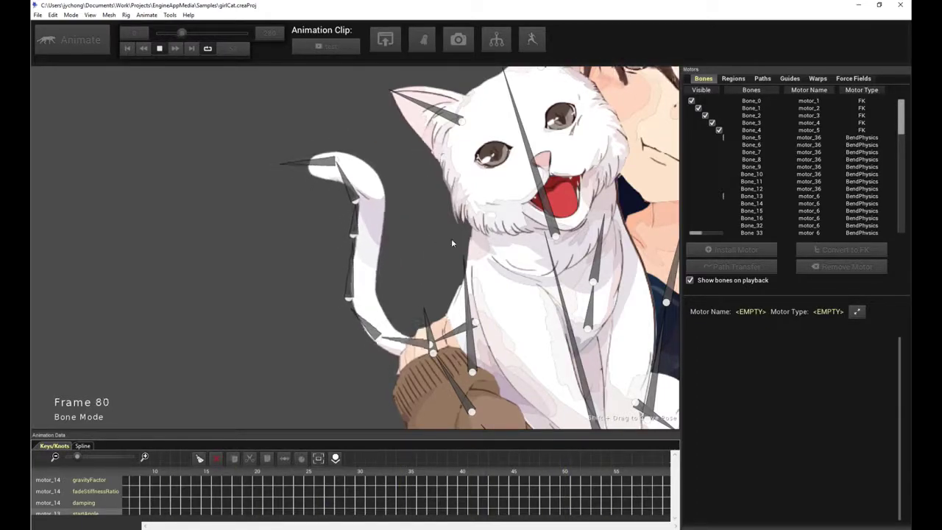
{"action": "key", "text": "space"}
{"action": "left_click", "coordinate": [356, 266]}
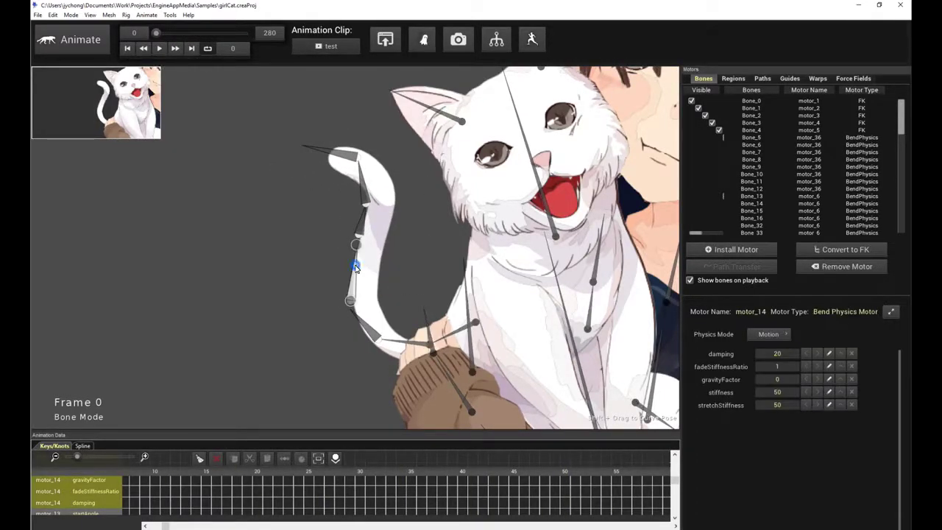
{"action": "left_click", "coordinate": [422, 346]}
Play the test clip to view hair and tail together, and show the wind force field's settings.
{"action": "key", "text": "space"}
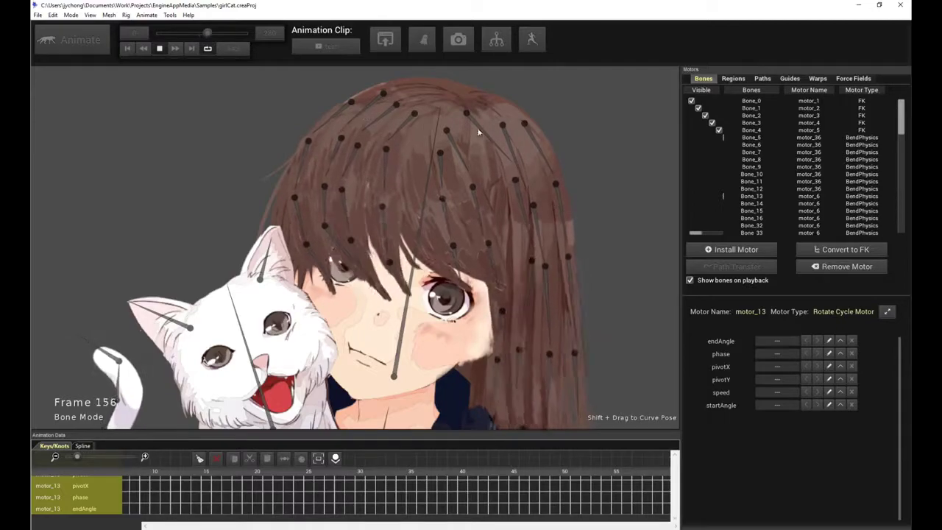
{"action": "left_click", "coordinate": [866, 79]}
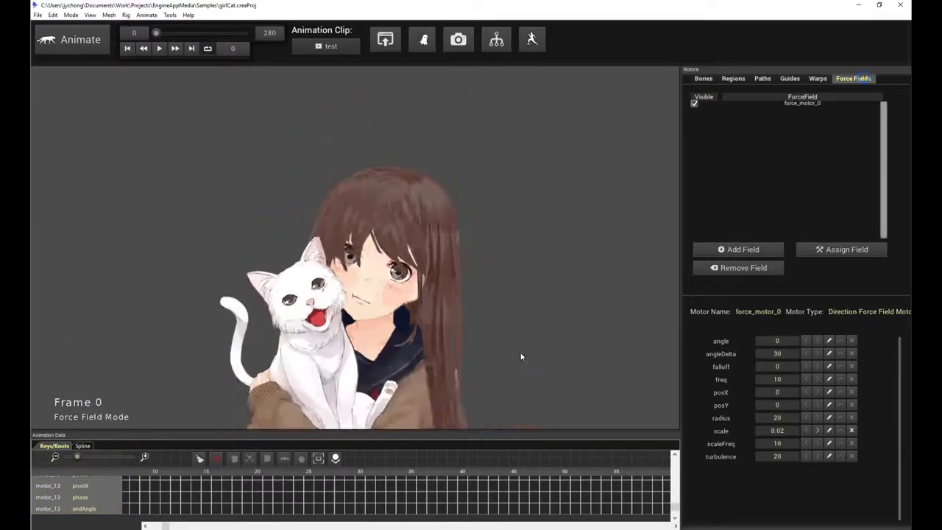
{"action": "key", "text": "space"}
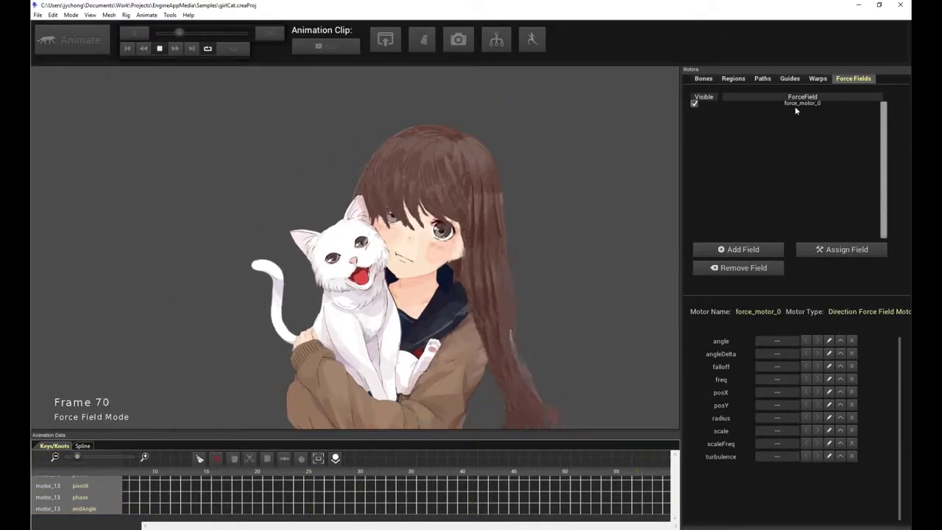
{"action": "key", "text": "space"}
Load the default animation clip.
{"action": "left_click", "coordinate": [333, 47]}
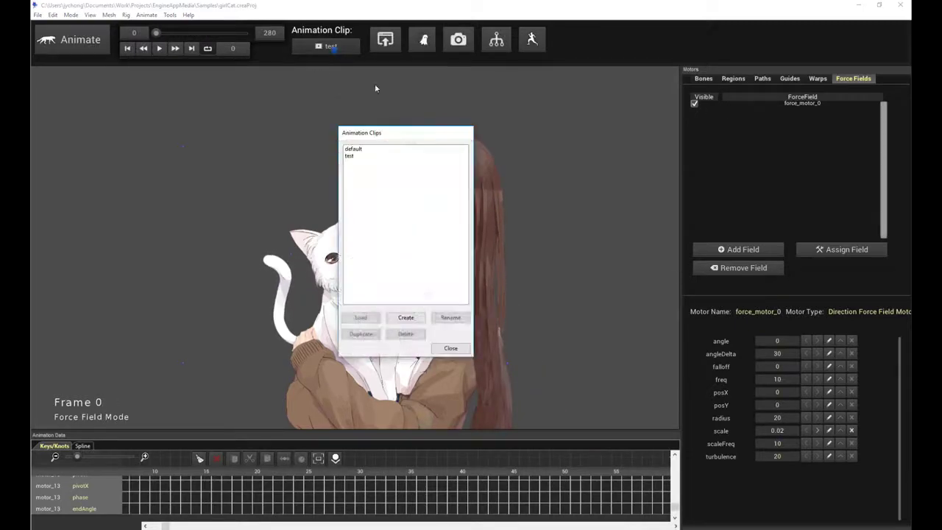
{"action": "double_click", "coordinate": [391, 150]}
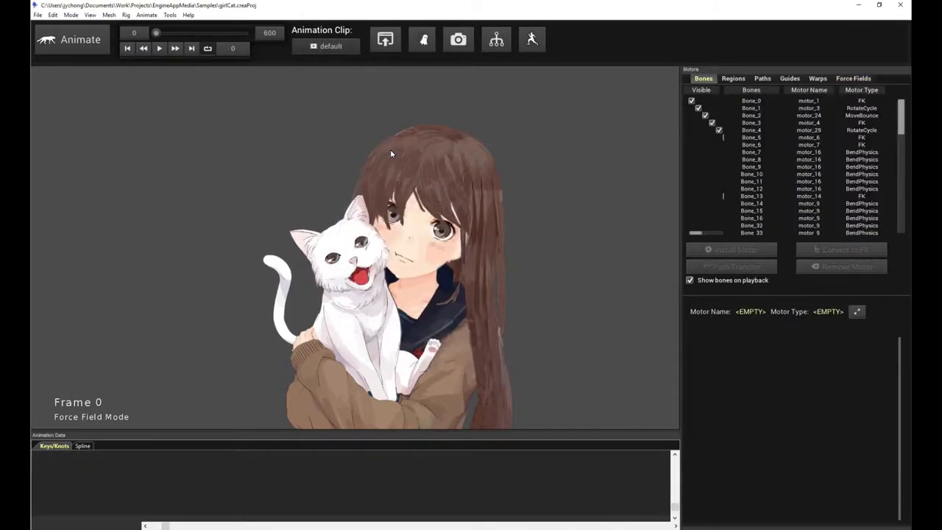
Play the default clip to preview the girl and cat moving together, and stop the playback.
{"action": "left_click_drag", "start_coordinate": [415, 263], "coordinate": [471, 222]}
{"action": "scroll", "coordinate": [425, 263], "scroll_direction": "up", "scroll_amount": 3}
{"action": "scroll", "coordinate": [479, 263], "scroll_direction": "down", "scroll_amount": 2}
{"action": "key", "text": "space"}
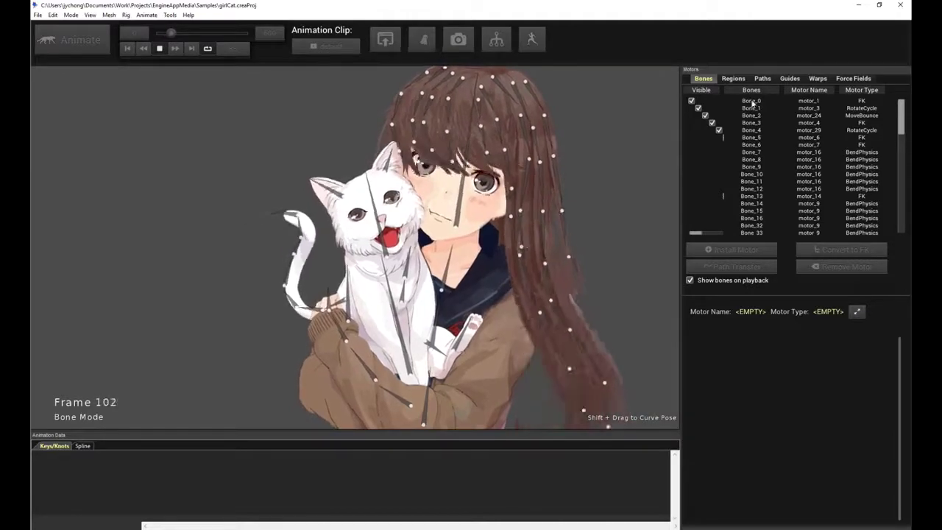
{"action": "key", "text": "space"}
Open the face region's DeformGrid motor for editing and step back and forth through its first keyframes.
{"action": "left_click", "coordinate": [734, 78]}
{"action": "left_click", "coordinate": [452, 217]}
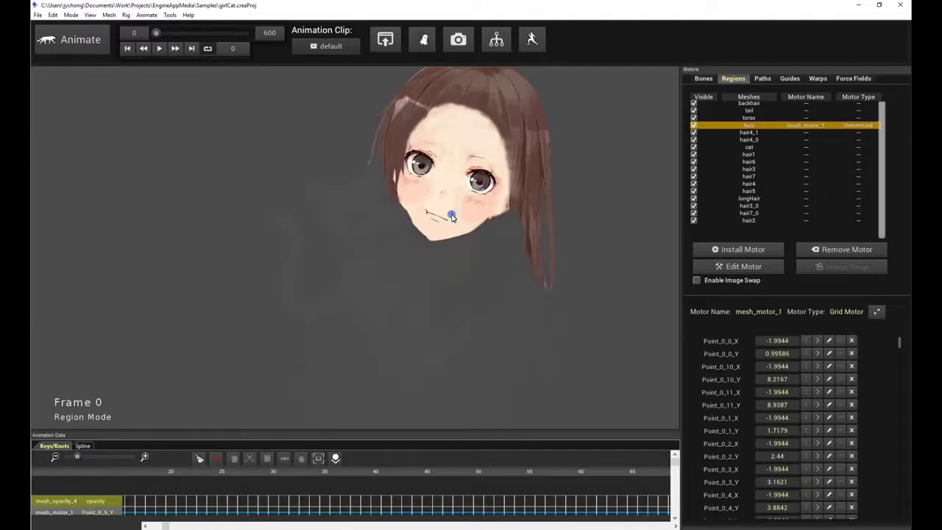
{"action": "left_click", "coordinate": [762, 266]}
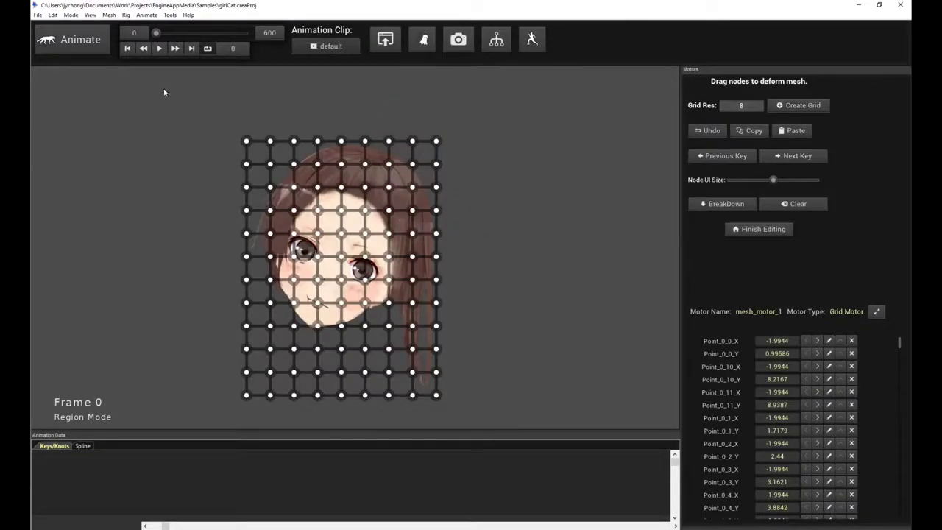
{"action": "left_click", "coordinate": [814, 157]}
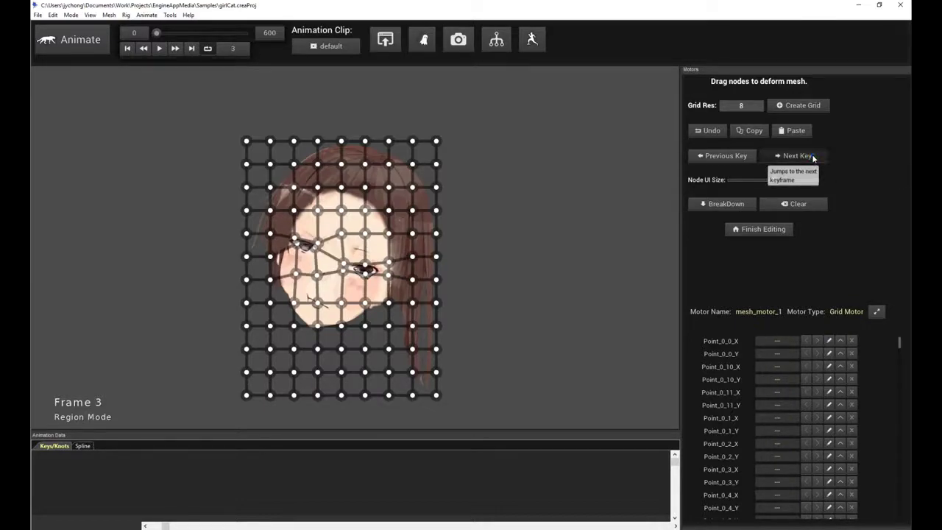
{"action": "left_click", "coordinate": [813, 157]}
{"action": "left_click", "coordinate": [729, 156]}
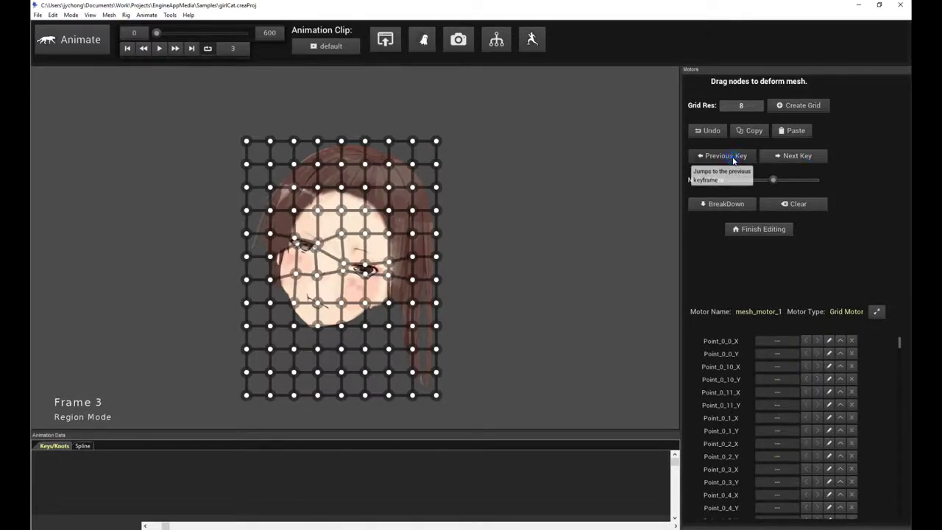
{"action": "left_click", "coordinate": [784, 157]}
Scrub the timeline to review the face grid, return to the blink keyframe at frame 3, and finish editing the motor.
{"action": "left_click", "coordinate": [188, 34]}
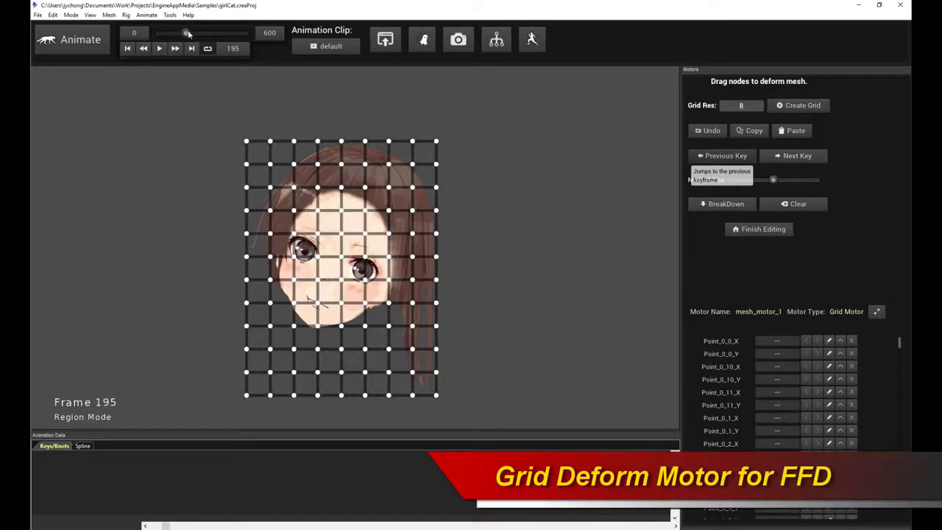
{"action": "left_click_drag", "start_coordinate": [189, 34], "coordinate": [178, 35]}
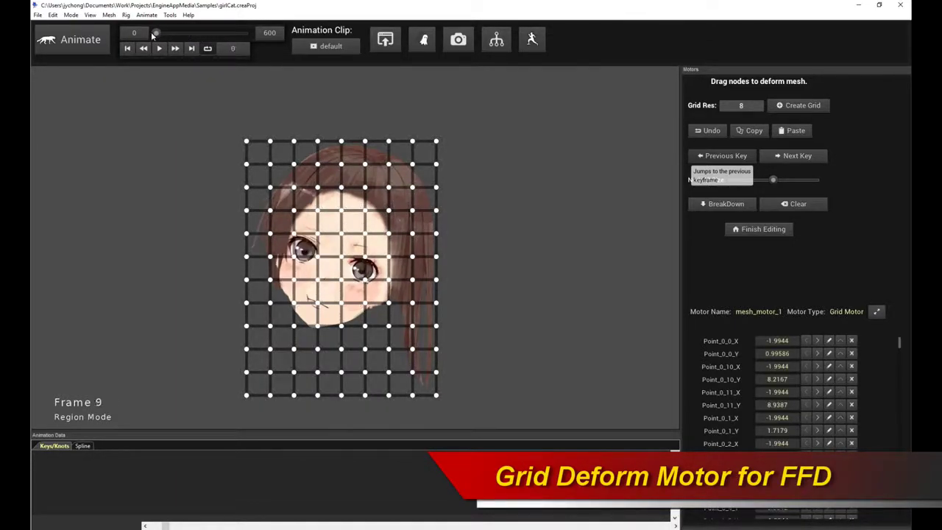
{"action": "left_click", "coordinate": [812, 155]}
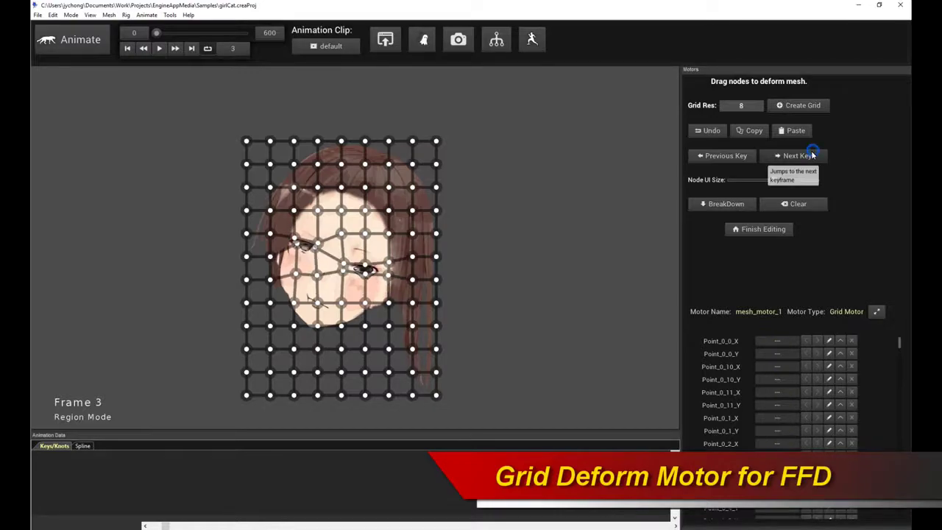
{"action": "left_click", "coordinate": [771, 230]}
{"action": "left_click", "coordinate": [539, 246]}
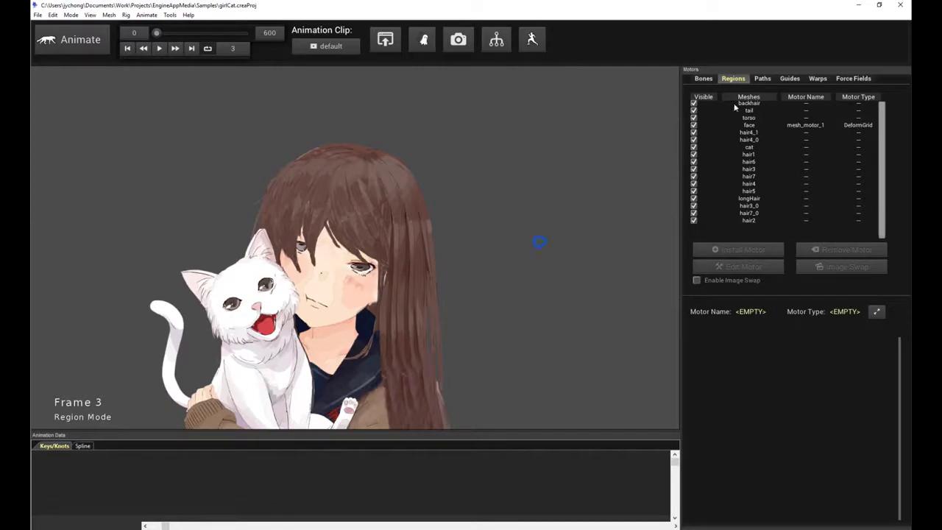
Review the motors assigned to the bones and the mesh regions, and play the default clip with the bones shown.
{"action": "left_click", "coordinate": [704, 78]}
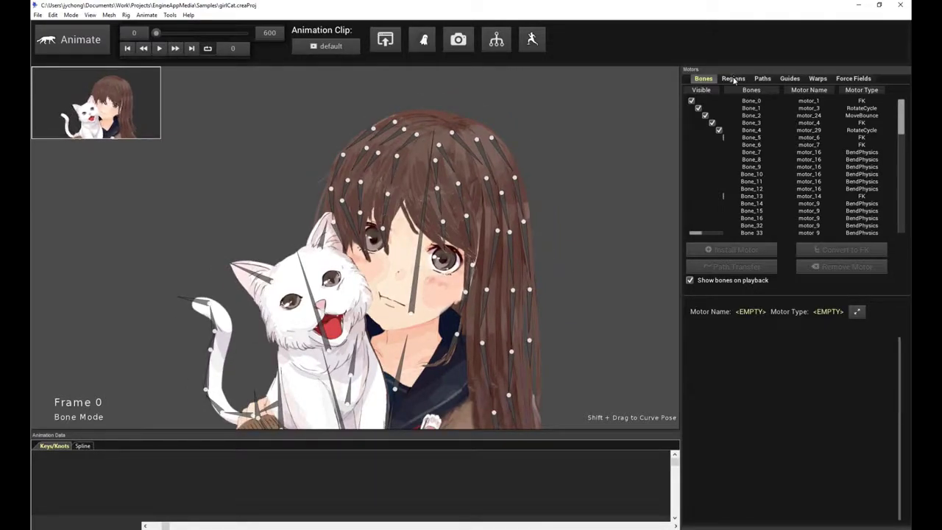
{"action": "left_click", "coordinate": [734, 78]}
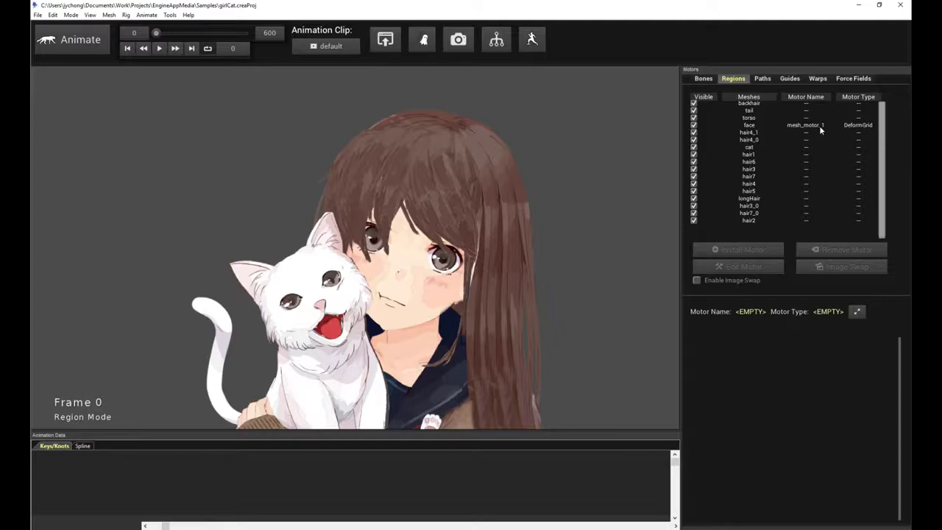
{"action": "left_click", "coordinate": [704, 79]}
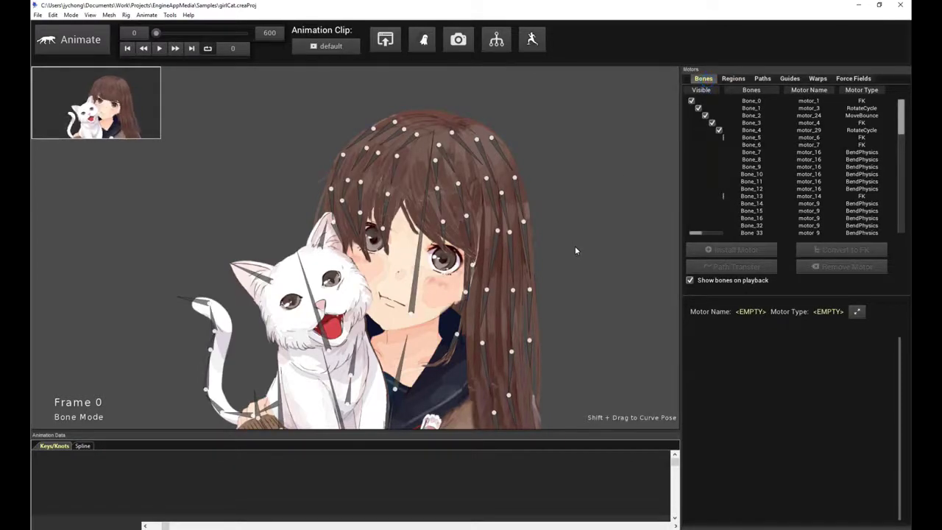
{"action": "key", "text": "space"}
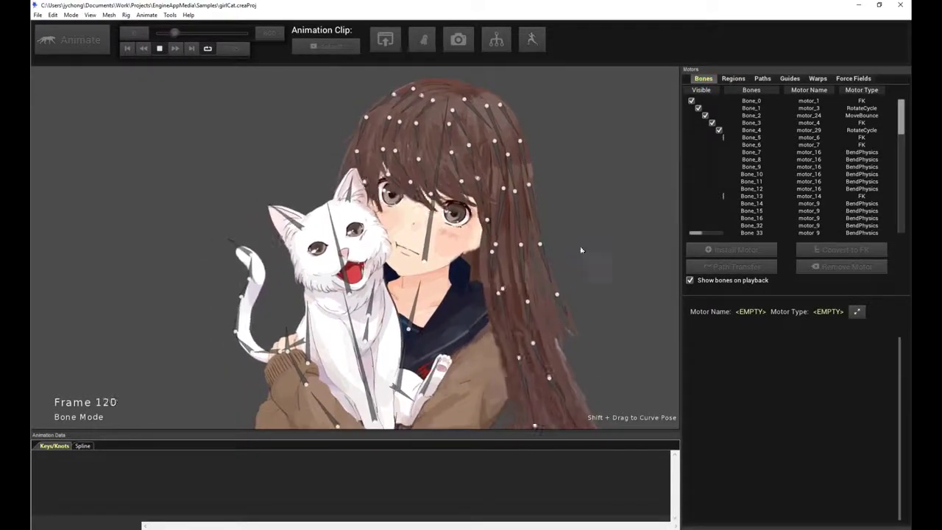